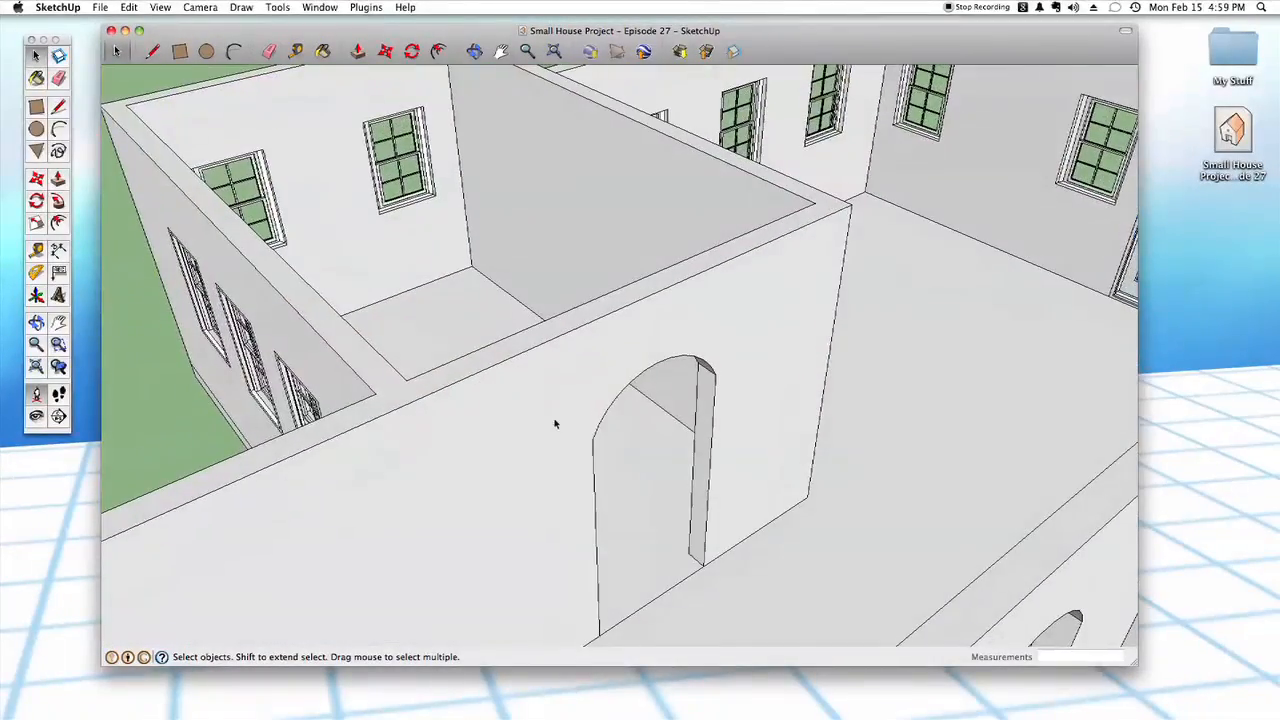
- Inspect how the interior wall and floor faces extend between rooms by selecting several of them
click(560, 427)
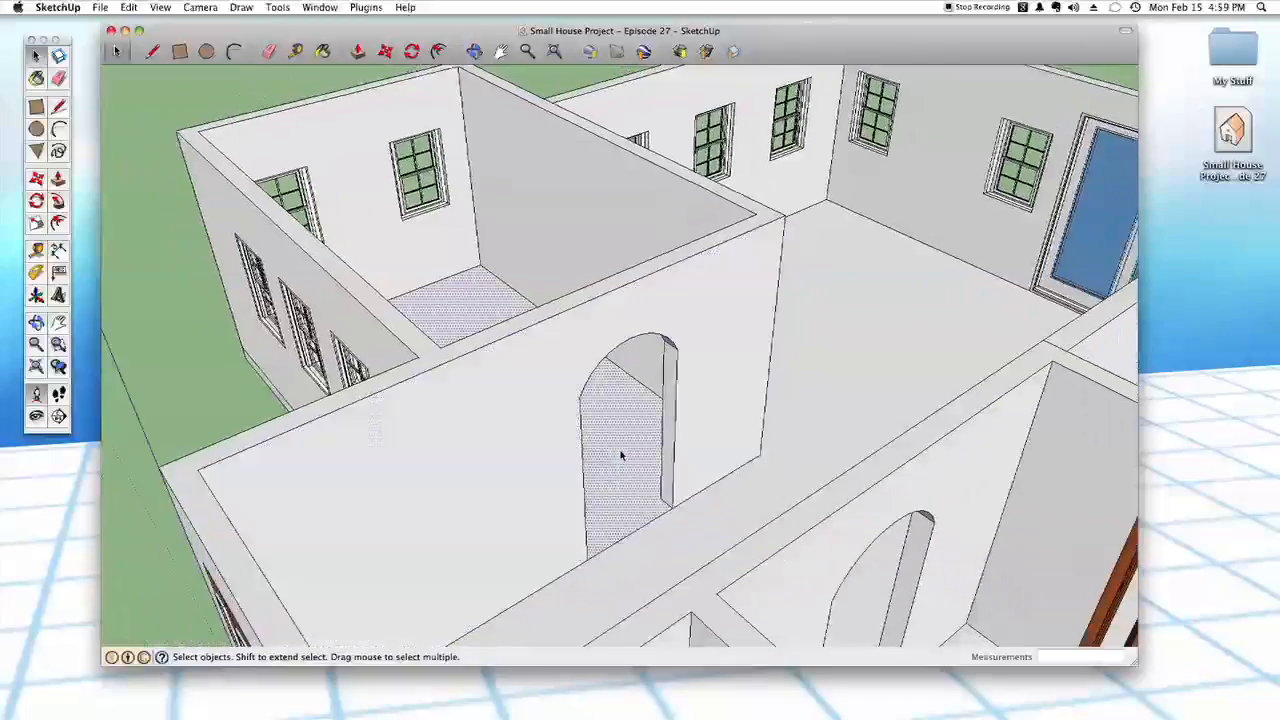
click(655, 192)
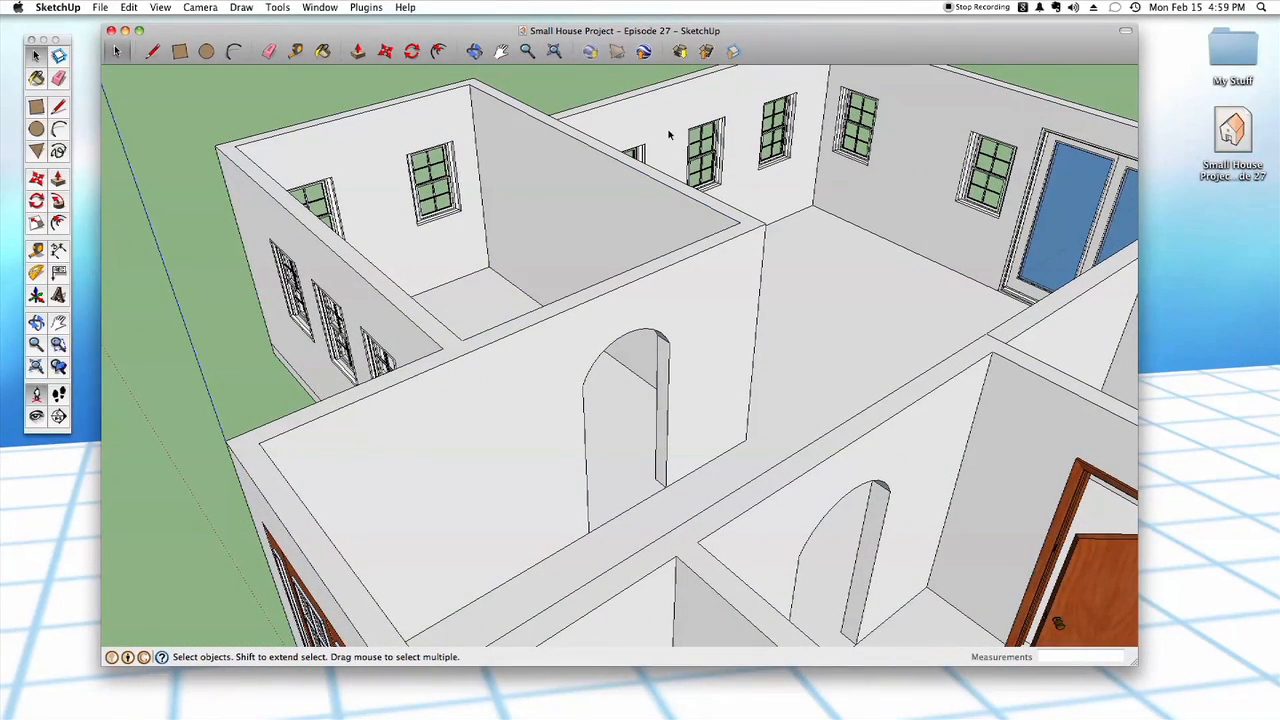
click(811, 228)
click(817, 212)
click(808, 264)
click(591, 257)
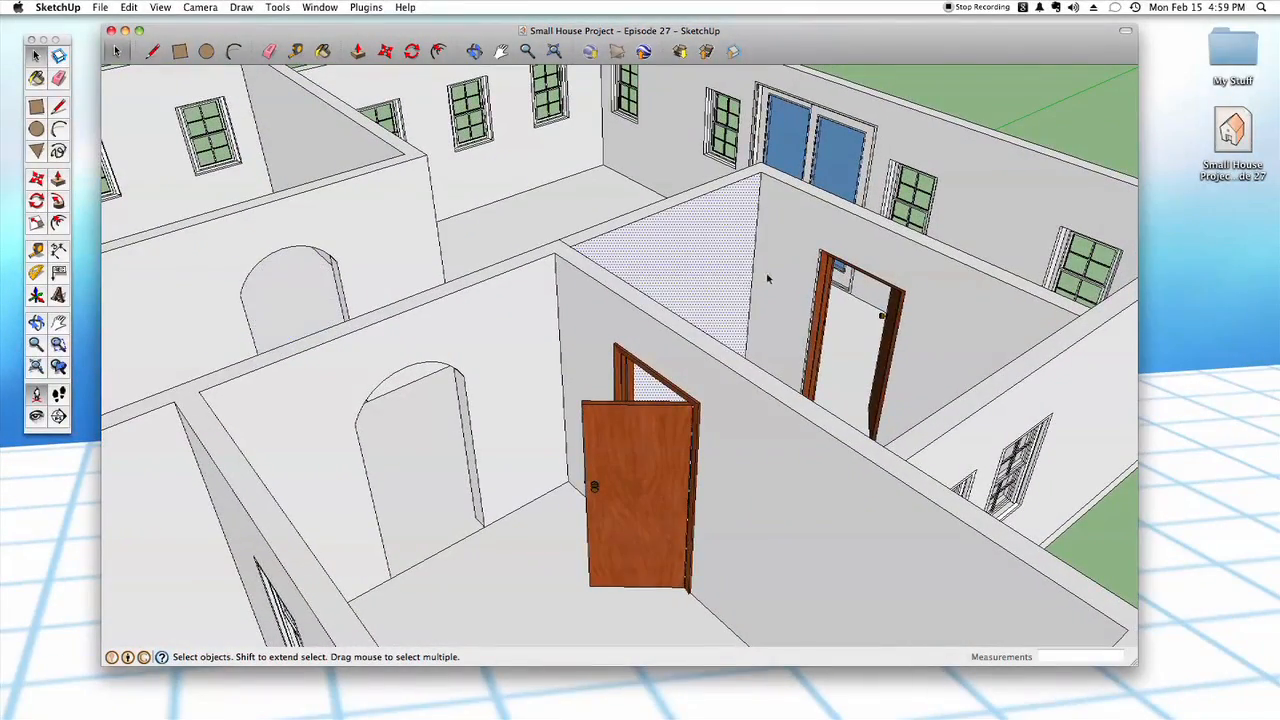
click(768, 279)
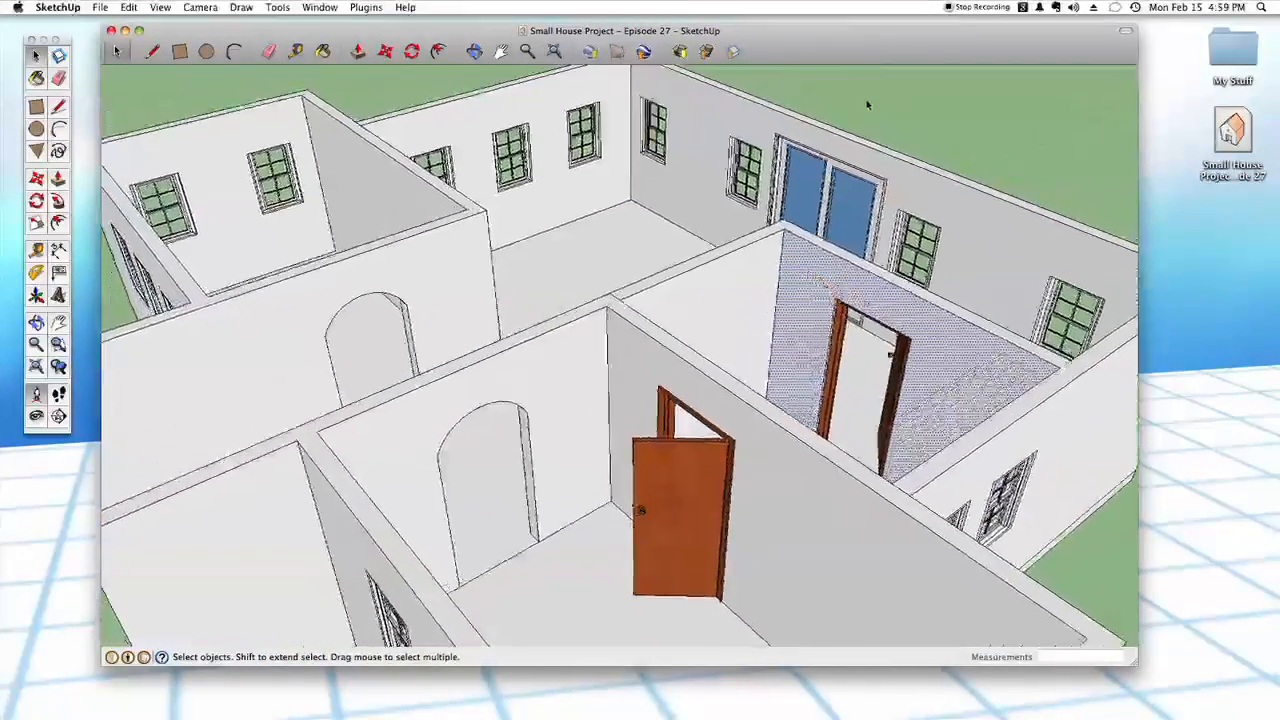
click(867, 105)
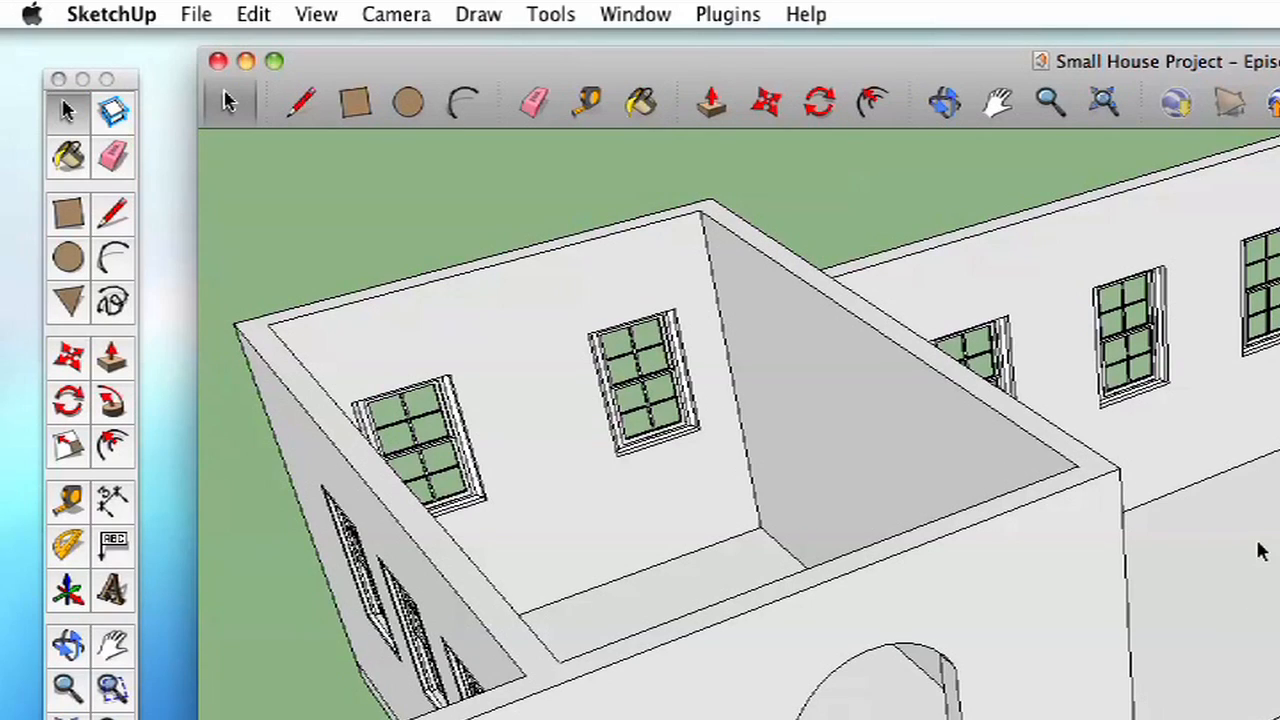
- Activate the Paint Bucket and set out the color wheel beside the model so both are unobstructed
key(b)
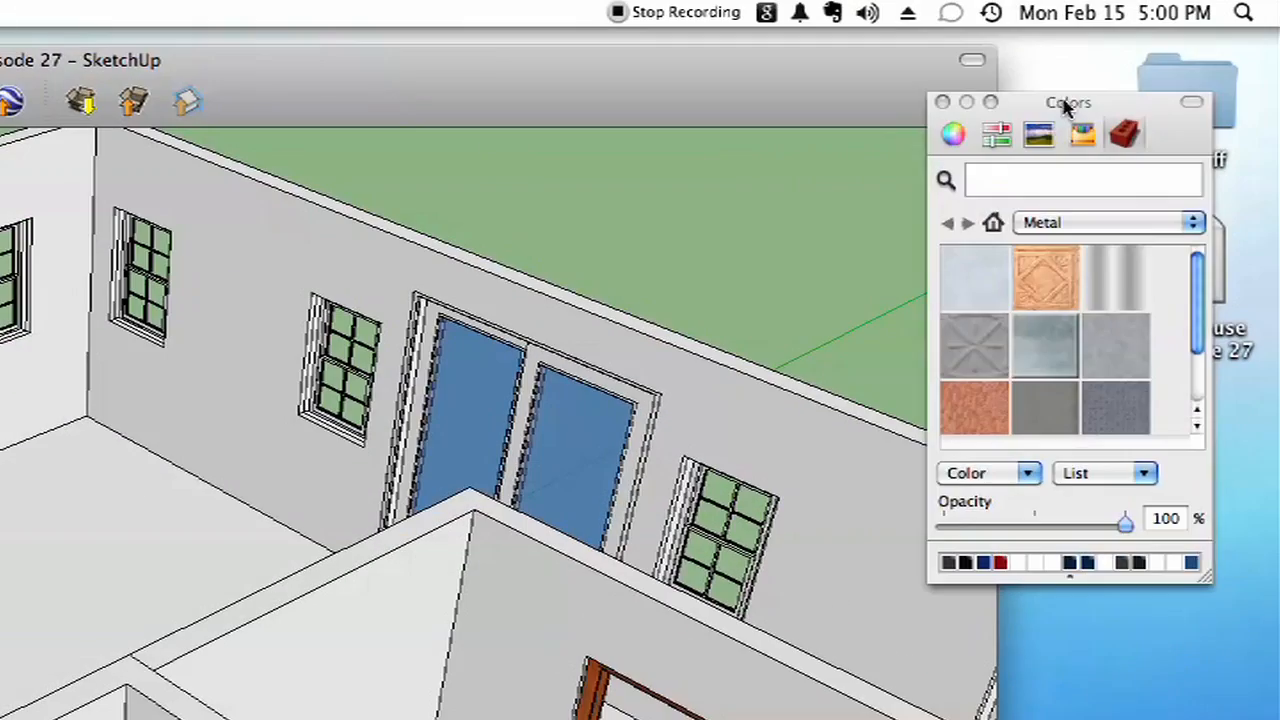
drag(1065, 102, 901, 145)
click(790, 173)
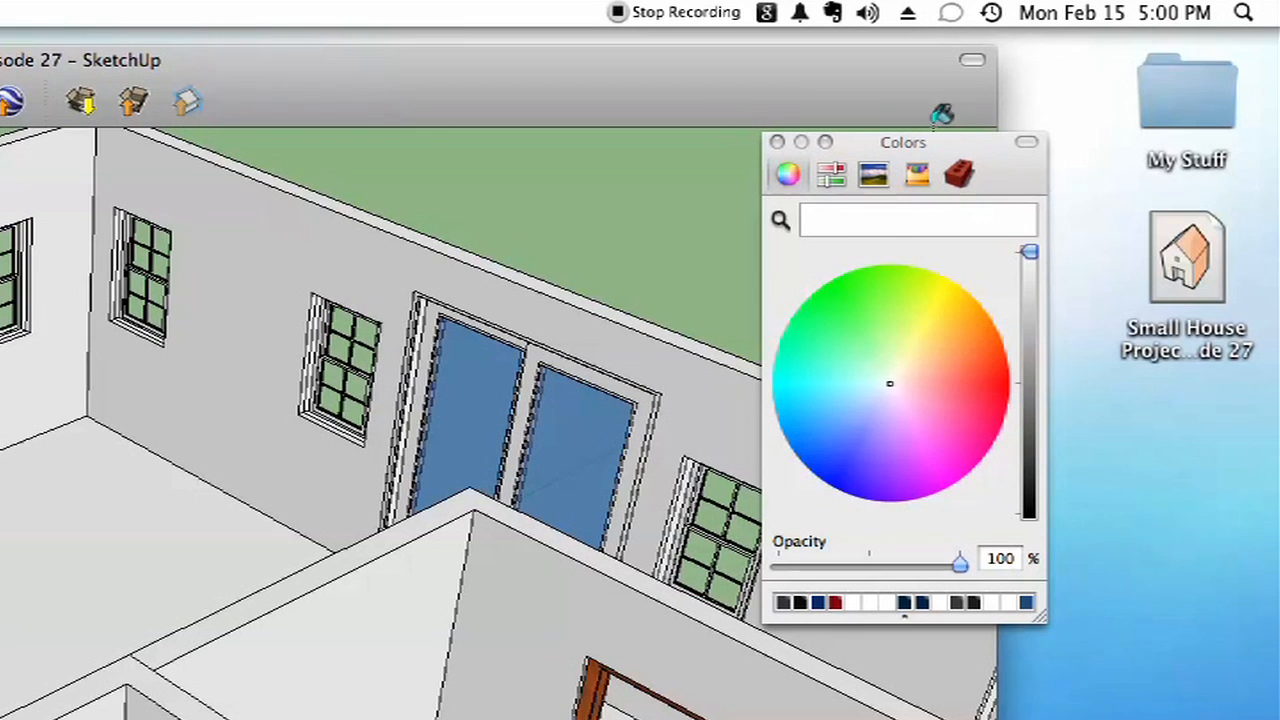
drag(986, 150, 1200, 60)
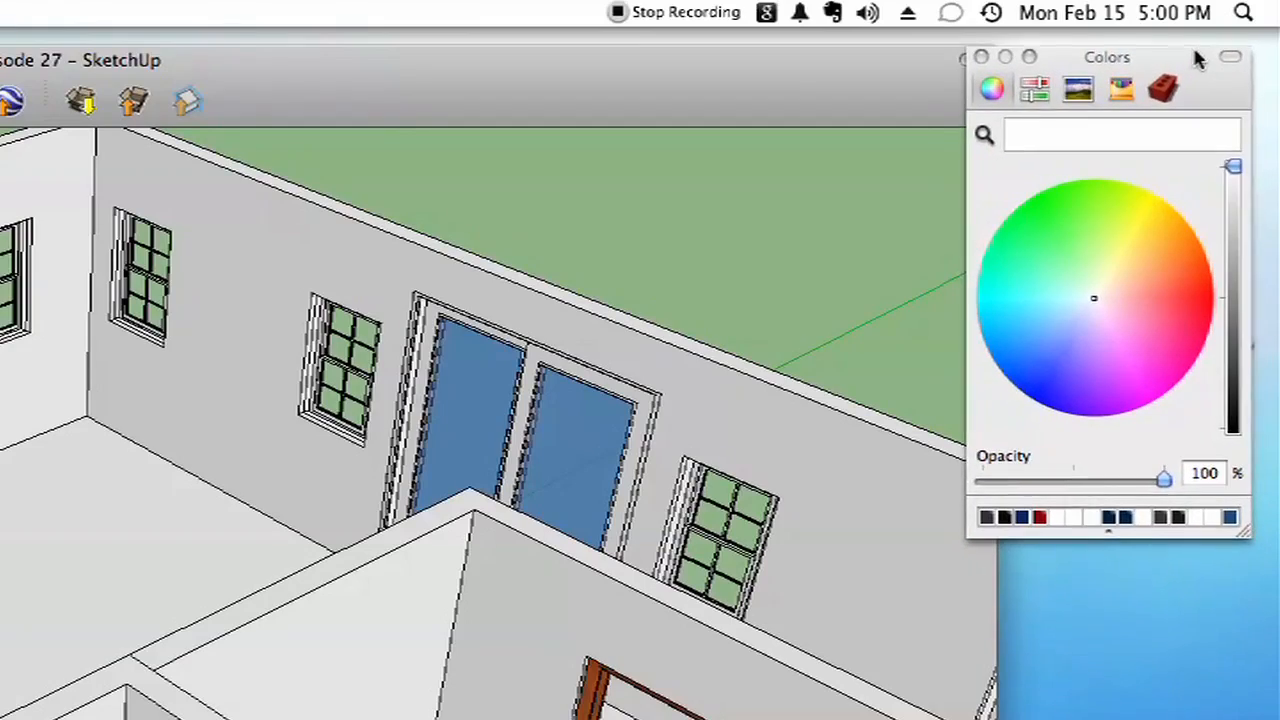
drag(866, 80, 826, 88)
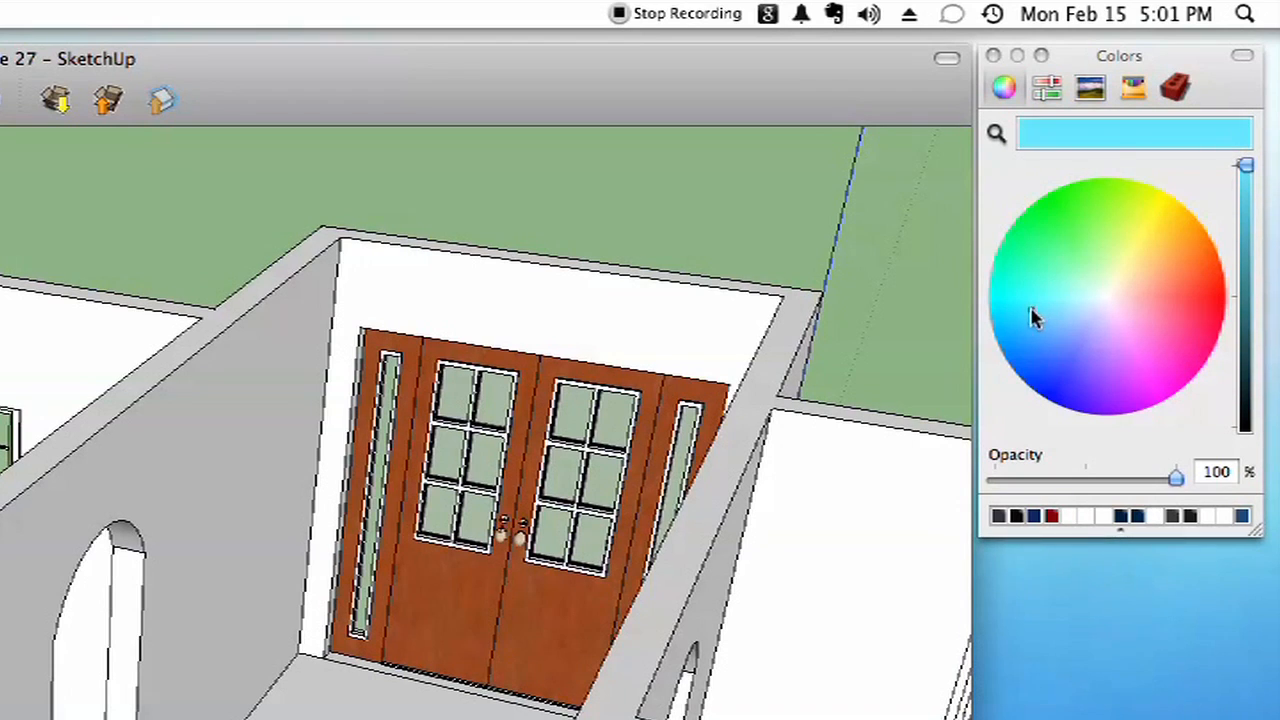
- Mix a darkened sky blue and paint the long hallway wall with the archway, keeping the color picker clear of the model
click(1246, 242)
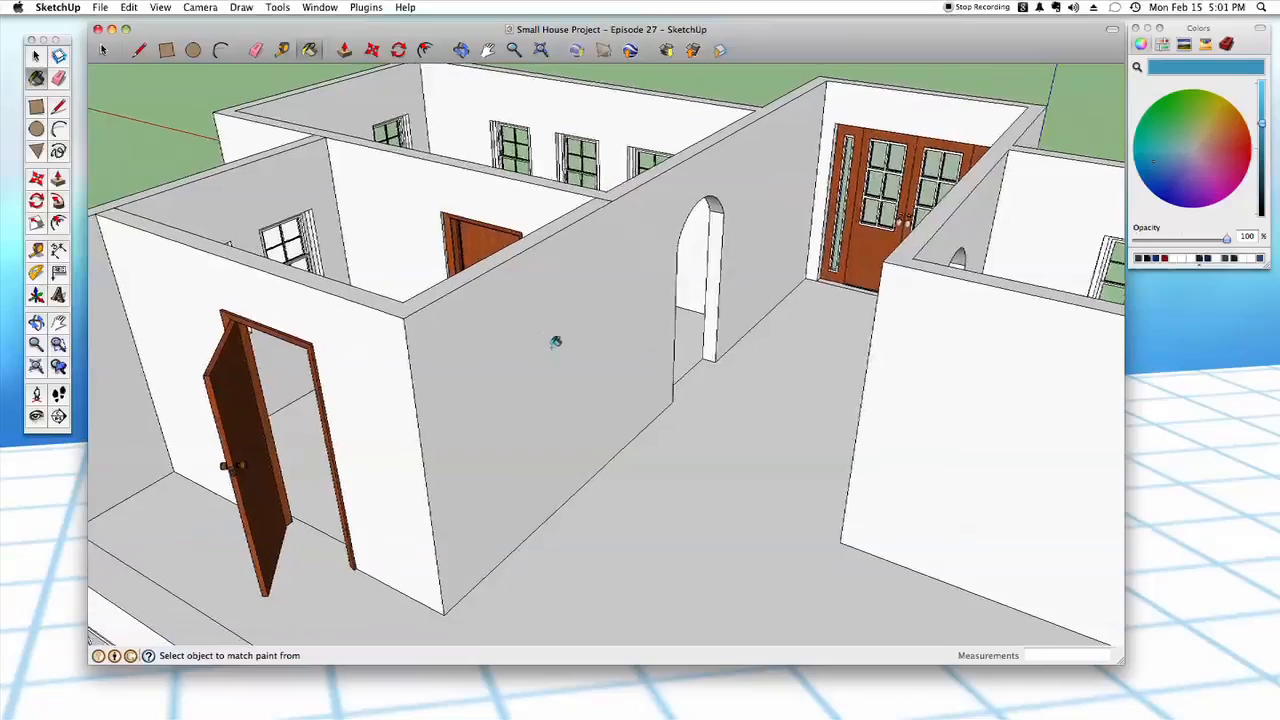
click(590, 346)
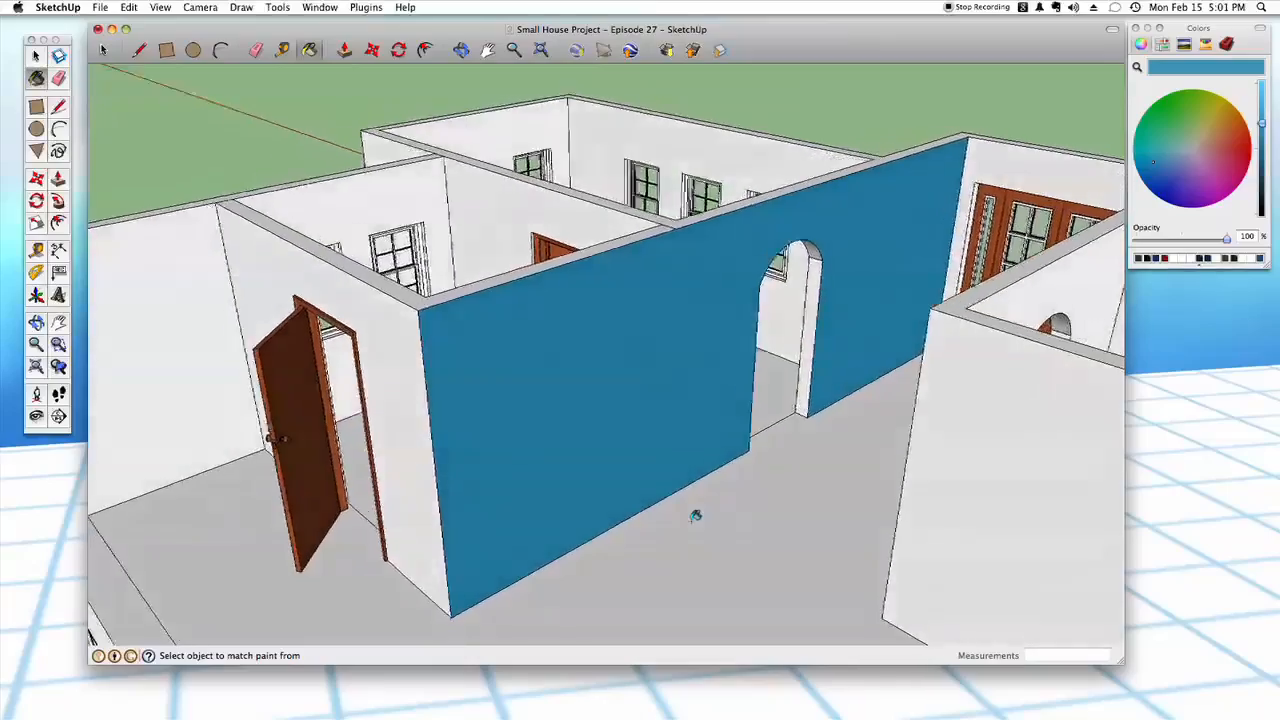
drag(1157, 57, 650, 280)
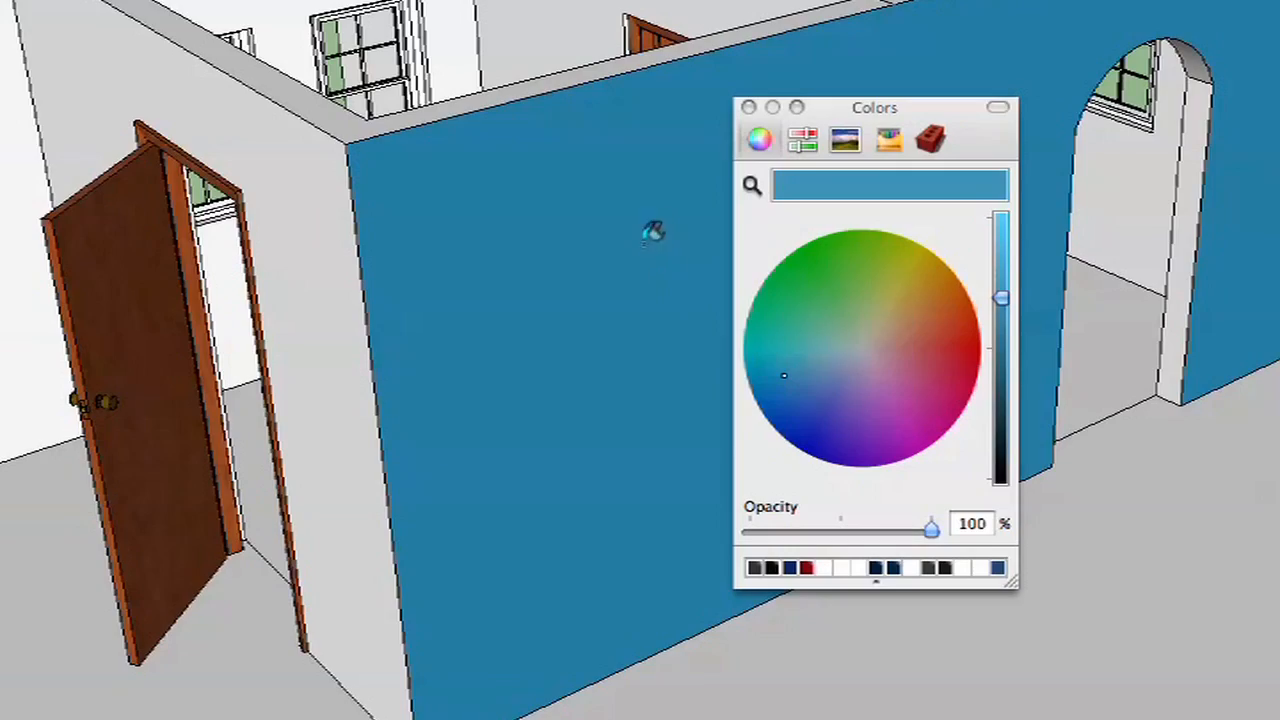
drag(872, 113, 1204, 35)
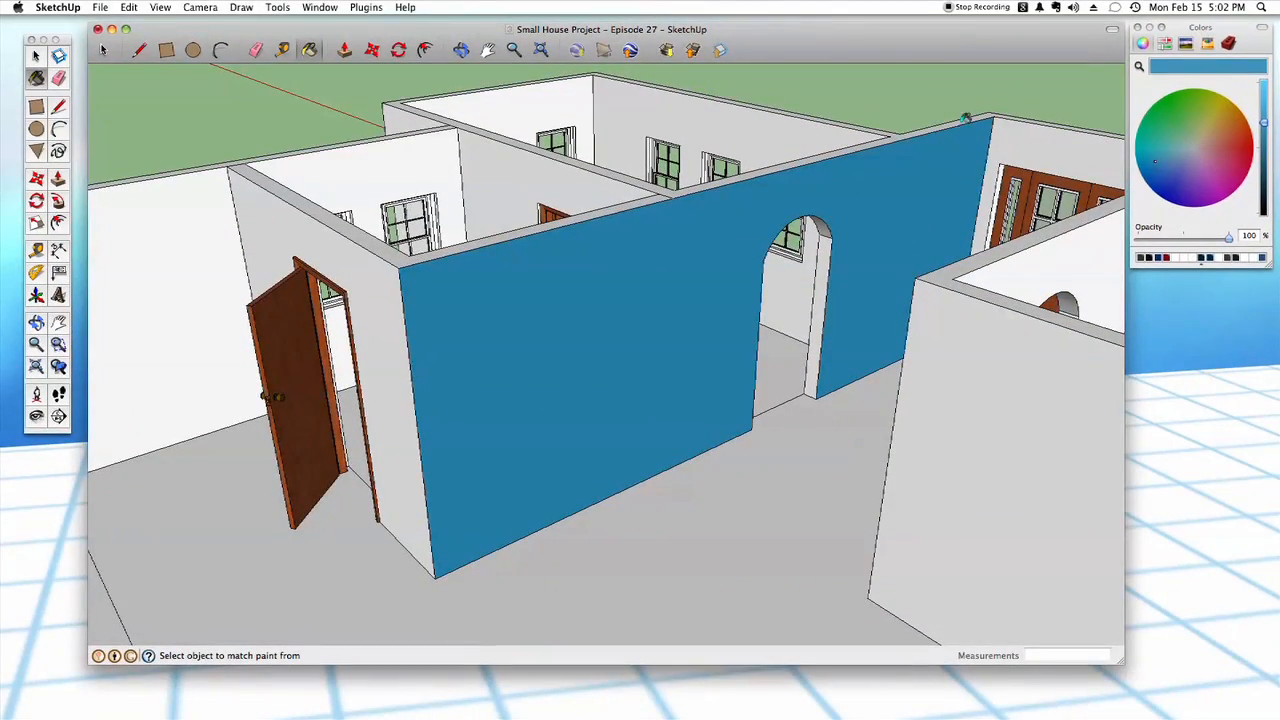
- Repaint the long archway wall in a slightly more muted blue and apply it to the entry door wall and opposite archway wall
mouse_move(723, 290)
middle_down()
mouse_move(651, 349)
mouse_move(666, 309)
mouse_move(734, 354)
mouse_move(717, 378)
mouse_move(749, 354)
mouse_move(480, 449)
mouse_move(340, 400)
middle_up()
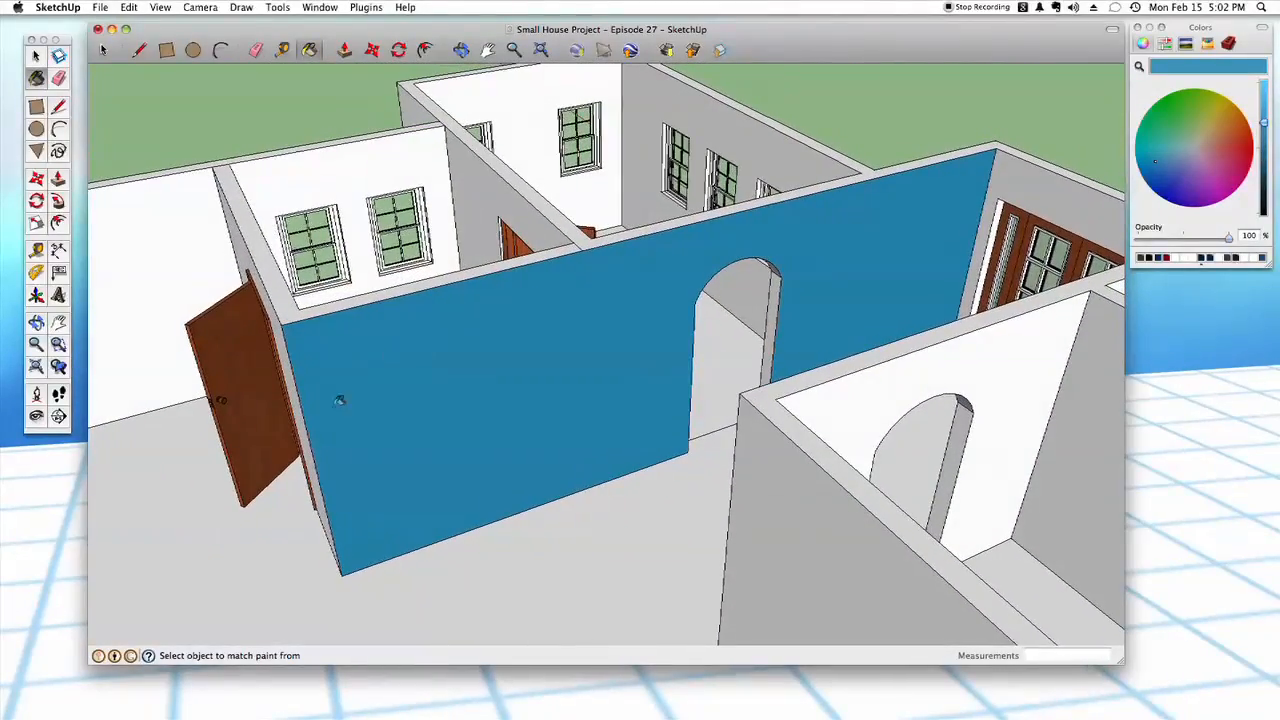
mouse_move(768, 263)
middle_down()
mouse_move(701, 171)
mouse_move(663, 206)
mouse_move(452, 255)
mouse_move(480, 310)
middle_up()
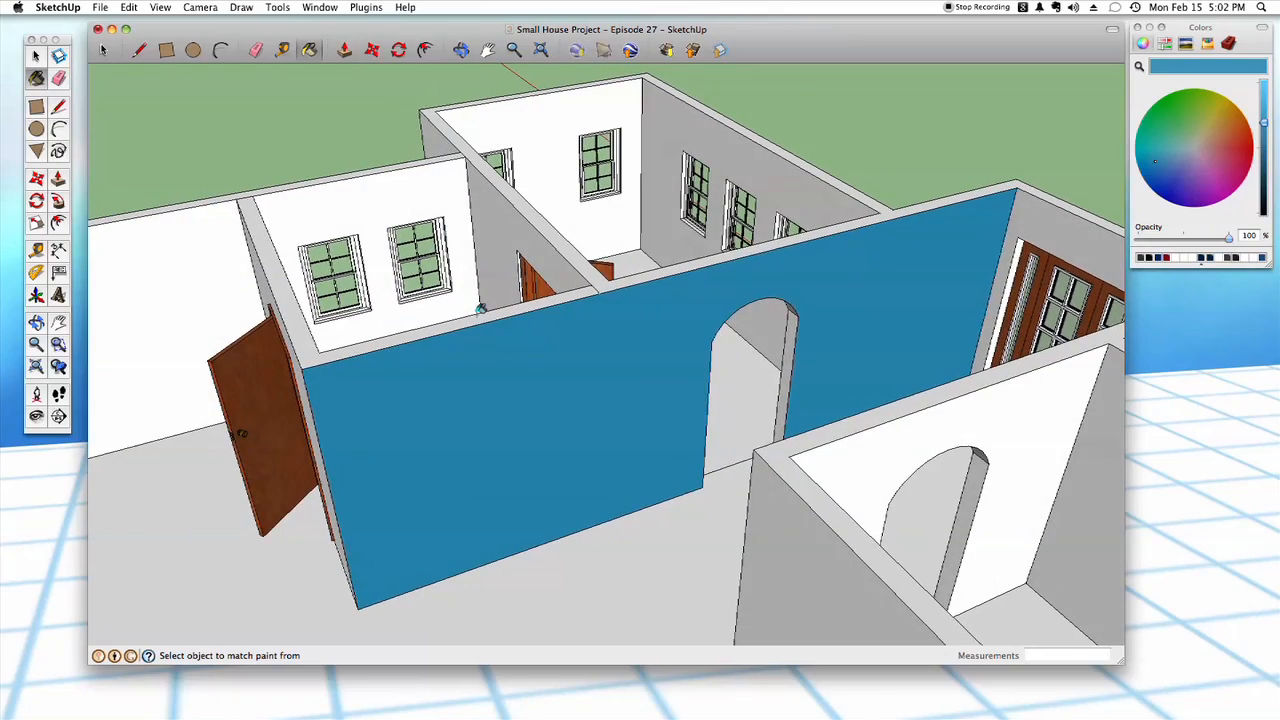
mouse_move(731, 423)
middle_down()
mouse_move(749, 457)
mouse_move(691, 418)
mouse_move(674, 386)
mouse_move(707, 340)
middle_up()
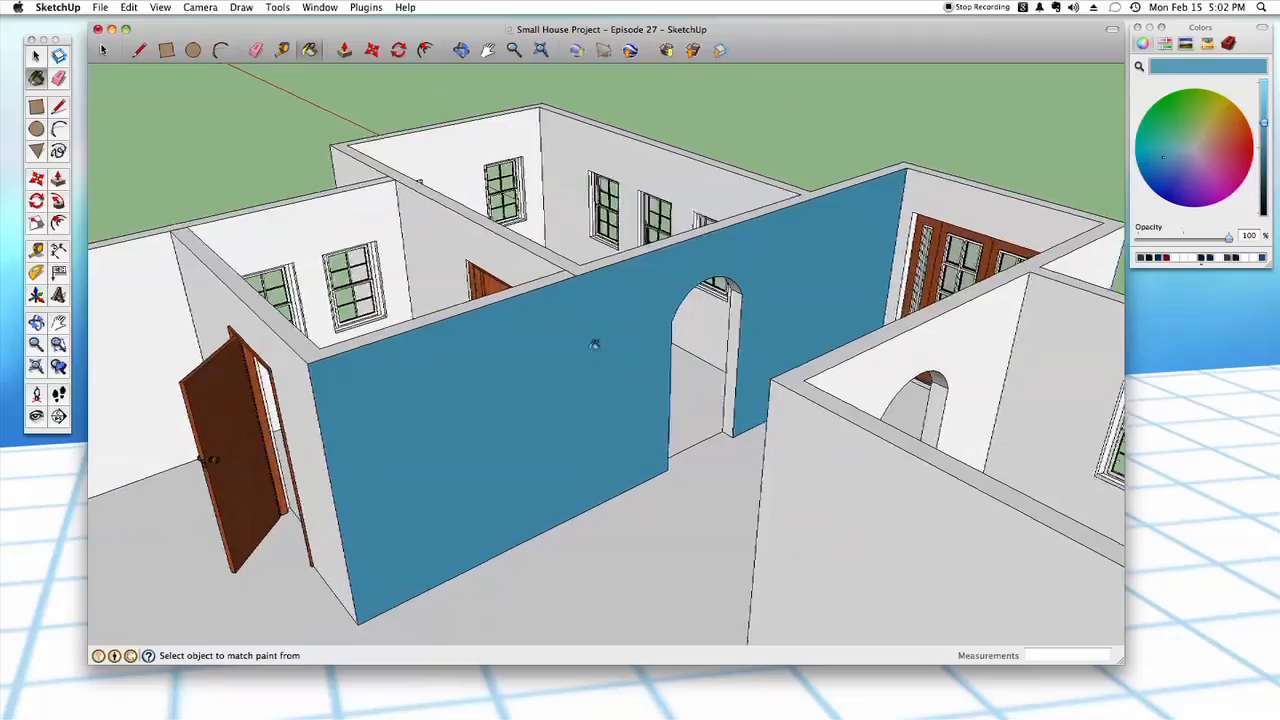
scroll(590, 378, up, 8)
middle_drag(590, 380, 684, 282)
click(669, 278)
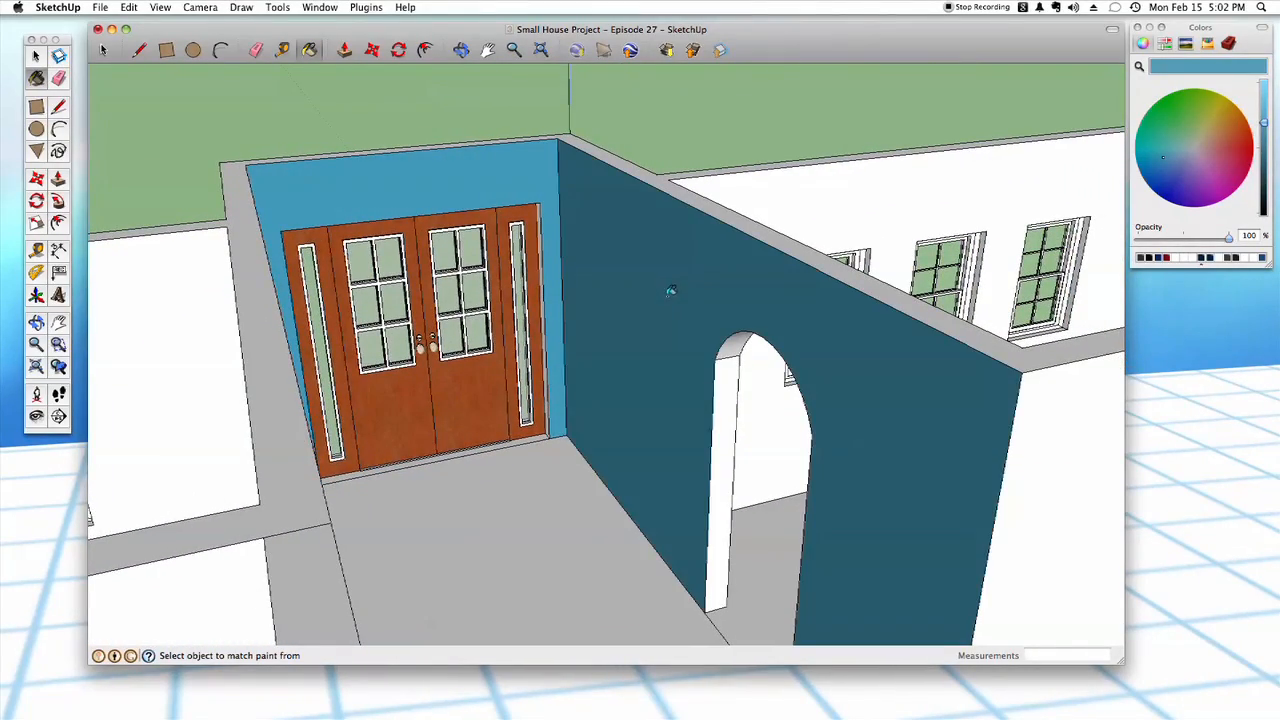
- Mix a slightly darkened light beige and paint the walls of the main room with it
middle_drag(671, 297, 1052, 135)
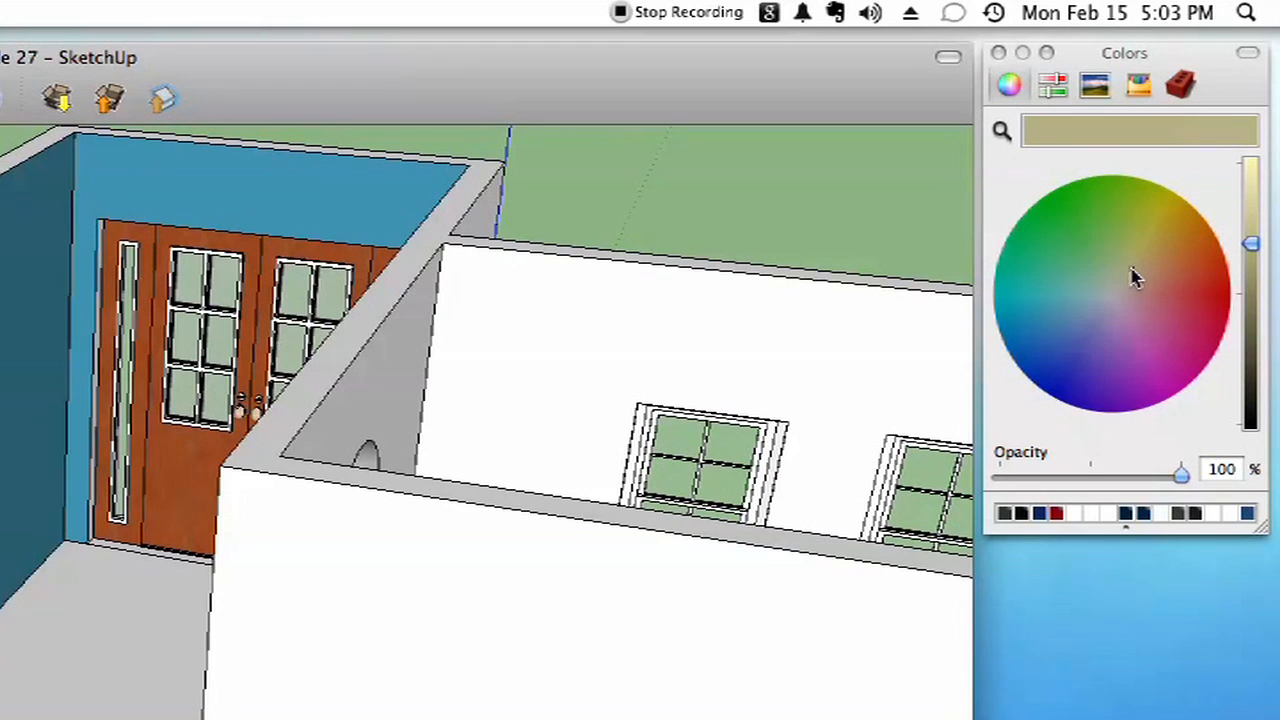
click(1131, 269)
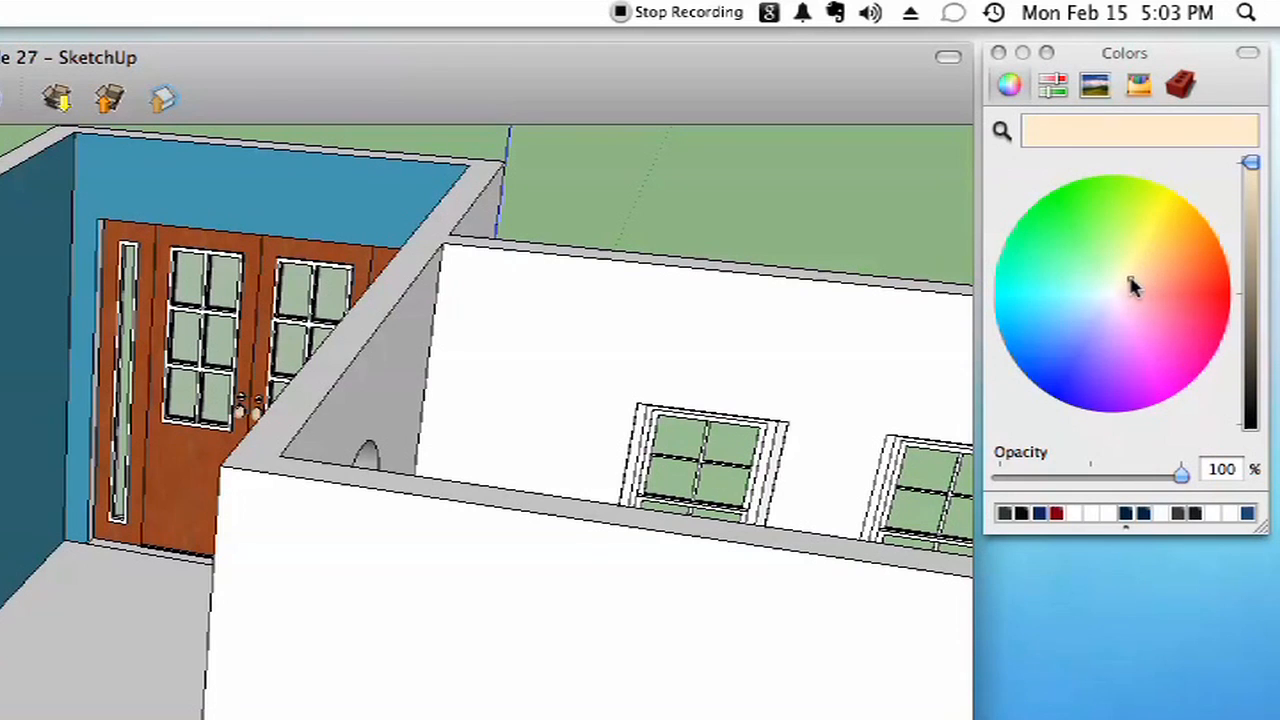
drag(1248, 200, 1252, 216)
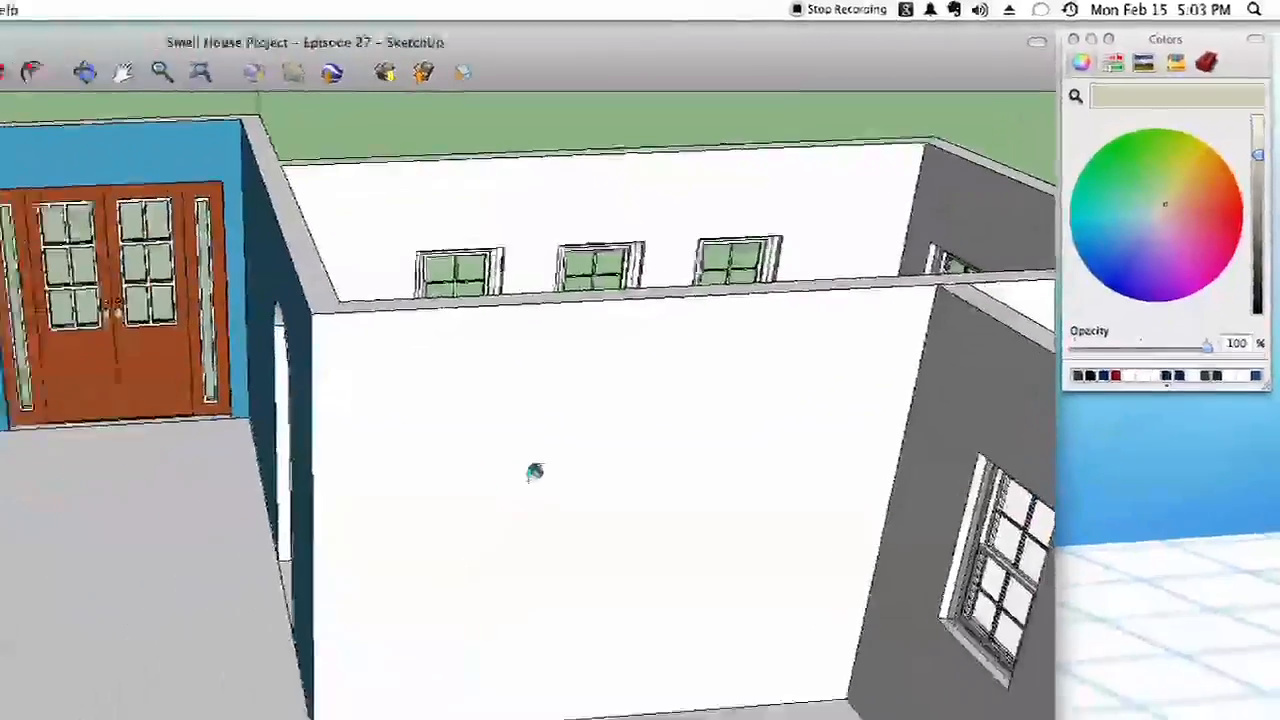
click(260, 624)
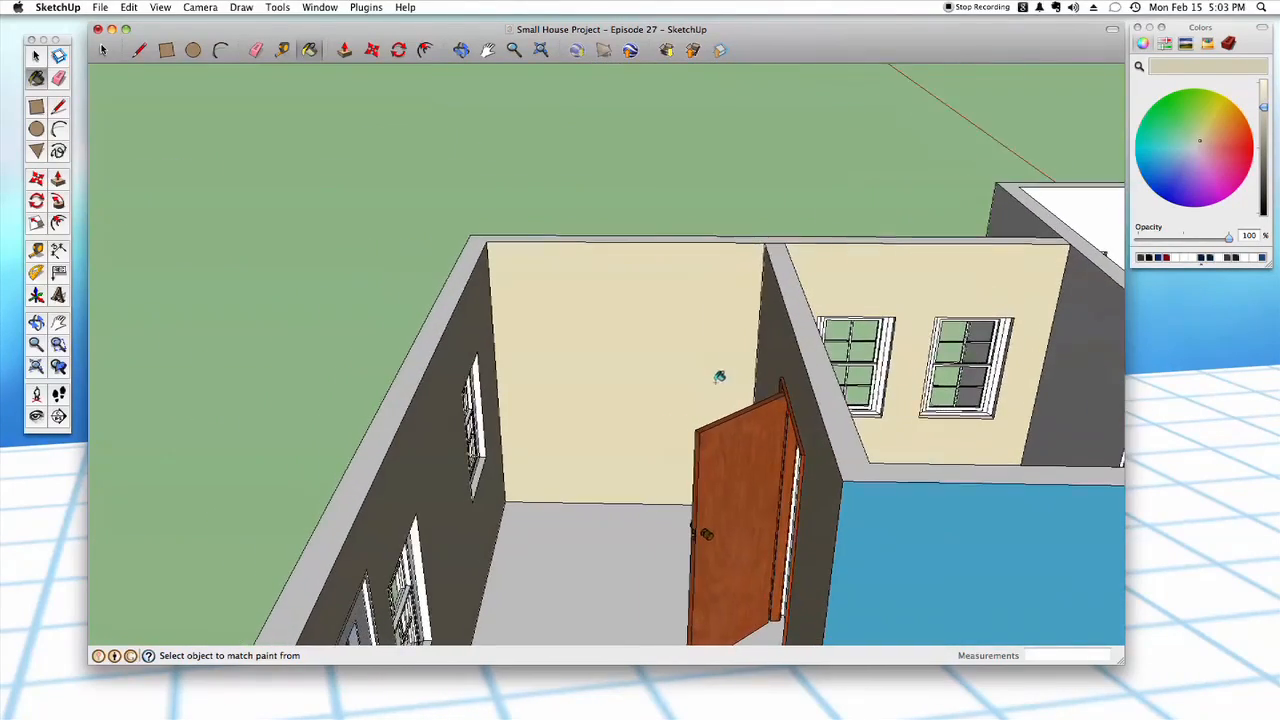
- Check whether the beige back wall is one face shared by both rooms, and undo its beige paint
key(super+z)
key(super+z)
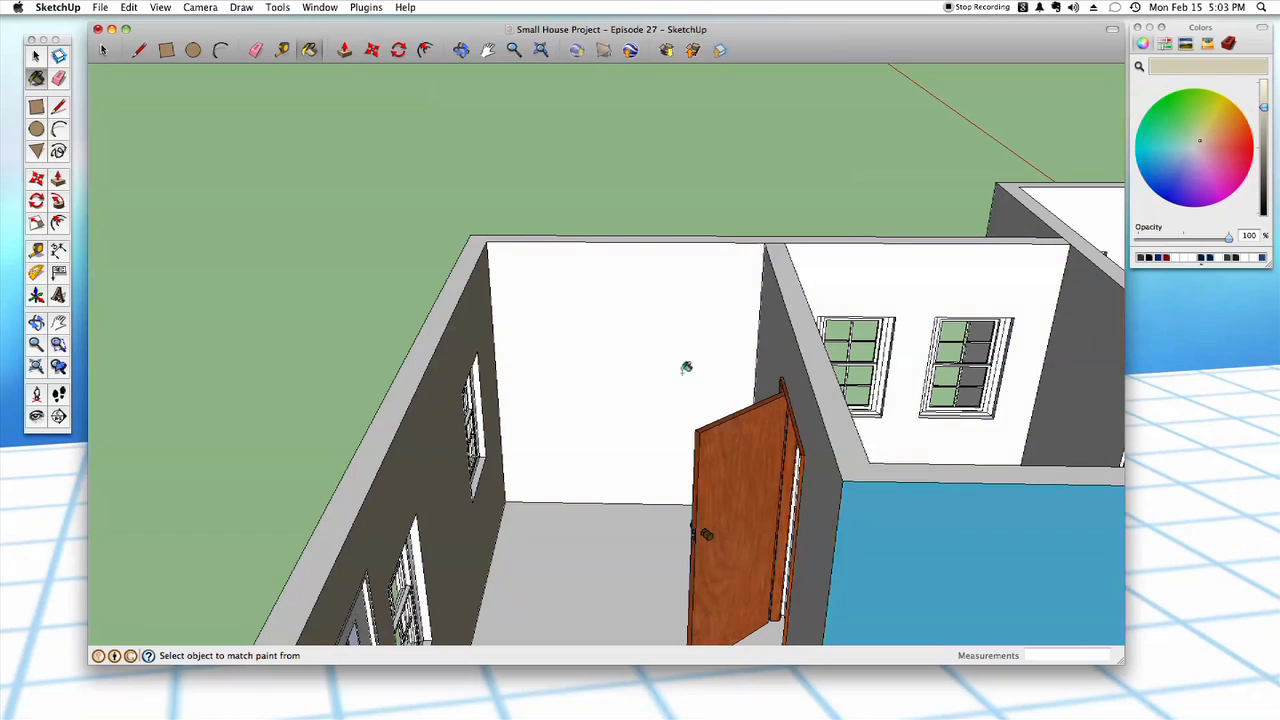
key(shift+super+z)
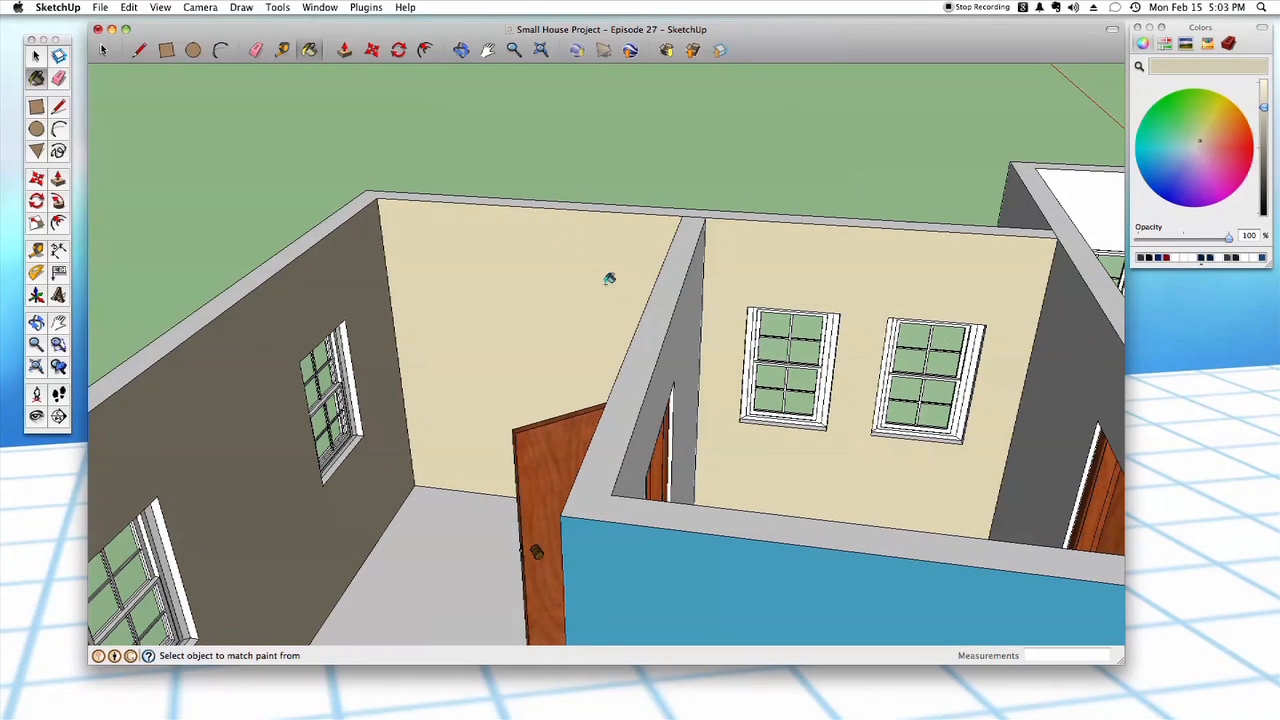
click(578, 270)
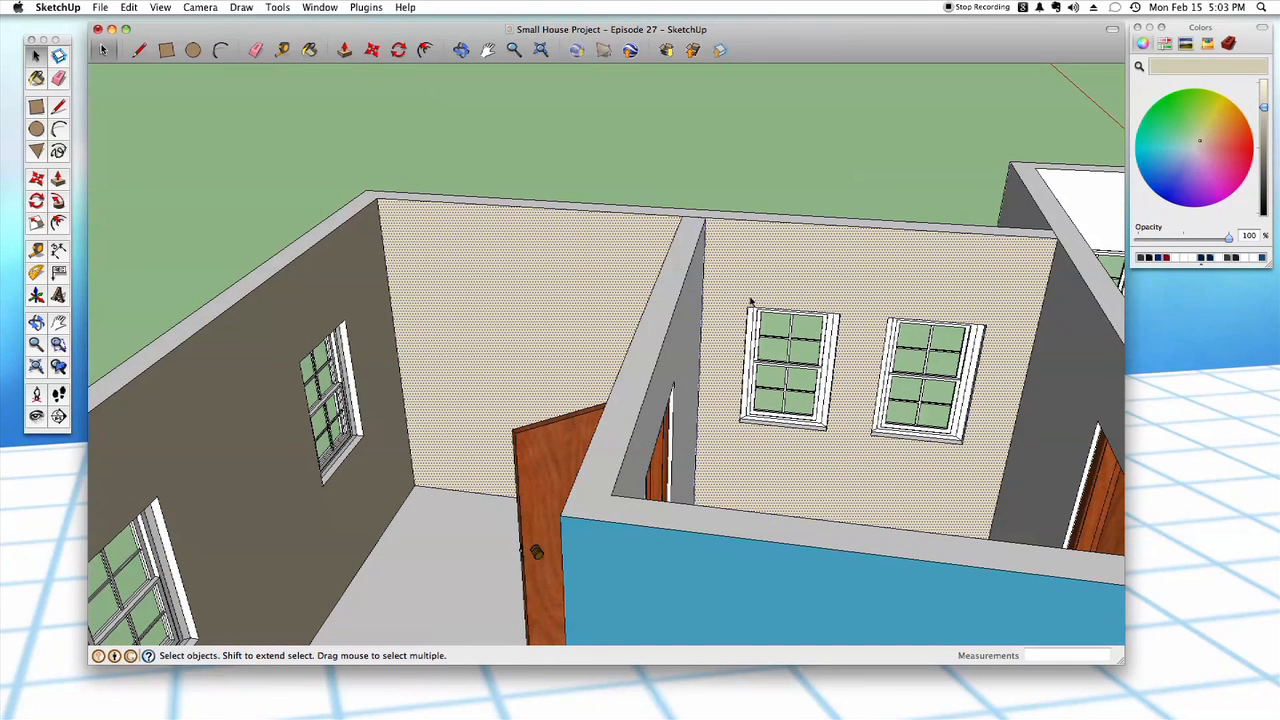
click(697, 175)
click(592, 258)
key(super+z)
click(646, 175)
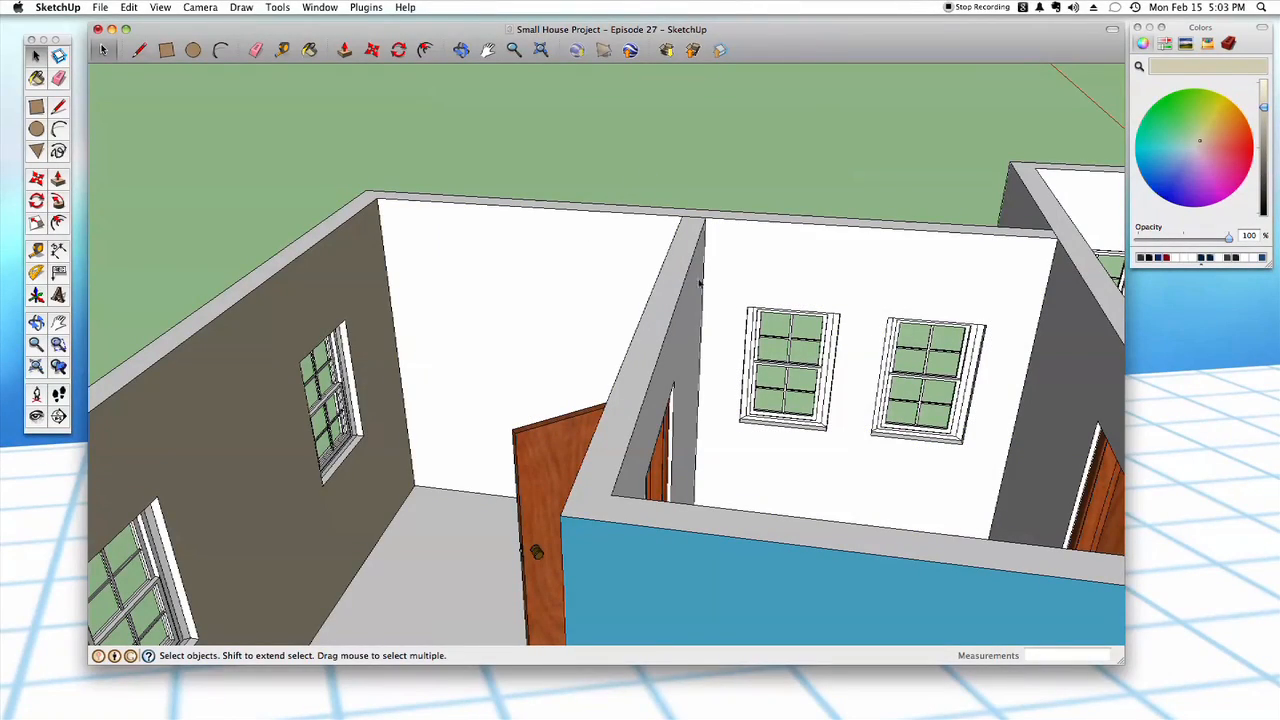
- Split the shared back wall with an 8' vertical line at the partition corner and check the face on each side
scroll(713, 290, up, 6)
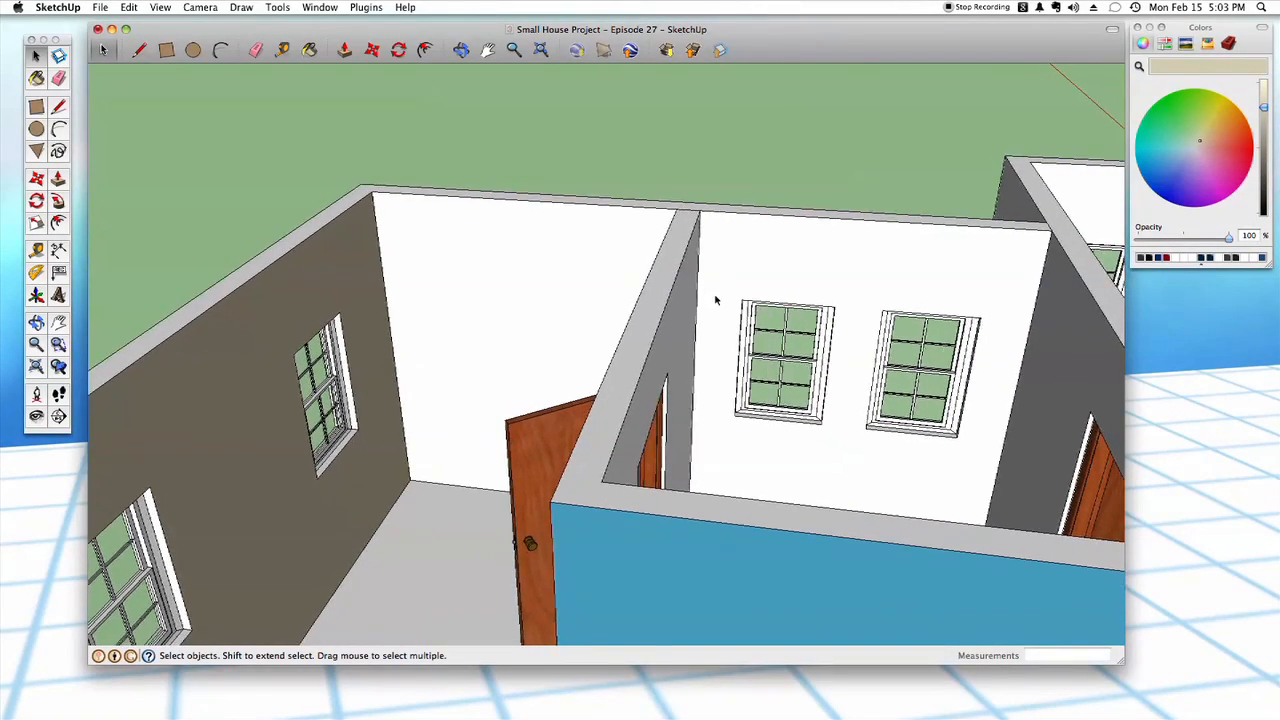
scroll(710, 302, up, 5)
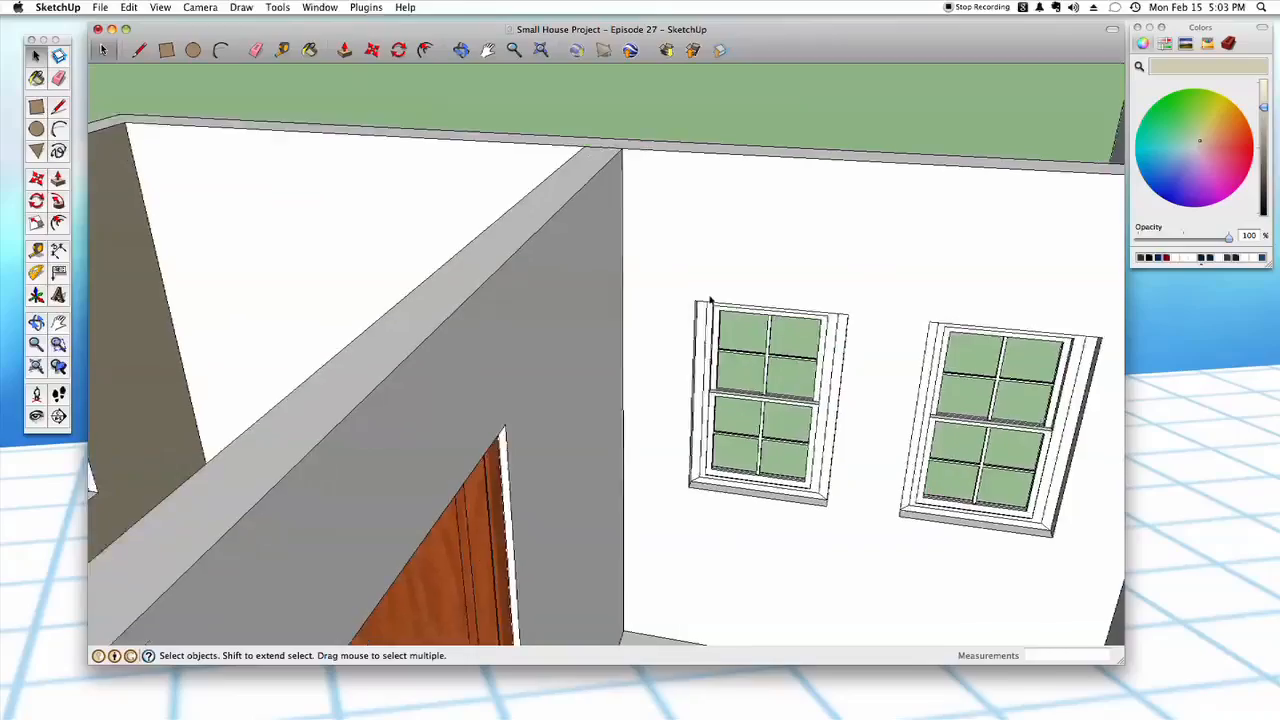
middle_drag(628, 181, 633, 449)
scroll(663, 374, down, 8)
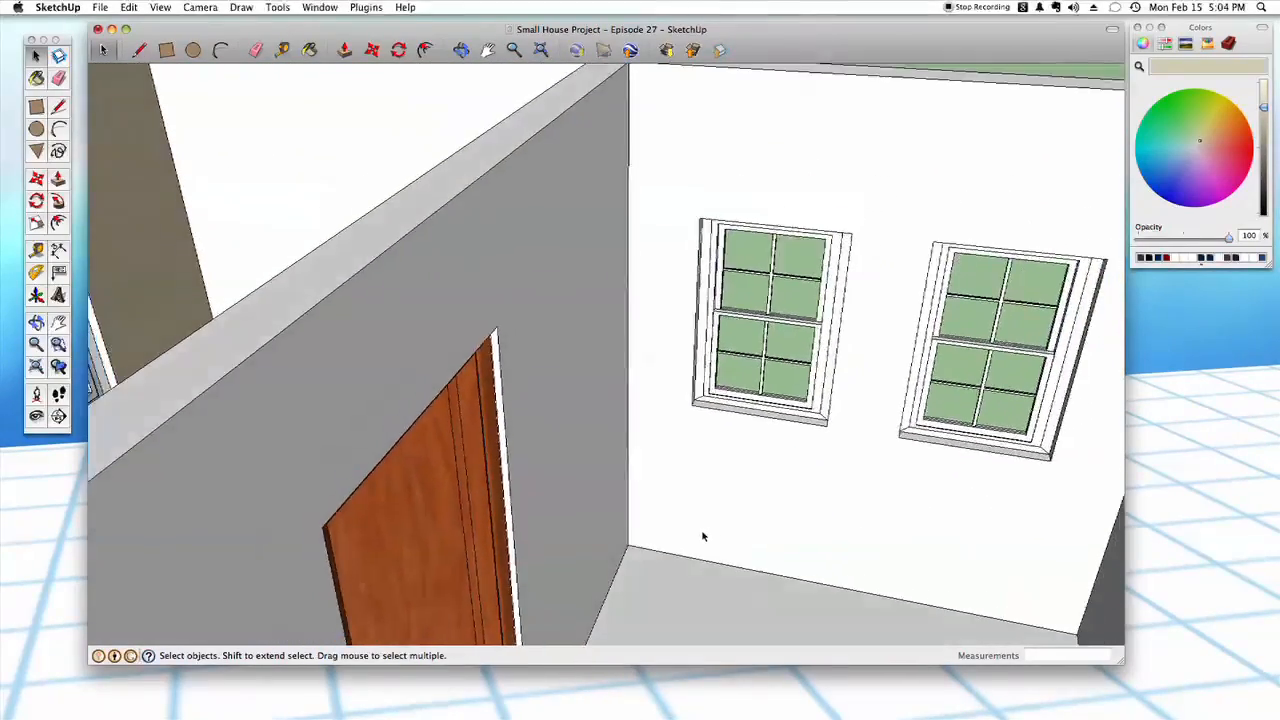
mouse_move(683, 463)
middle_down()
mouse_move(749, 534)
mouse_move(694, 491)
mouse_move(701, 481)
middle_up()
middle_drag(700, 474, 669, 365)
middle_drag(703, 404, 689, 373)
mouse_move(765, 437)
middle_down()
mouse_move(770, 467)
mouse_move(753, 443)
middle_up()
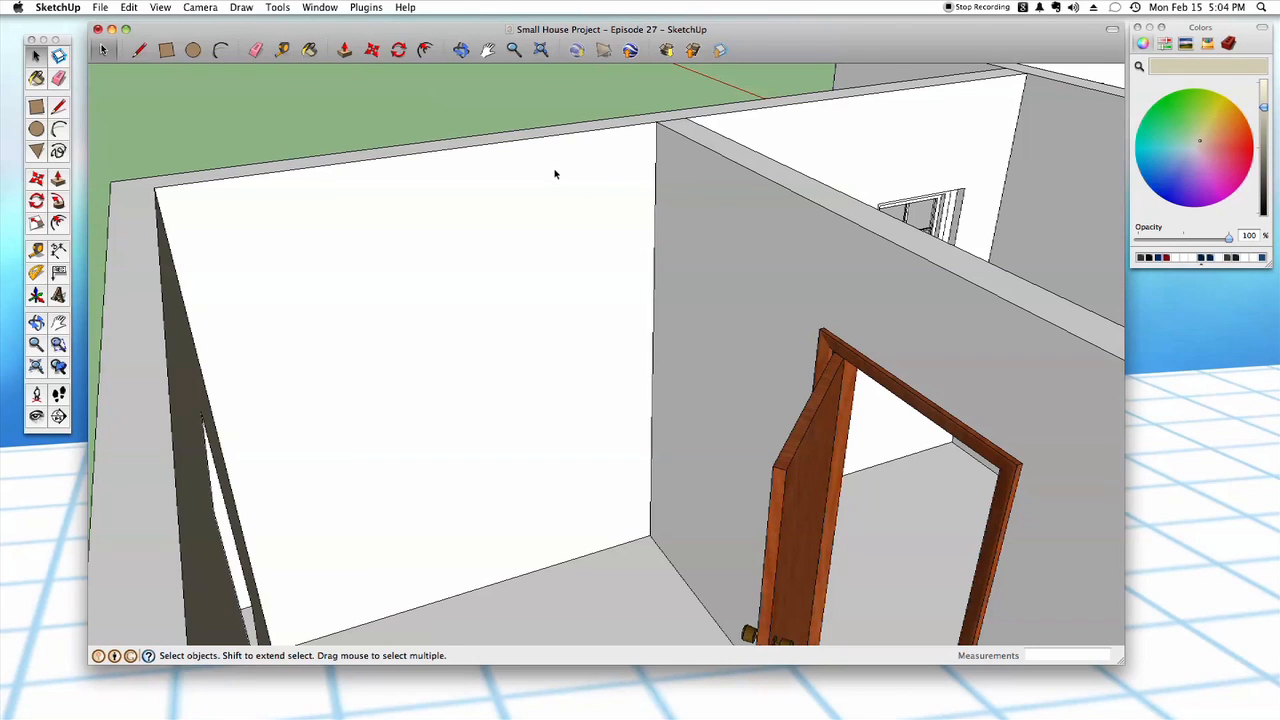
key(l)
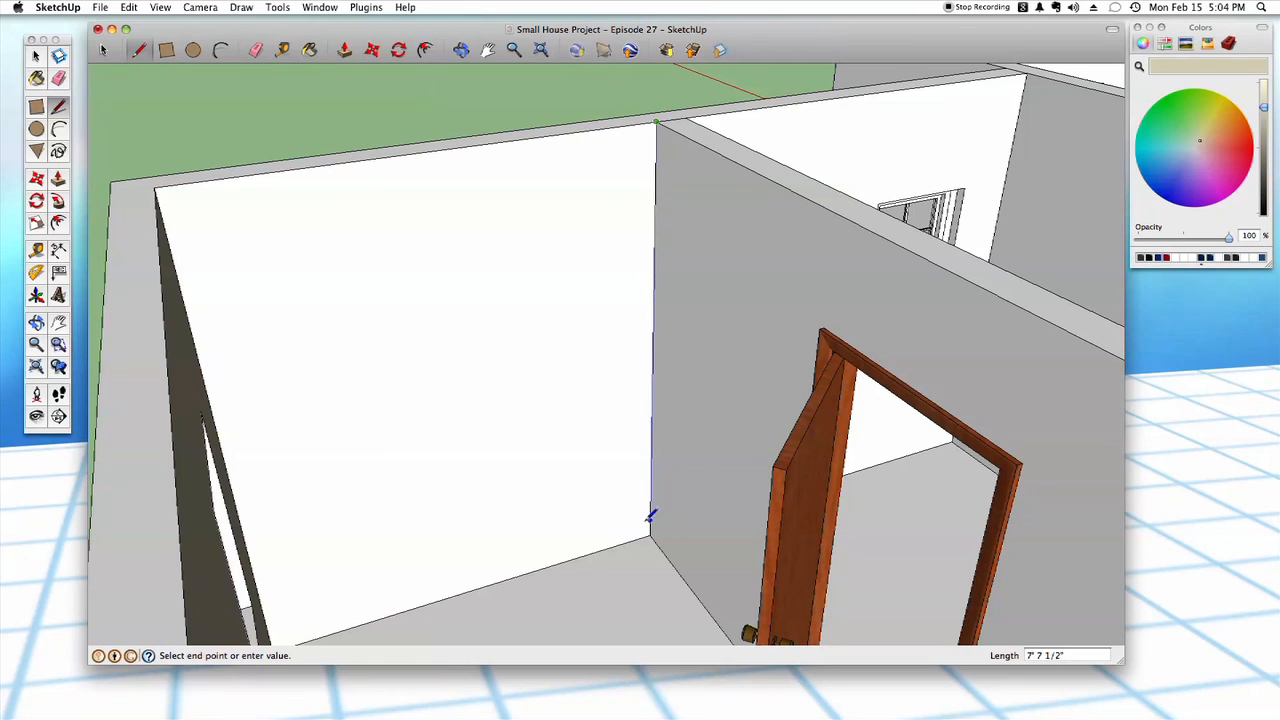
scroll(656, 510, down, 5)
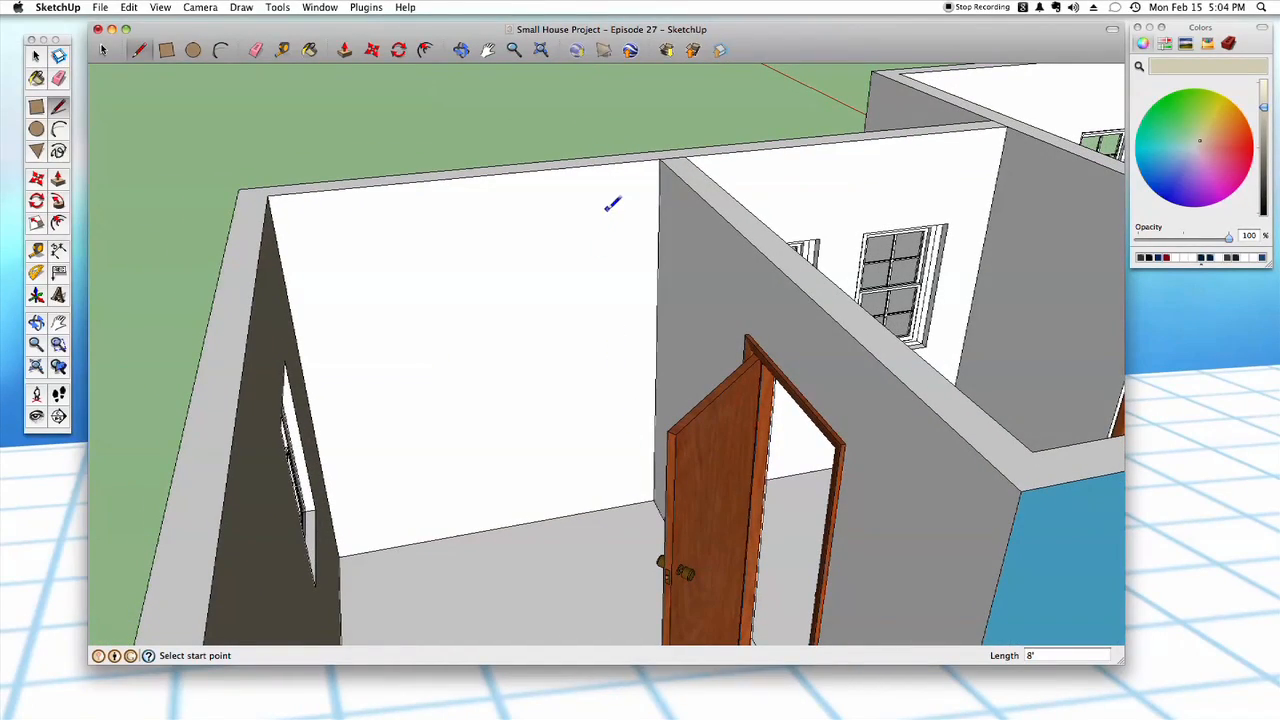
key(space)
click(603, 241)
middle_drag(548, 254, 731, 231)
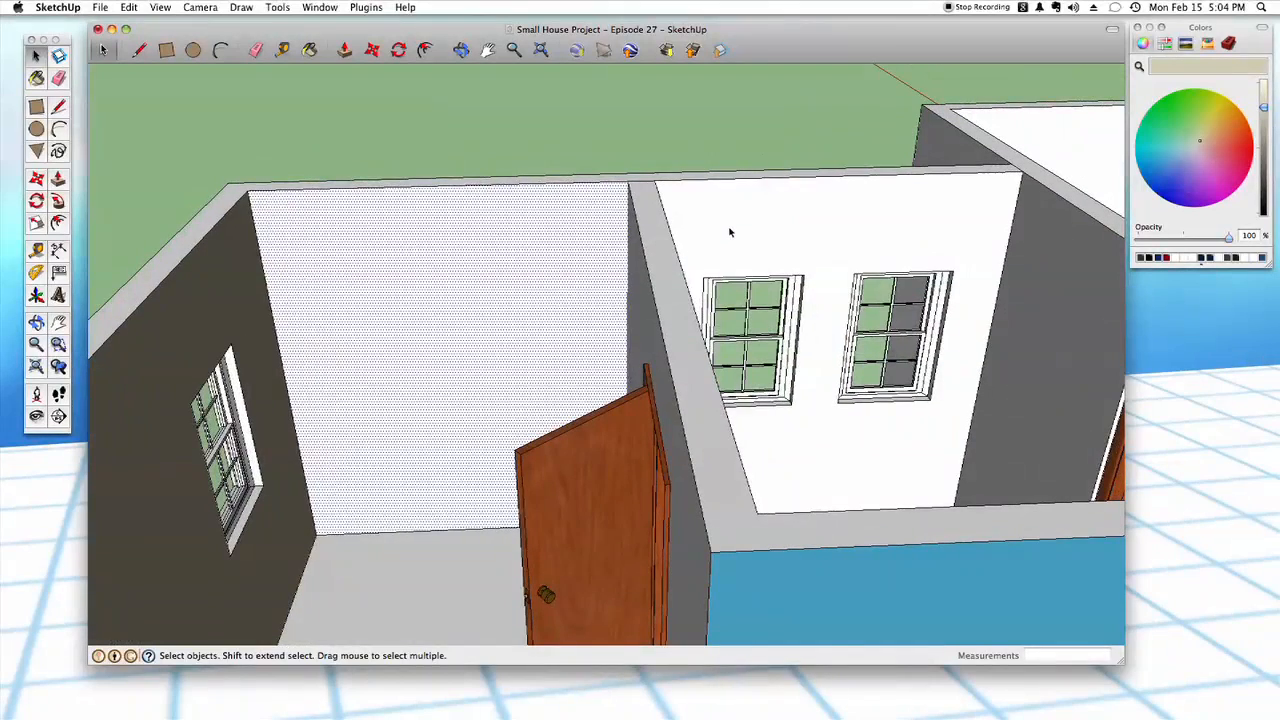
click(791, 238)
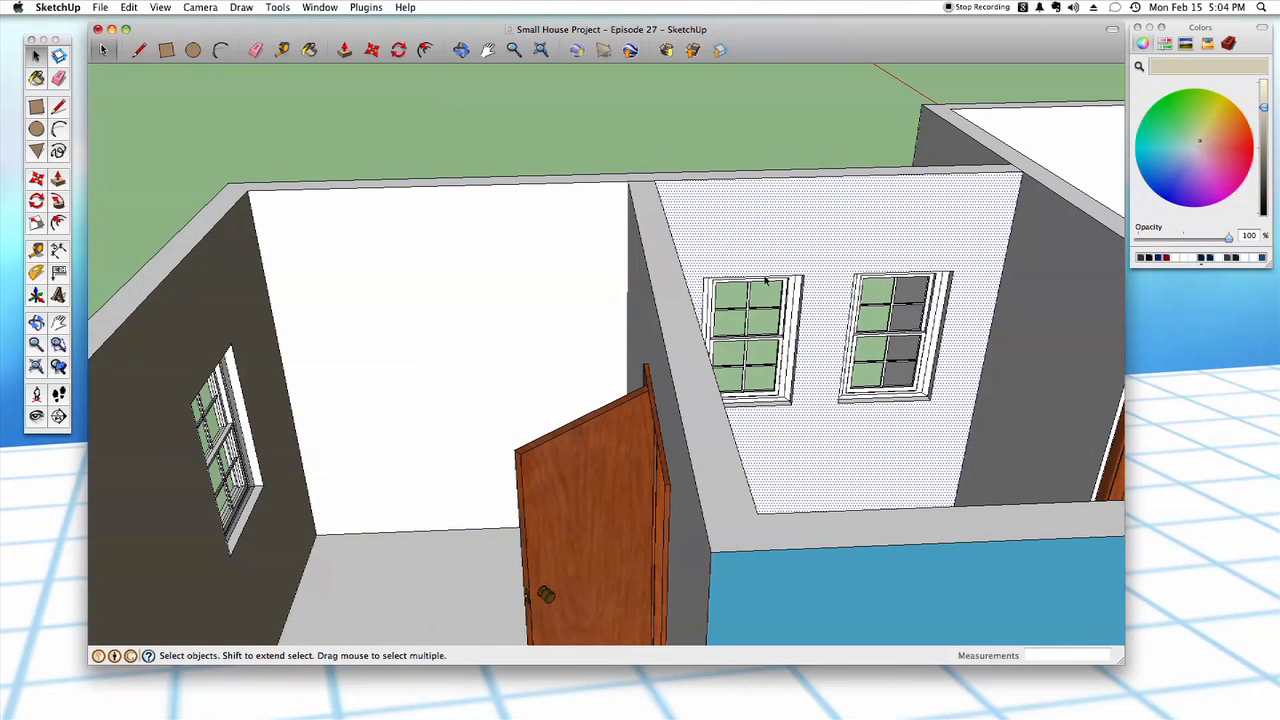
- Paint the main room's back wall and the adjoining partition wall around the open door beige
key(b)
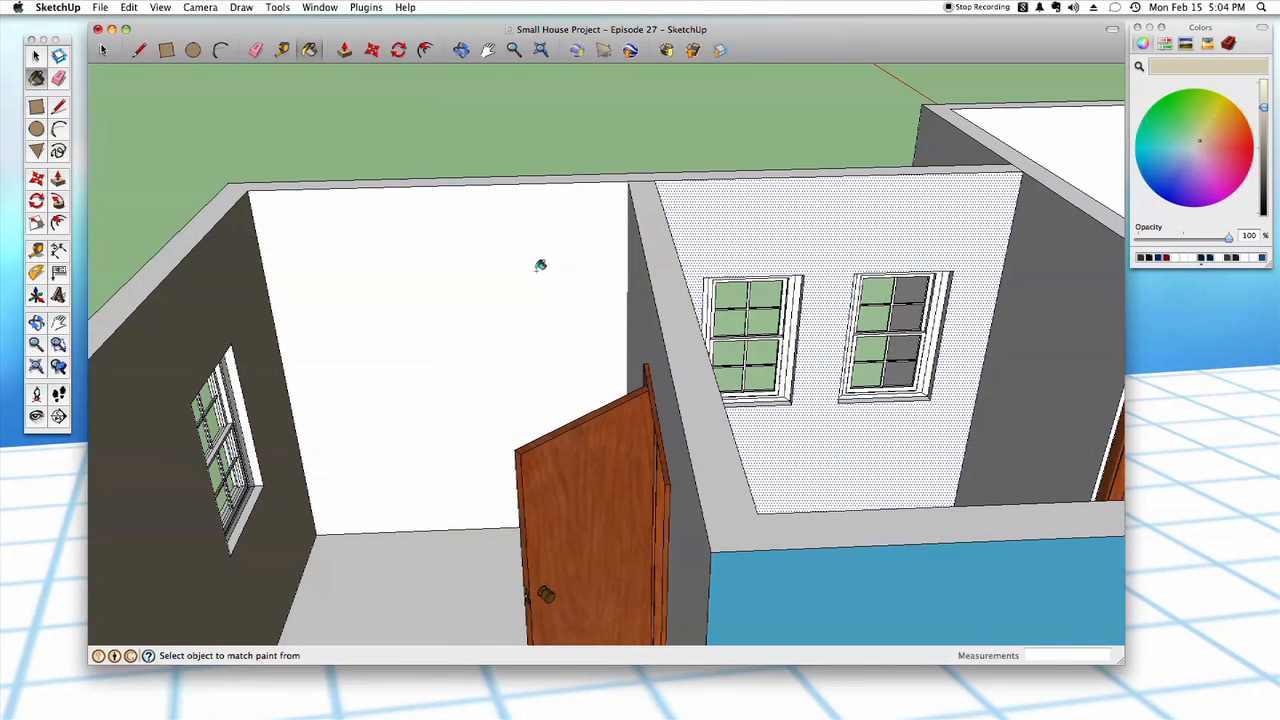
click(550, 259)
mouse_move(604, 275)
middle_down()
mouse_move(609, 323)
mouse_move(726, 197)
mouse_move(734, 258)
mouse_move(683, 303)
mouse_move(638, 311)
middle_up()
click(636, 312)
key(space)
click(588, 149)
mouse_move(589, 152)
middle_down()
mouse_move(696, 531)
mouse_move(703, 457)
mouse_move(671, 429)
mouse_move(620, 297)
mouse_move(589, 364)
mouse_move(603, 271)
mouse_move(569, 354)
mouse_move(600, 323)
mouse_move(566, 183)
mouse_move(354, 246)
mouse_move(440, 195)
mouse_move(654, 354)
mouse_move(511, 217)
mouse_move(543, 227)
mouse_move(529, 383)
mouse_move(563, 383)
mouse_move(614, 414)
mouse_move(652, 488)
mouse_move(666, 474)
mouse_move(767, 548)
middle_up()
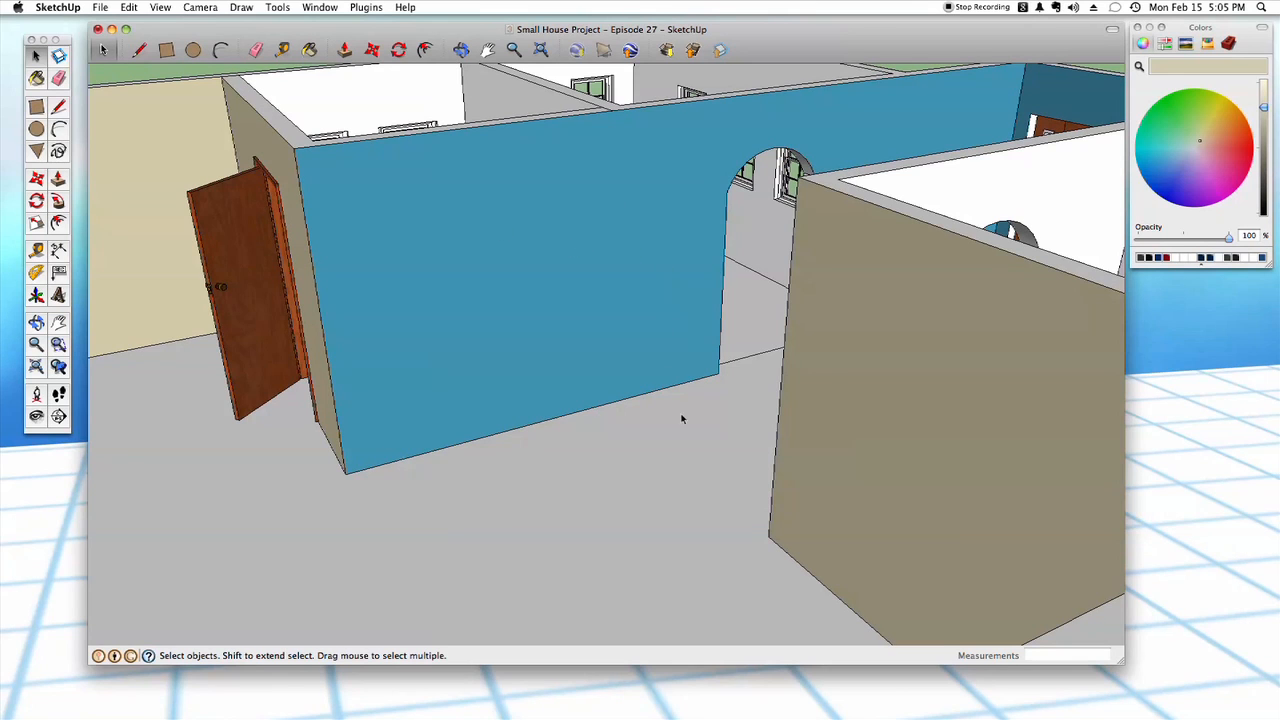
- Place a guide from the base corner of the opposite beige wall across the floor to the blue wall
mouse_move(697, 479)
middle_down()
mouse_move(711, 486)
mouse_move(709, 474)
middle_up()
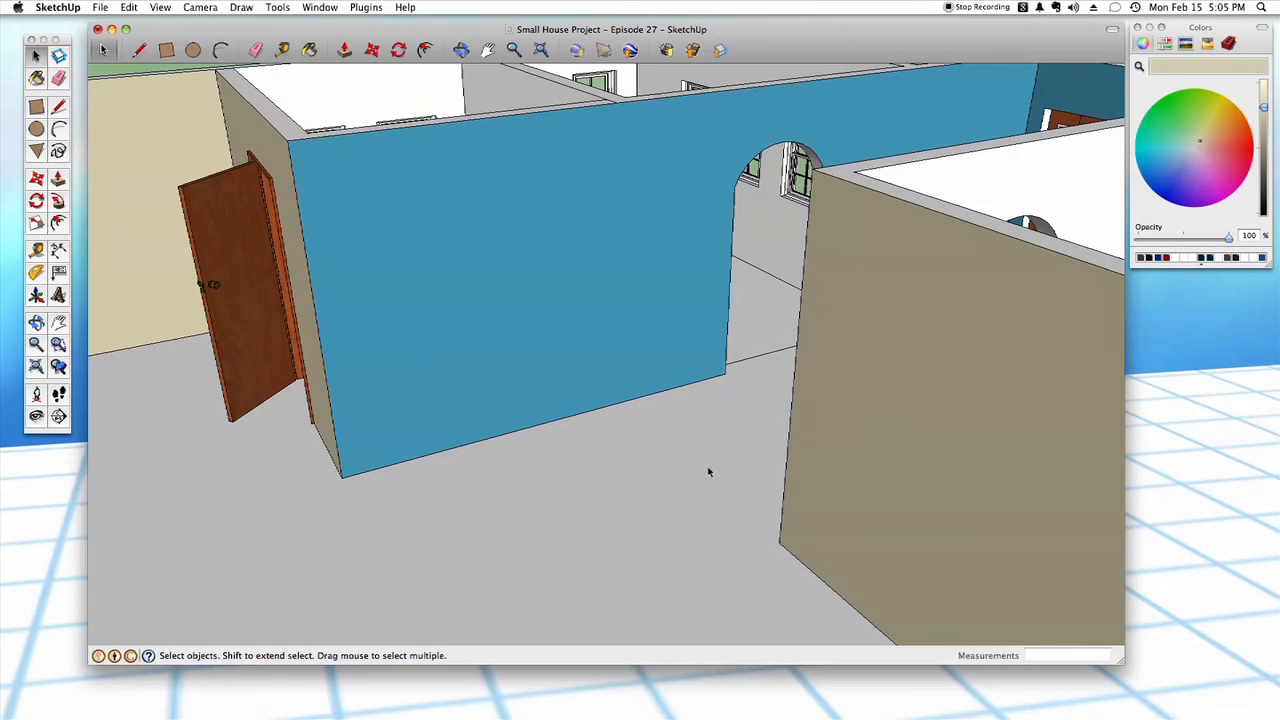
middle_drag(669, 400, 671, 427)
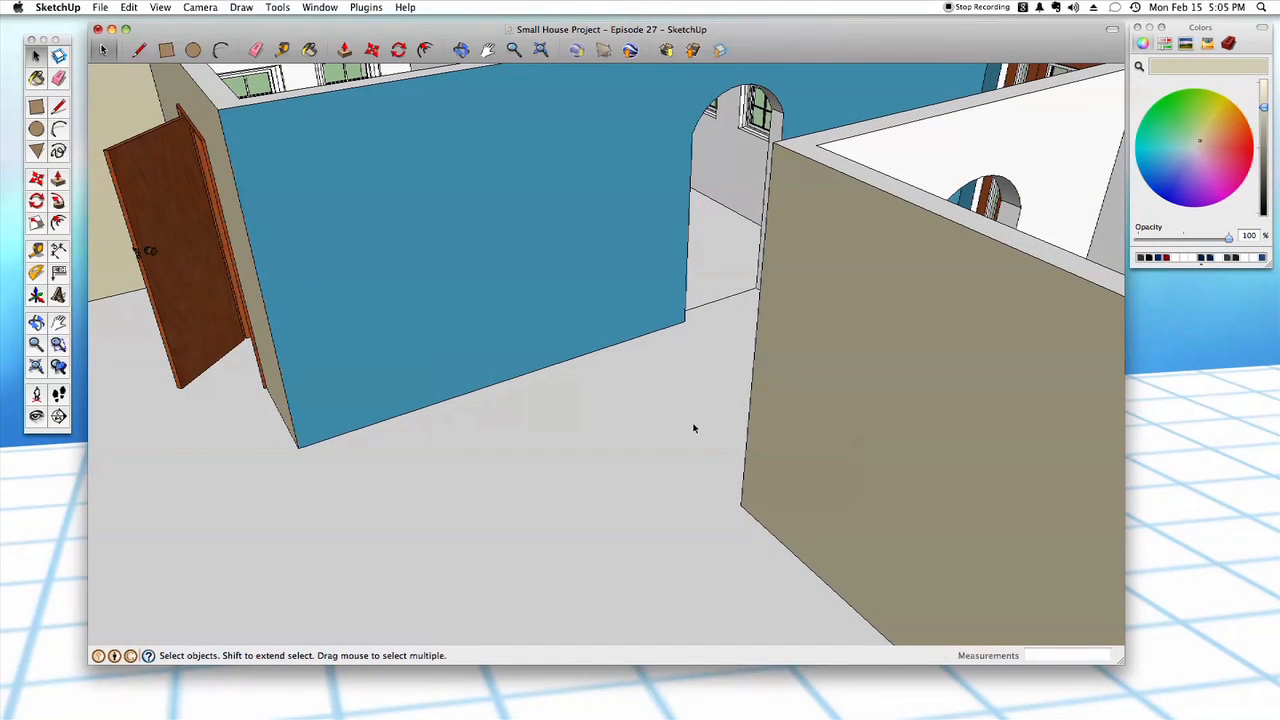
key(t)
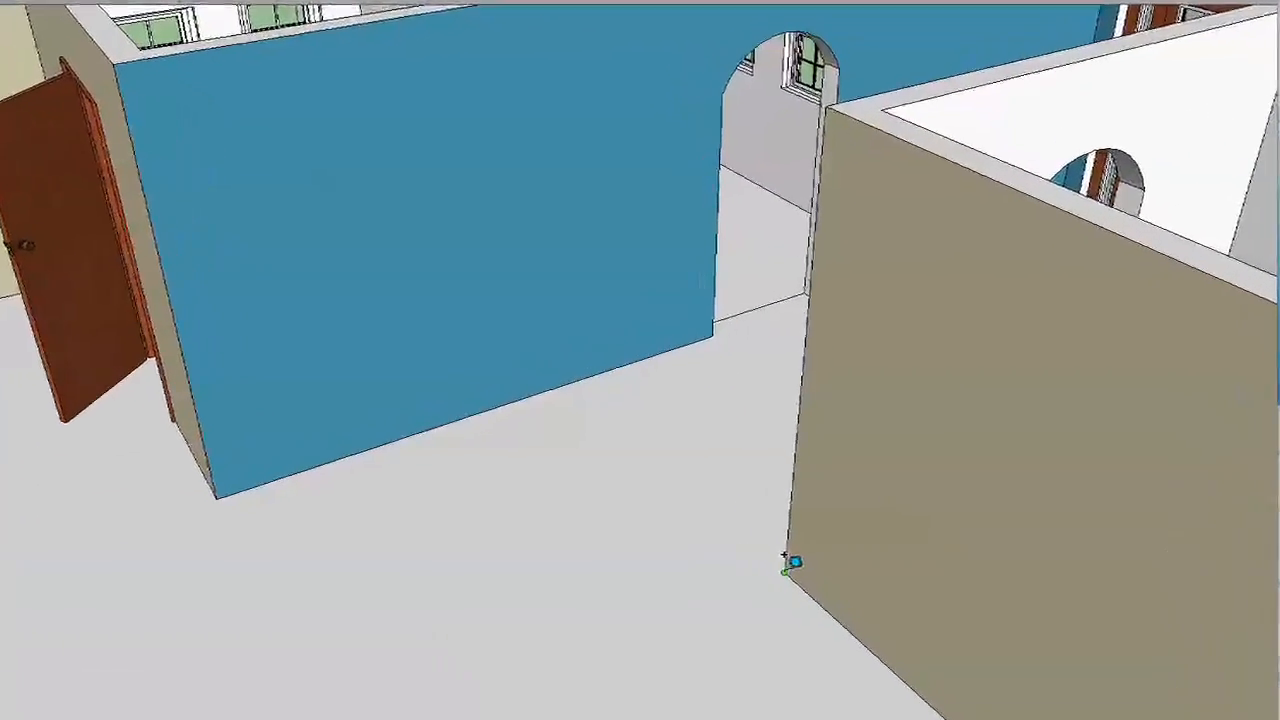
click(741, 505)
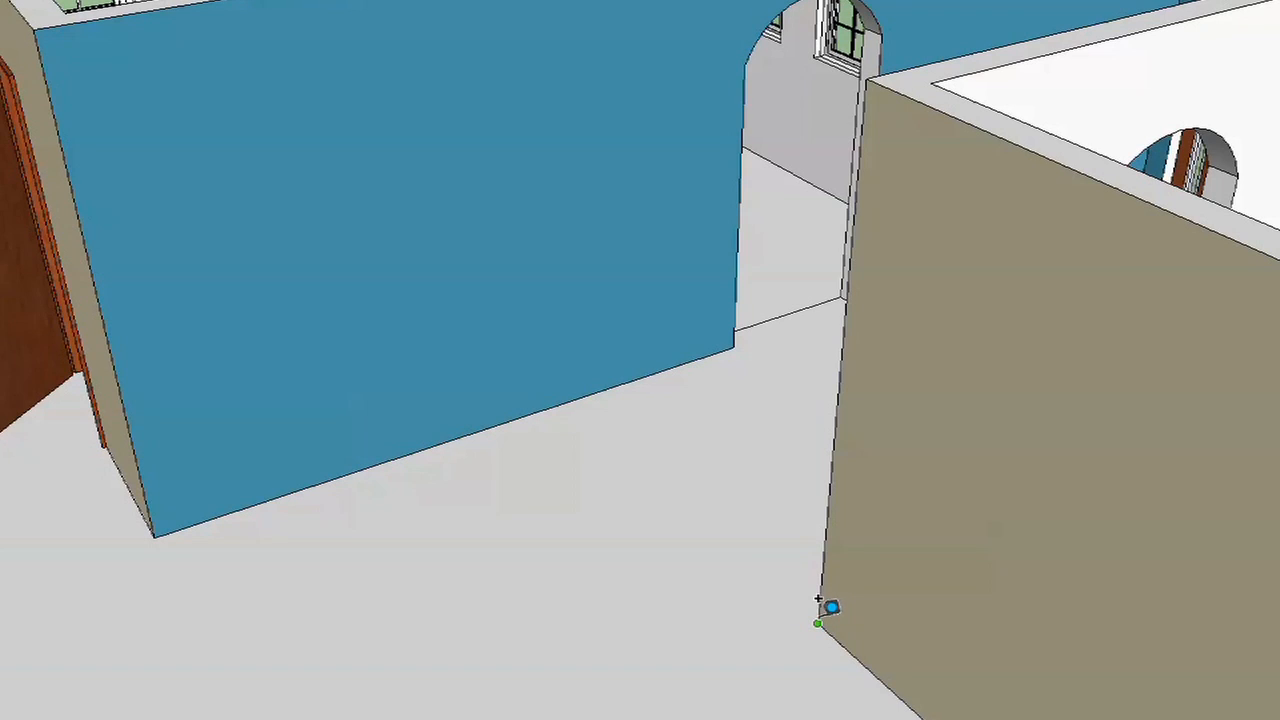
click(573, 398)
- Split the blue wall with a vertical line at the guide and paint the section nearest the open door beige
scroll(578, 365, down, 5)
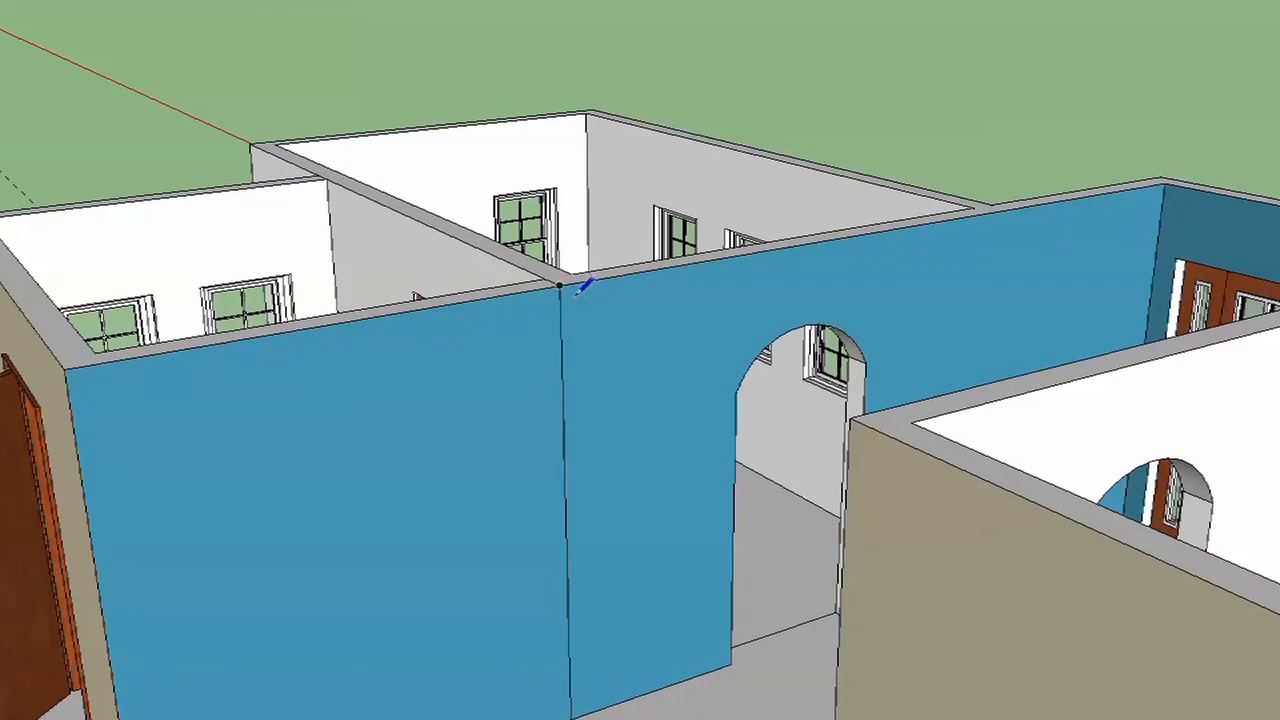
scroll(600, 330, down, 3)
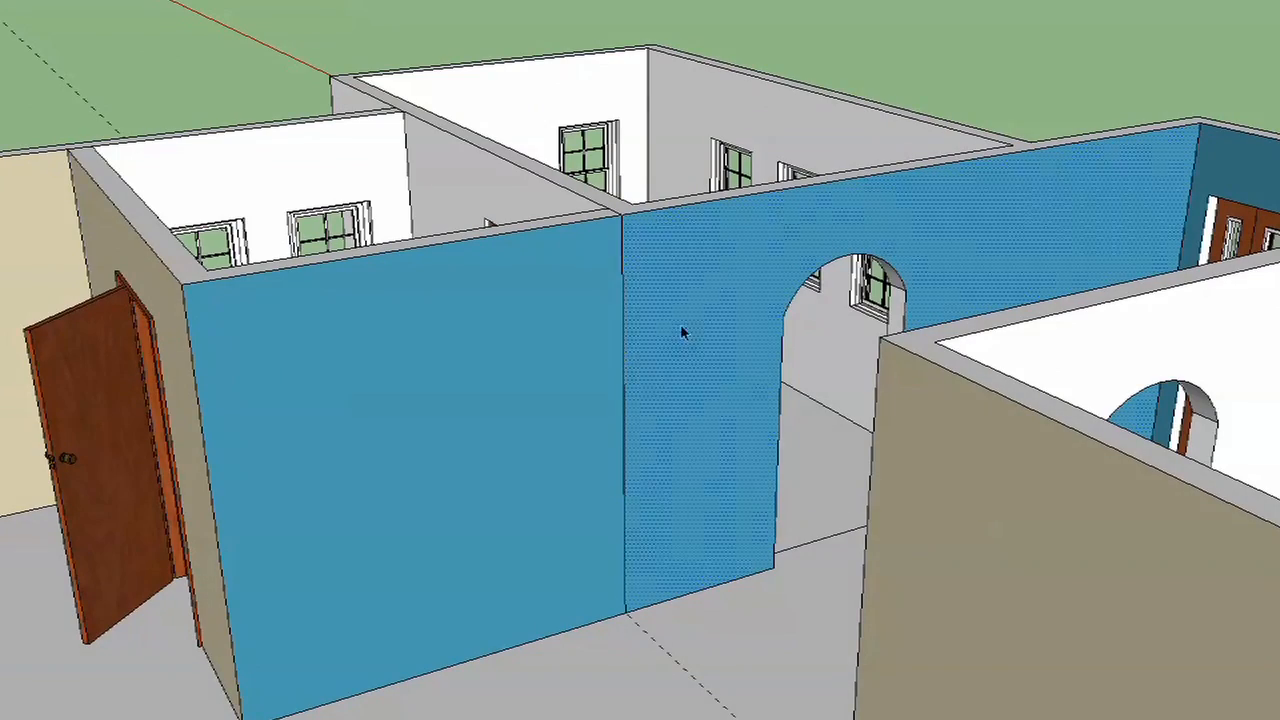
click(559, 343)
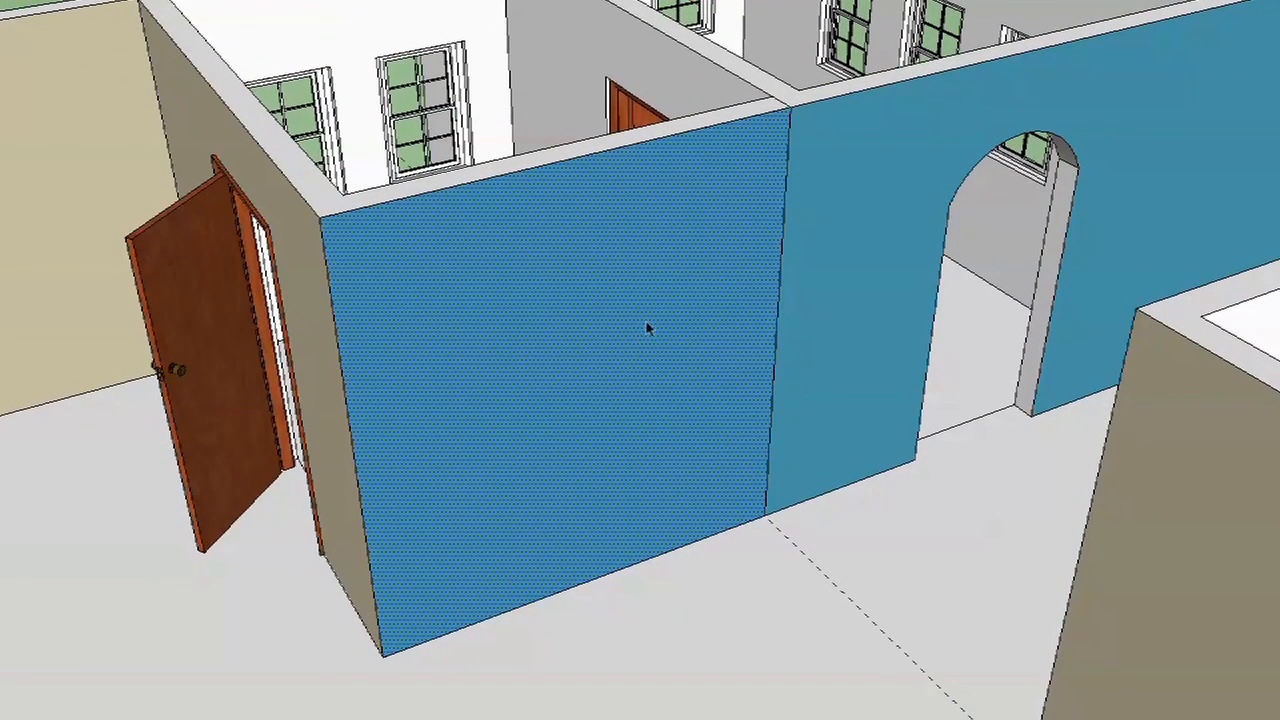
click(657, 232)
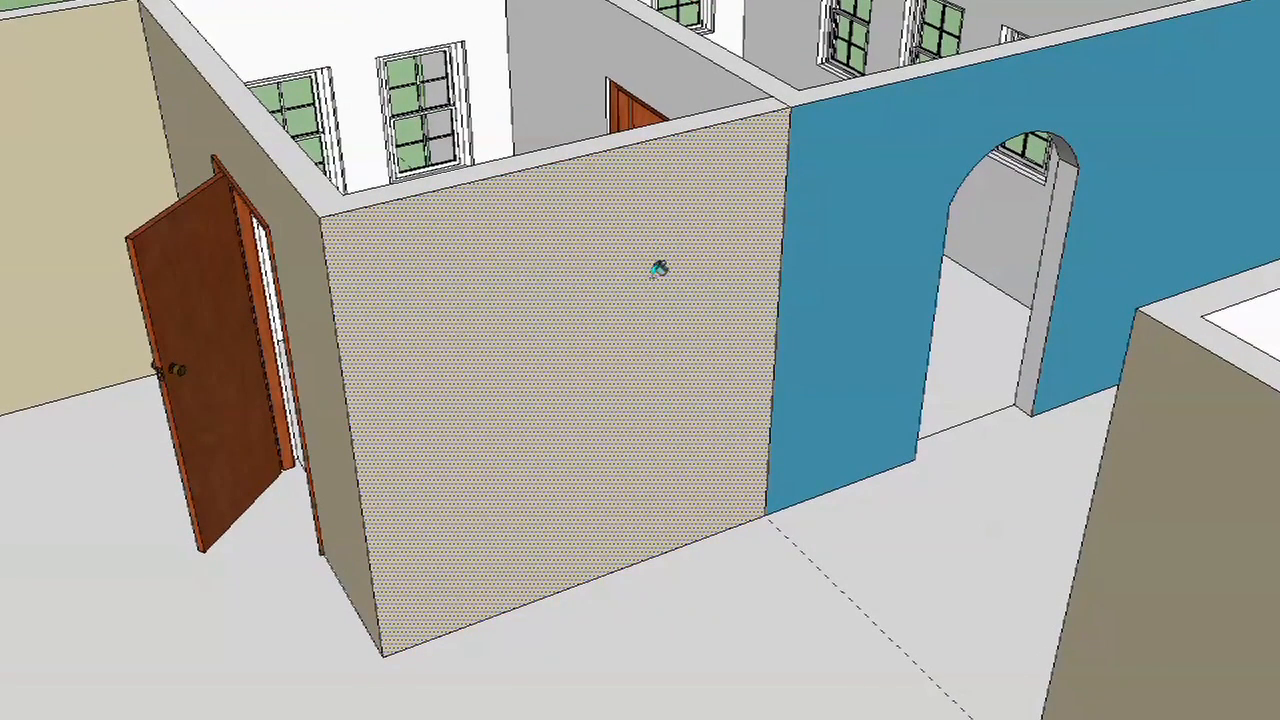
- Pick the first brown plank texture from the Wood materials and paint the main room's floor with it
click(1151, 13)
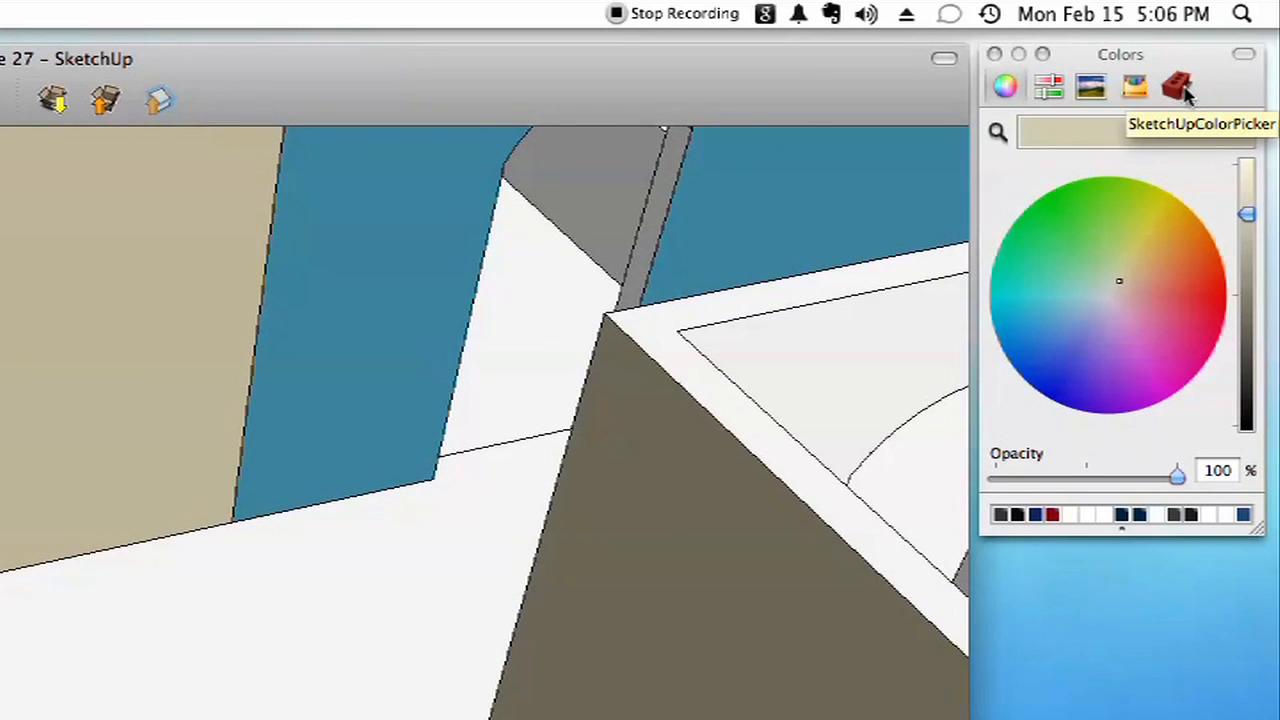
click(1180, 88)
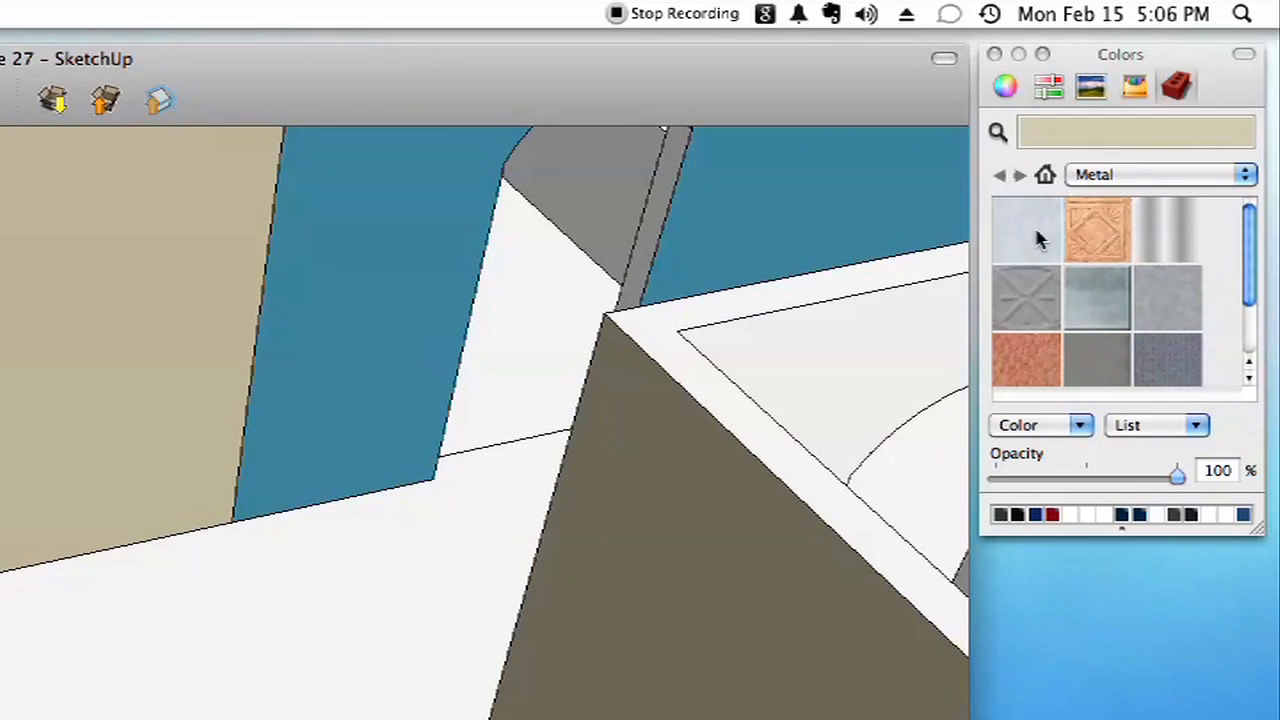
drag(1250, 255, 1175, 220)
click(1200, 181)
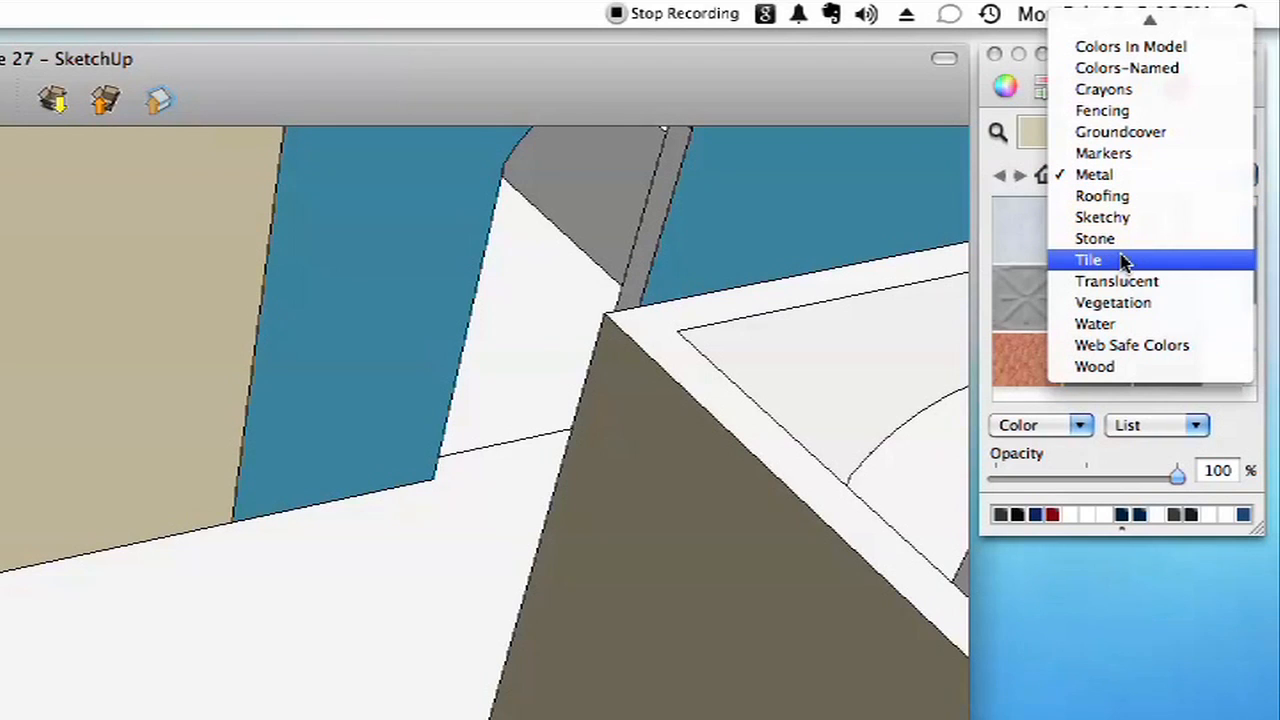
click(1120, 369)
drag(1252, 290, 1233, 253)
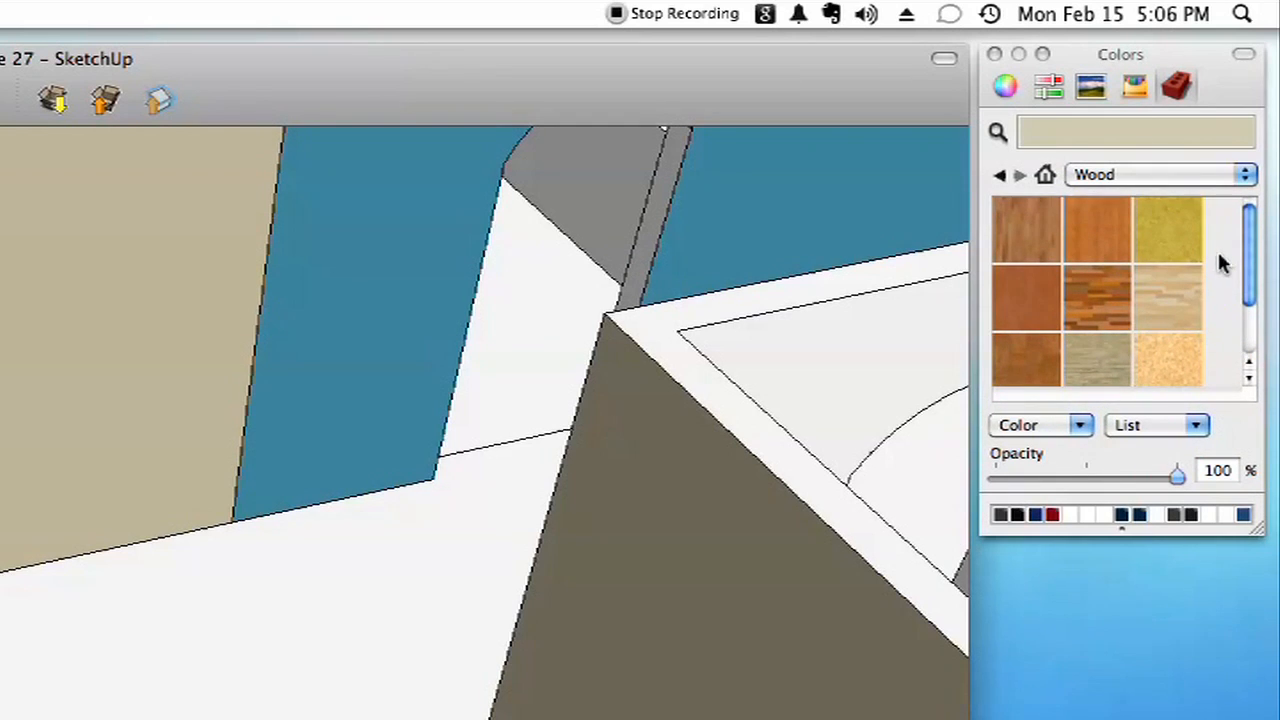
click(1036, 236)
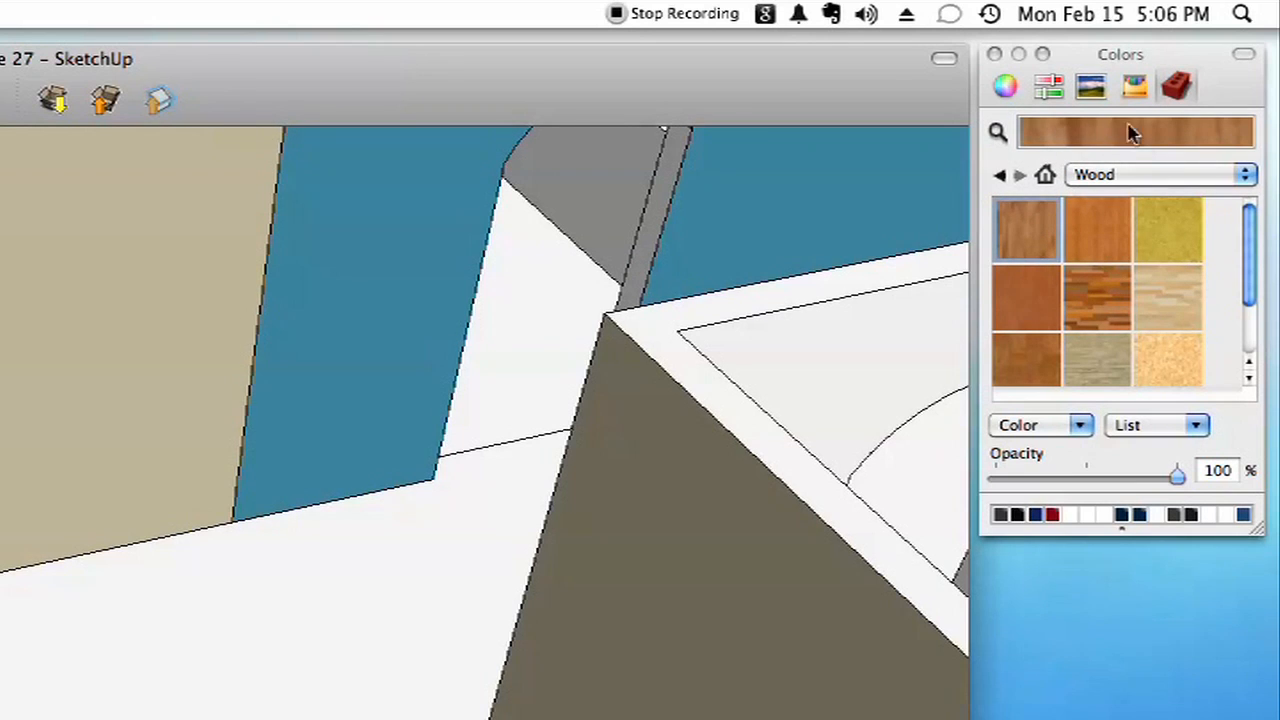
scroll(156, 645, down, 5)
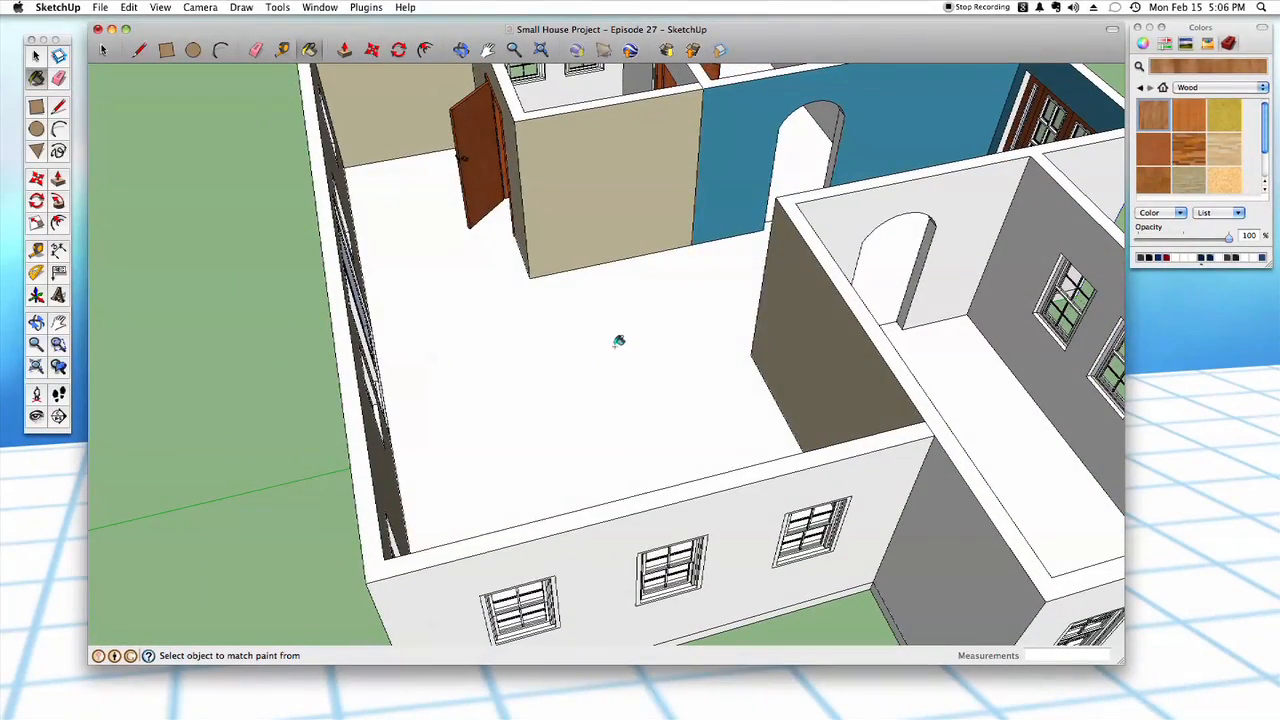
click(619, 341)
- Split the wood floor with a line between the two wall corners at the entry hall and check each floor face
middle_drag(685, 475, 689, 468)
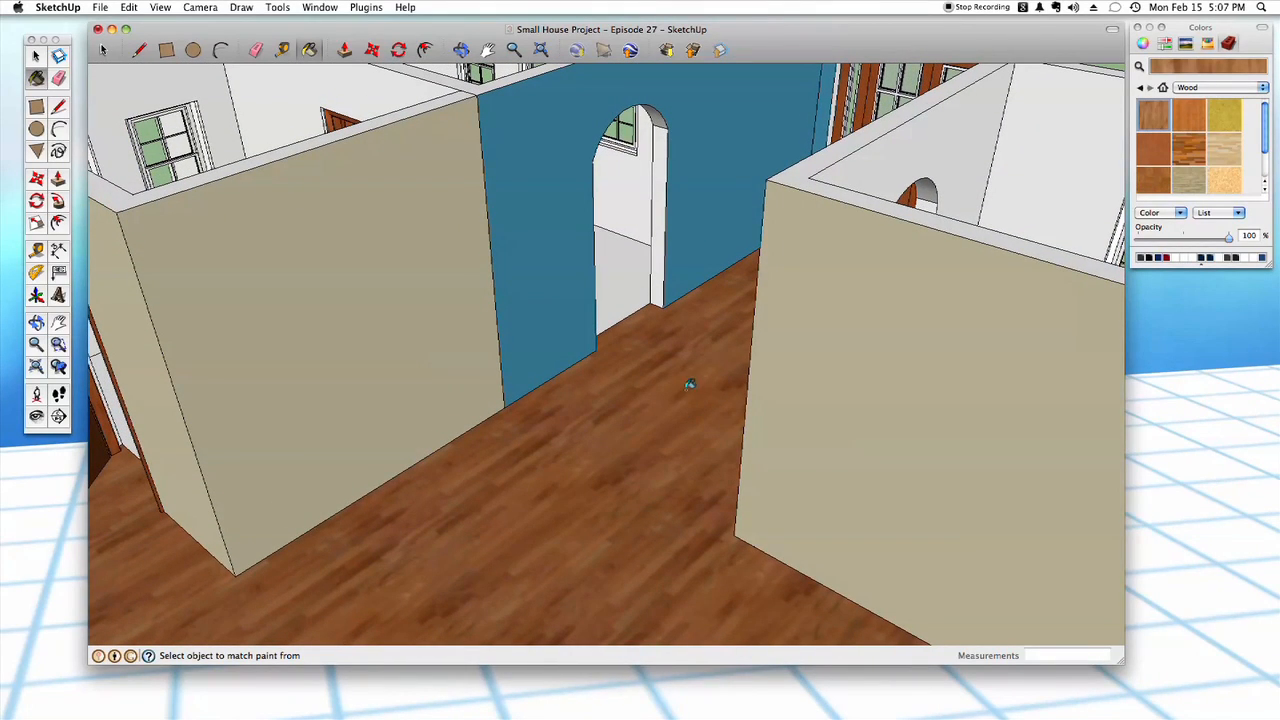
key(l)
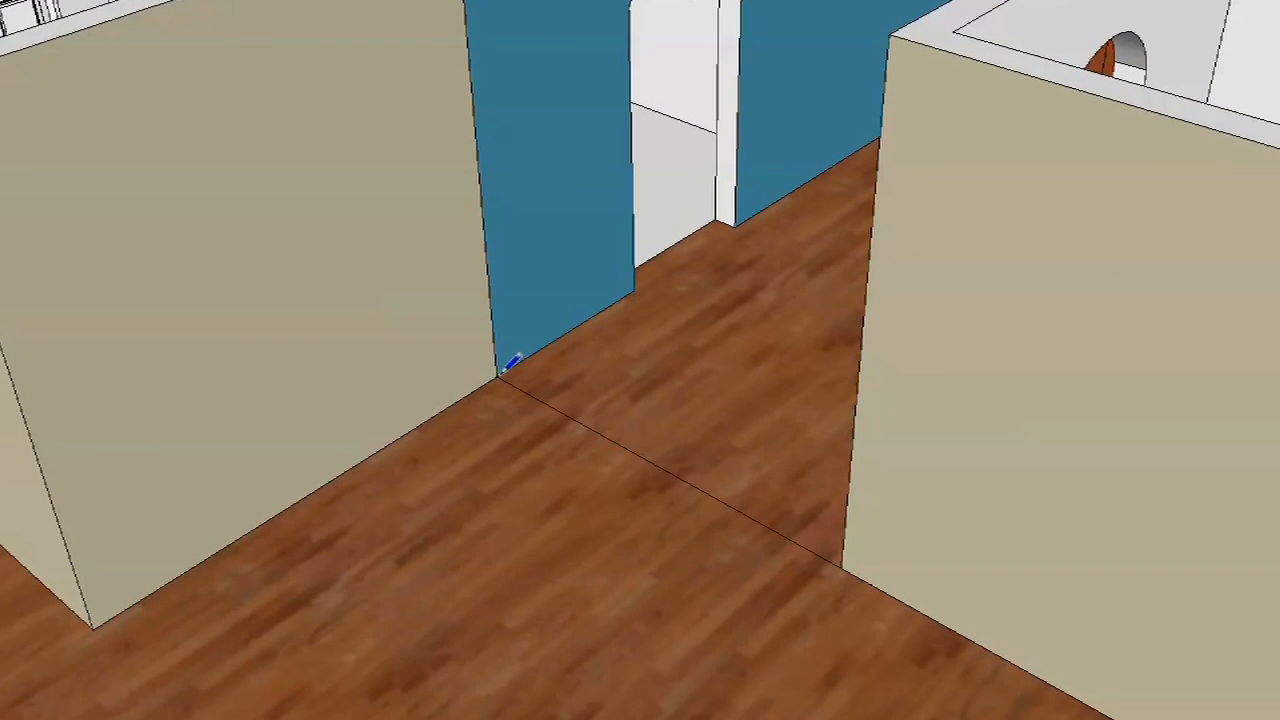
click(646, 369)
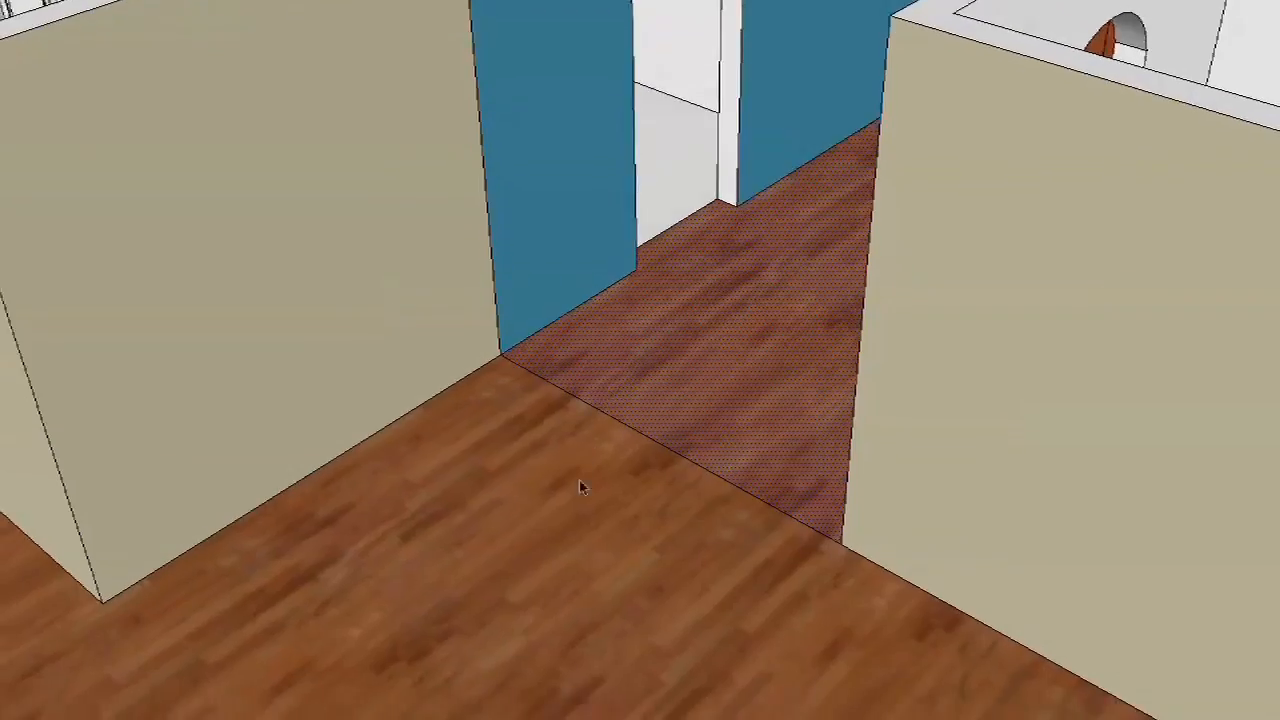
click(581, 482)
click(743, 230)
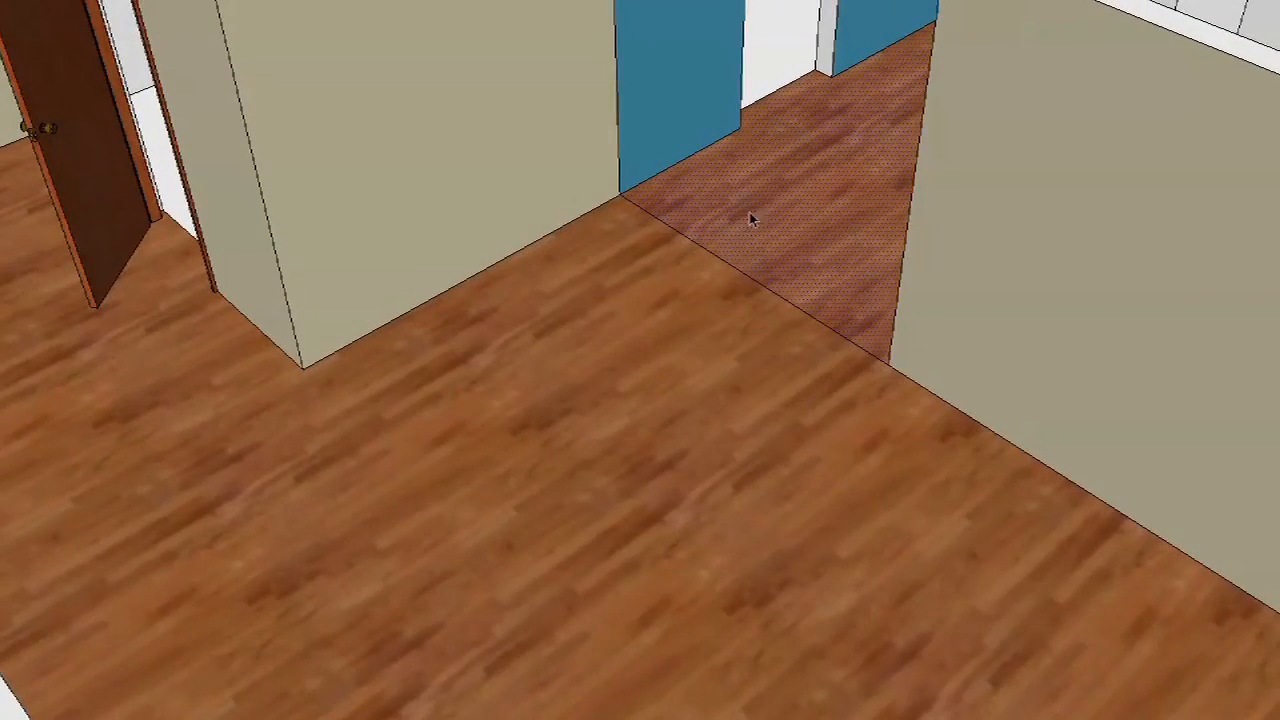
click(776, 259)
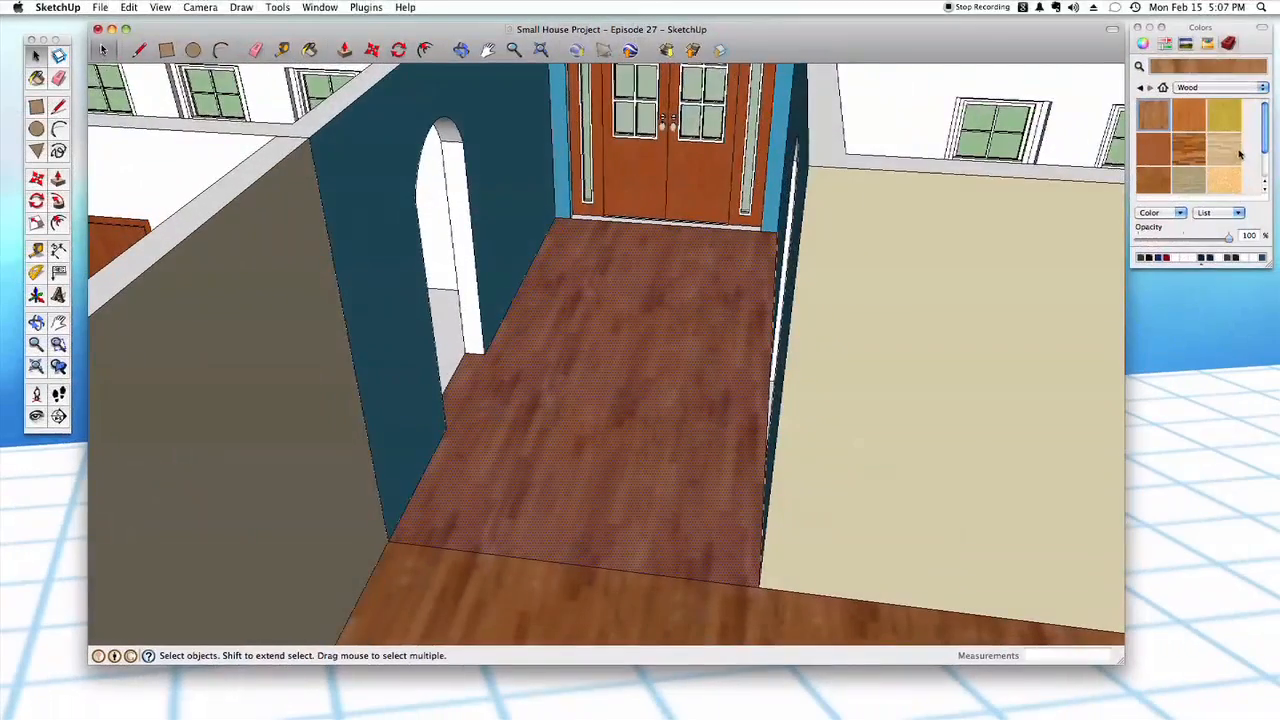
- Paint the entry hall floor with the light plank texture from the Wood materials and deselect it
click(1231, 150)
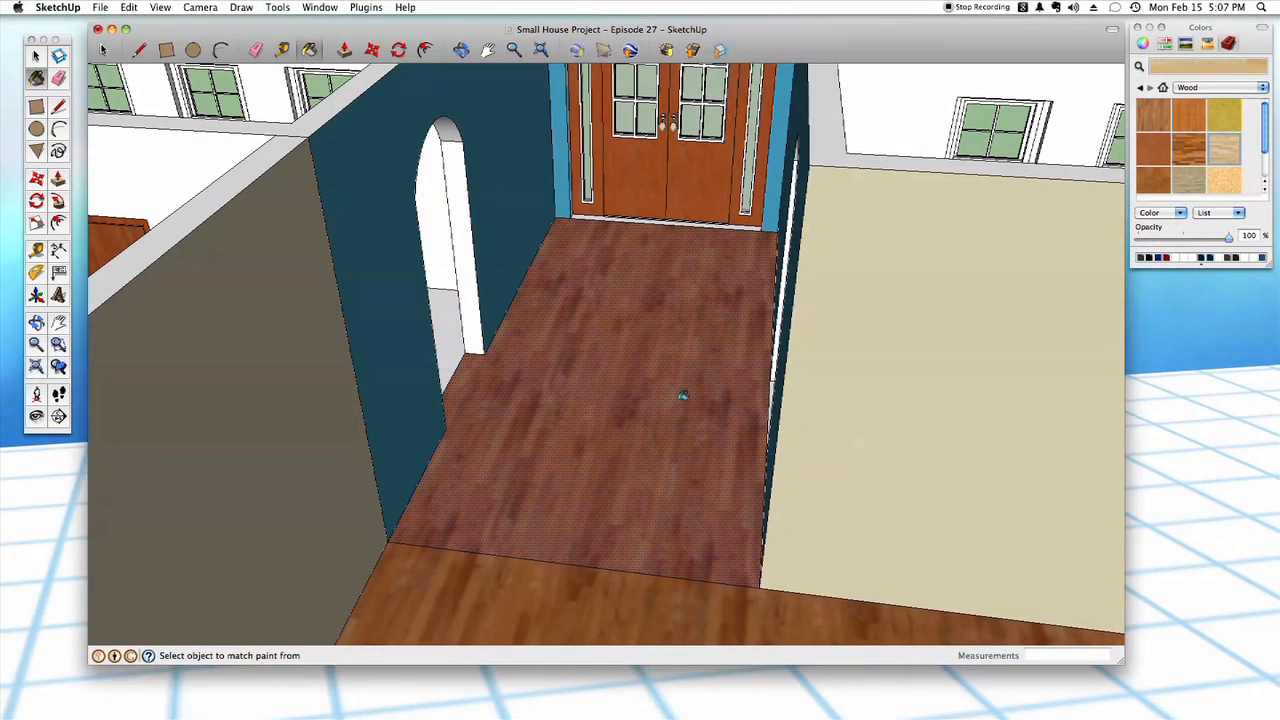
click(683, 393)
key(space)
middle_drag(849, 151, 867, 92)
click(867, 127)
scroll(690, 555, up, 5)
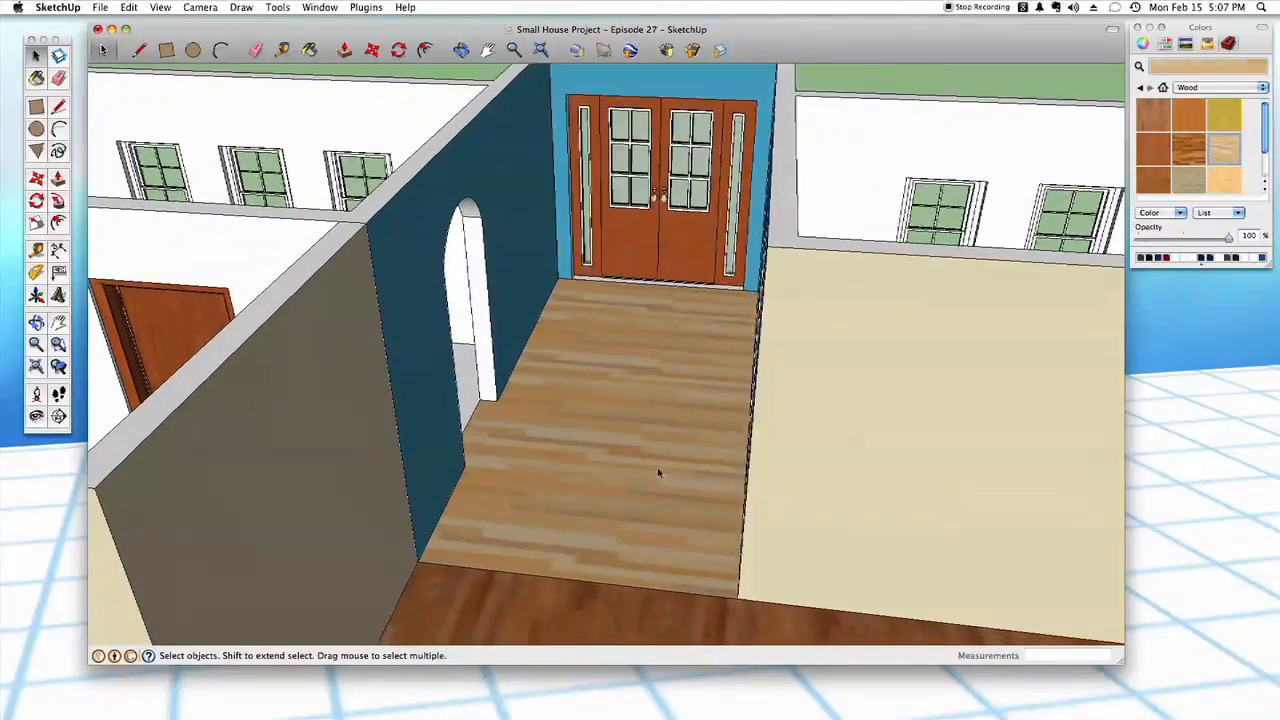
- Try a bright red on the three-window wall of the room beside the entry hall and undo it
middle_drag(697, 565, 808, 412)
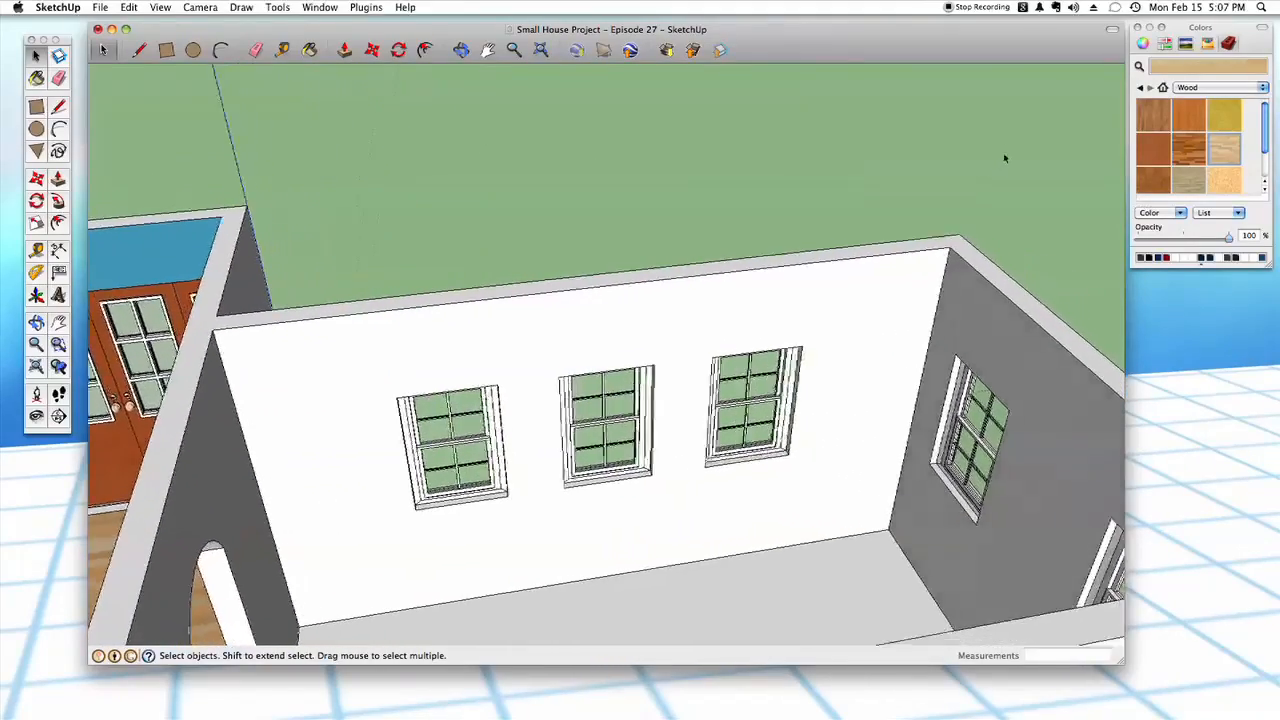
click(1142, 43)
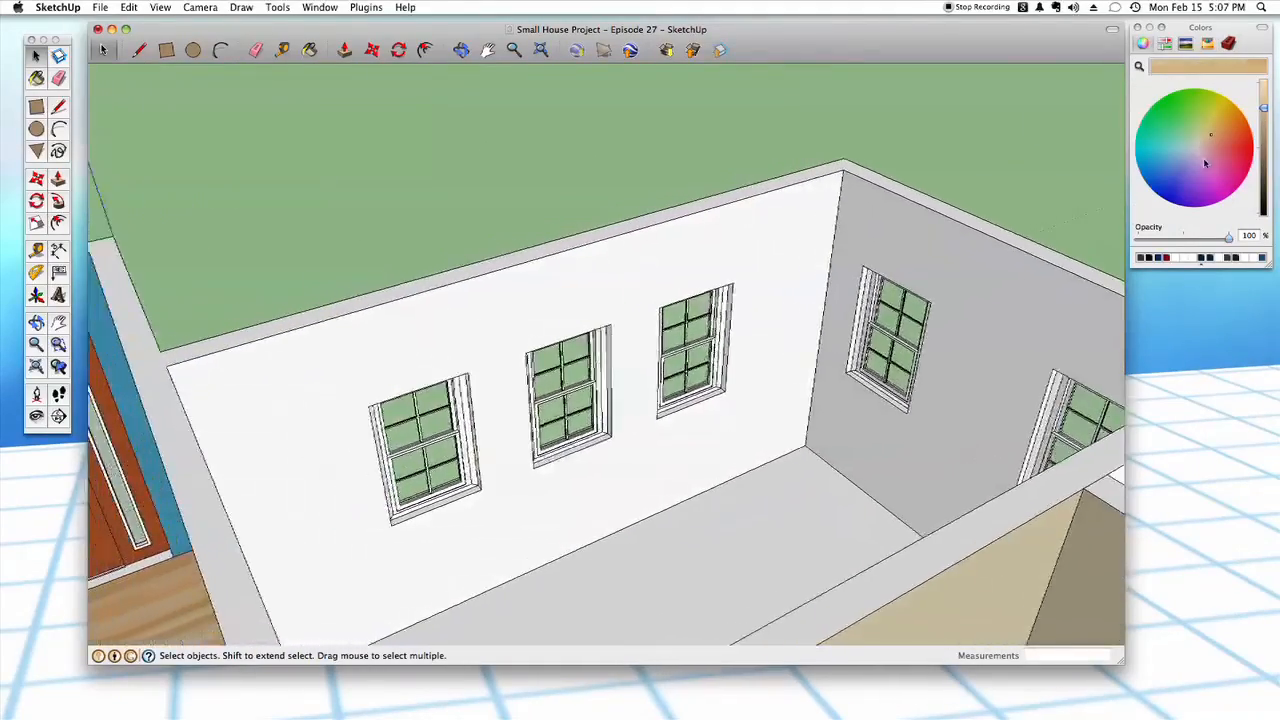
drag(1238, 152, 1246, 150)
drag(1263, 106, 1263, 130)
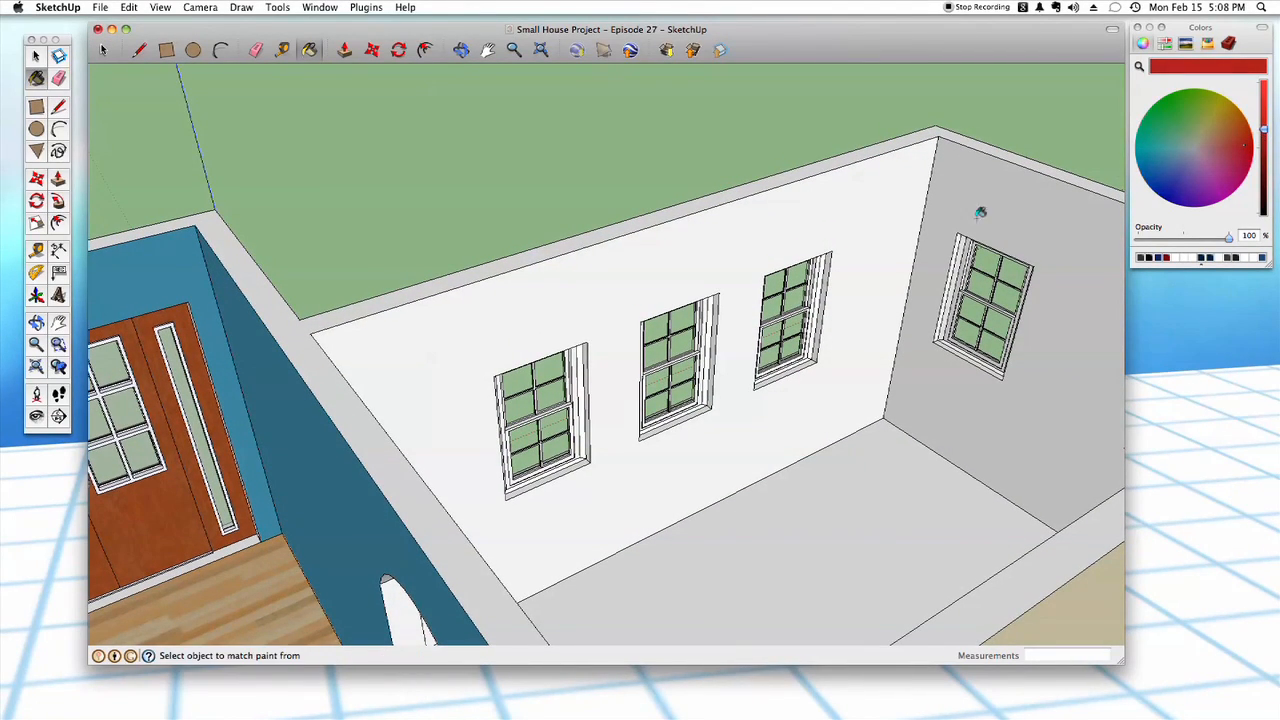
click(863, 254)
mouse_move(863, 257)
middle_down()
mouse_move(854, 246)
mouse_move(857, 293)
middle_up()
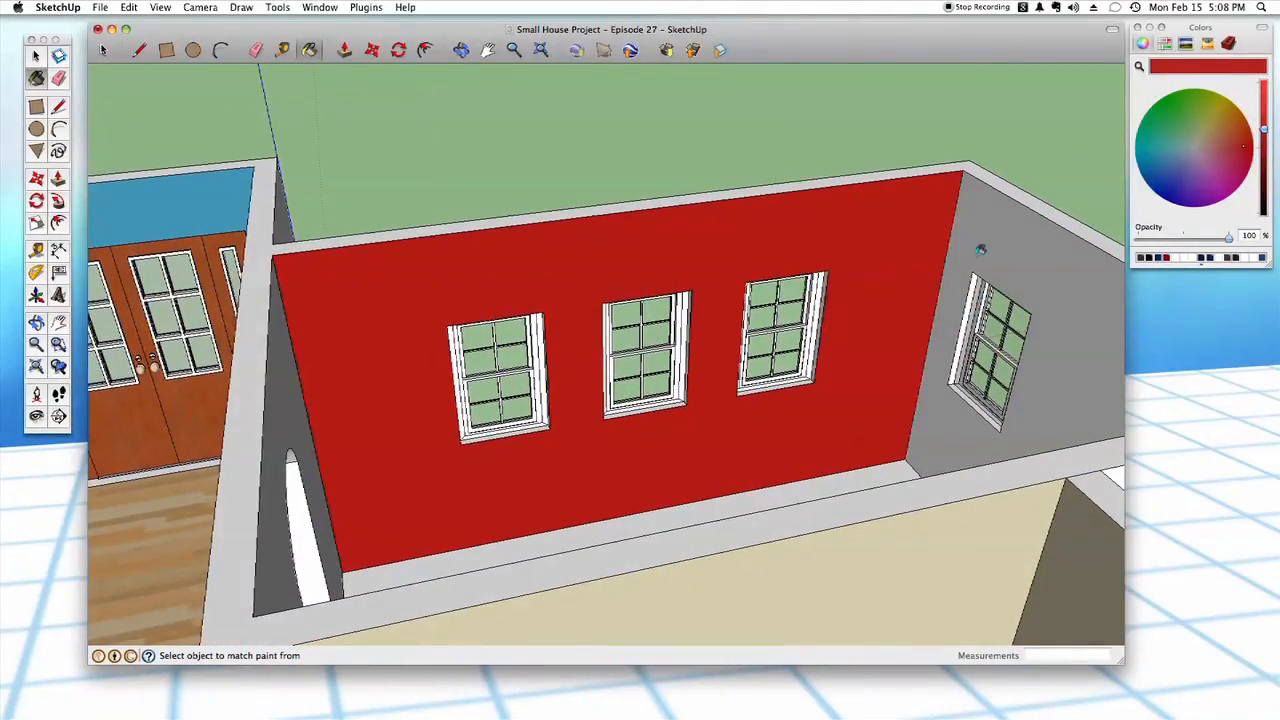
key(super+z)
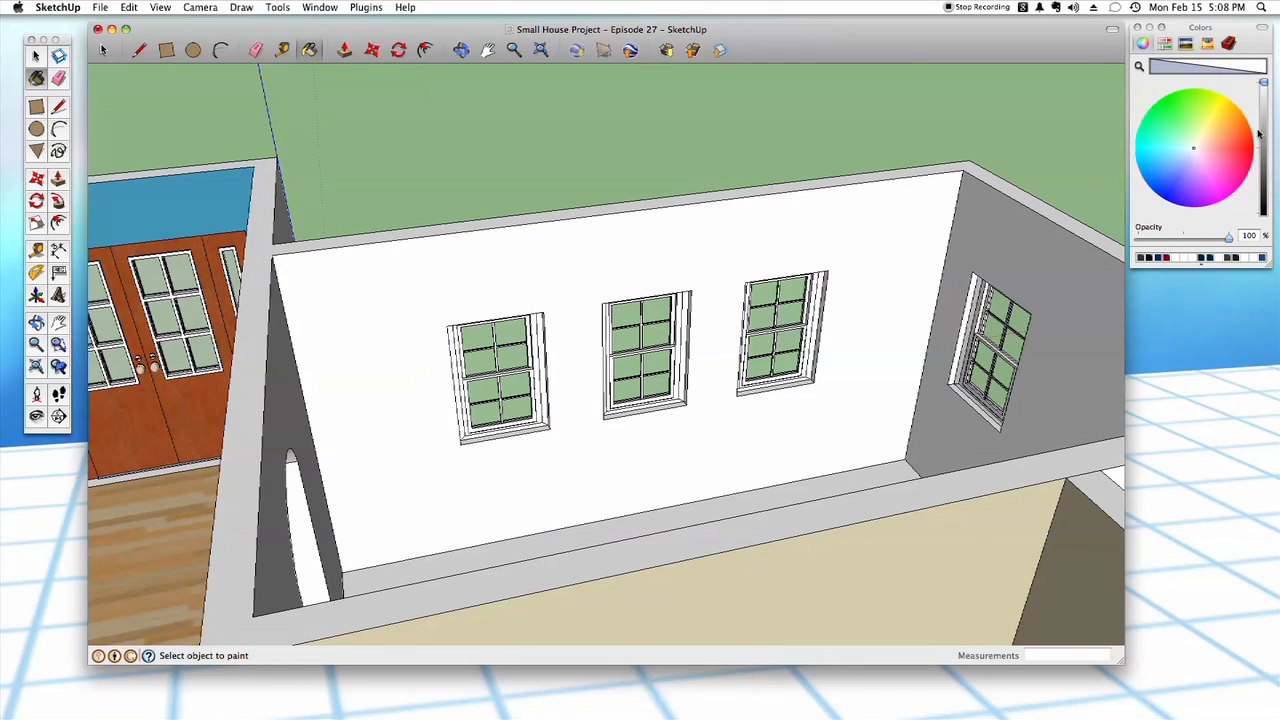
- Mix a darker, slightly muted red and paint the window walls of the room beside the entry hall with it
drag(1238, 149, 1266, 148)
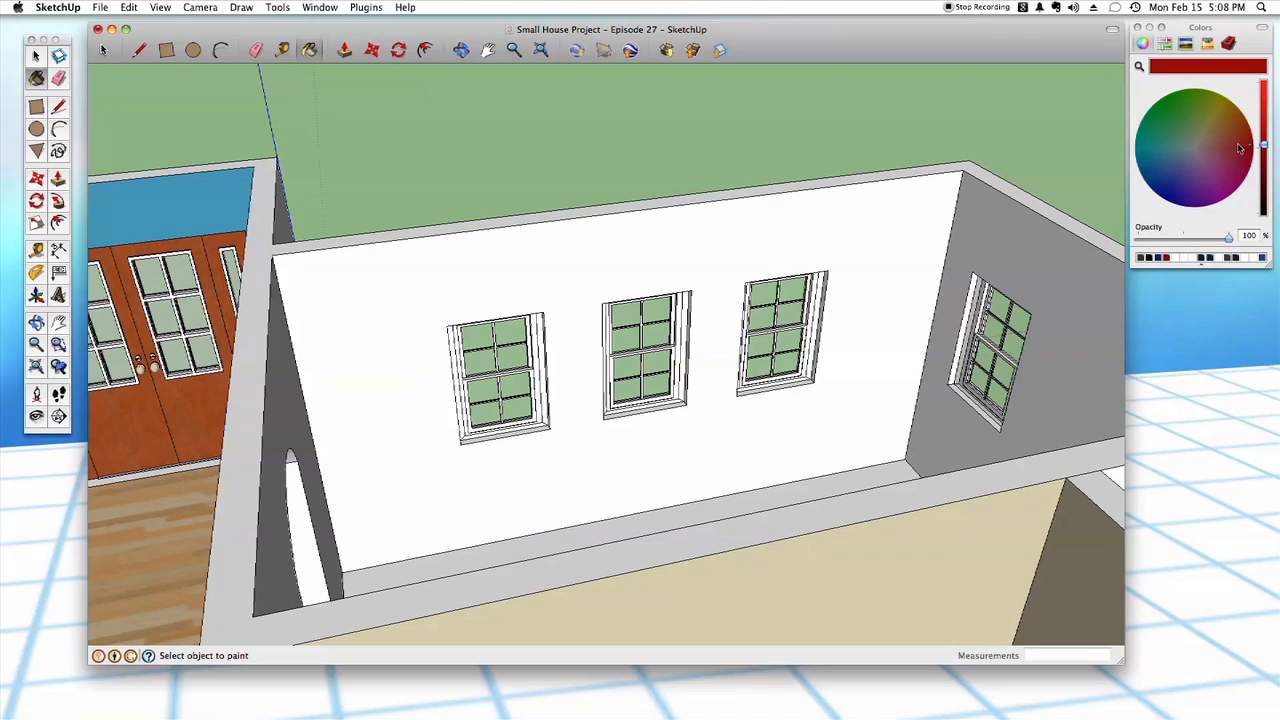
click(1239, 148)
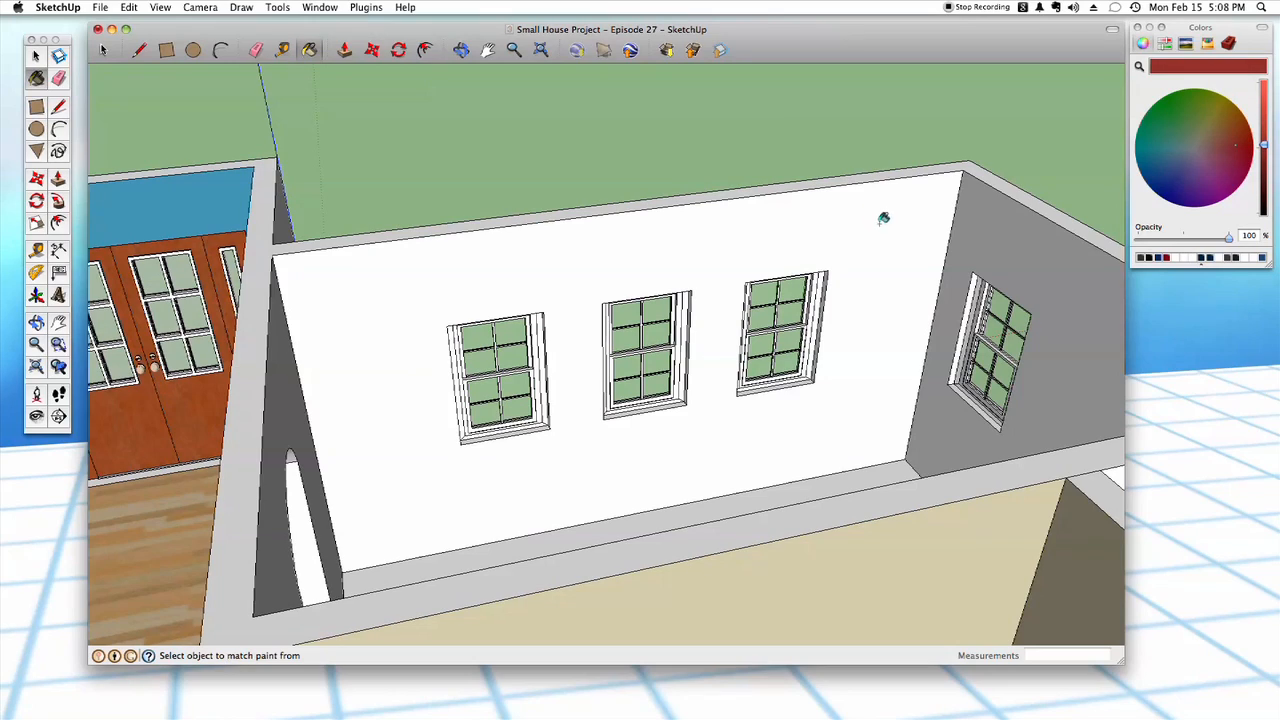
click(885, 225)
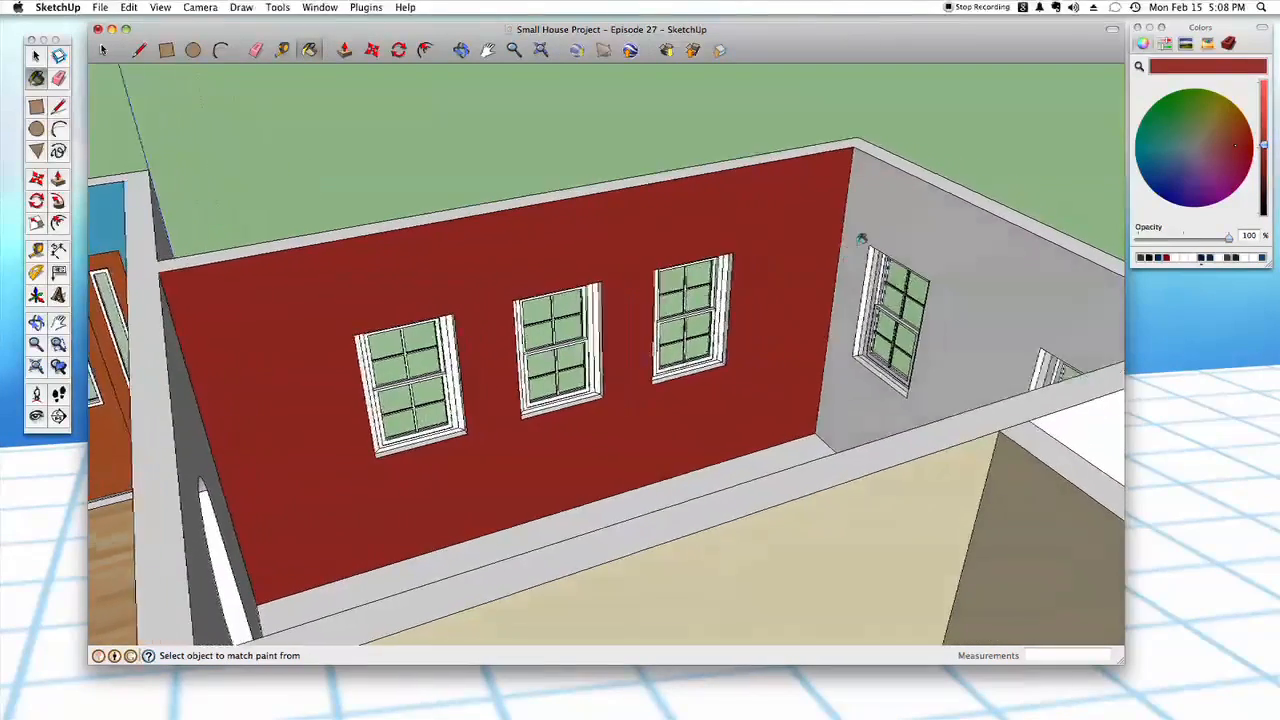
click(866, 222)
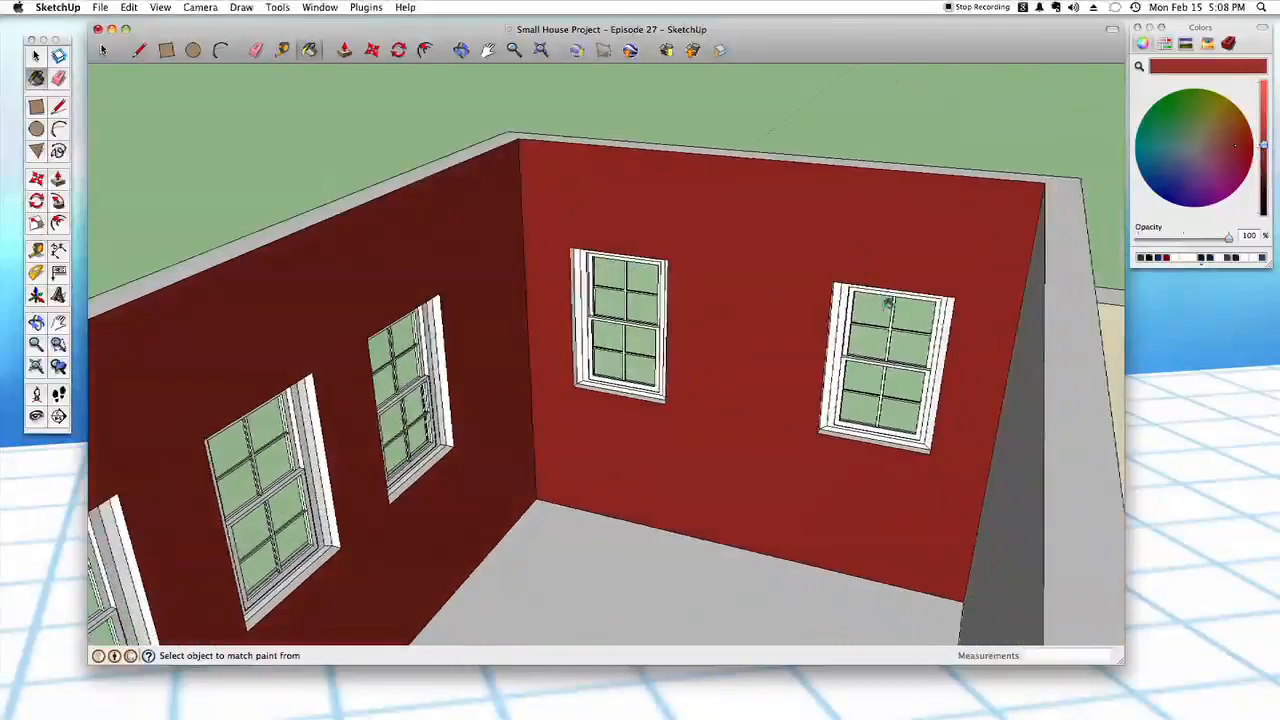
click(899, 338)
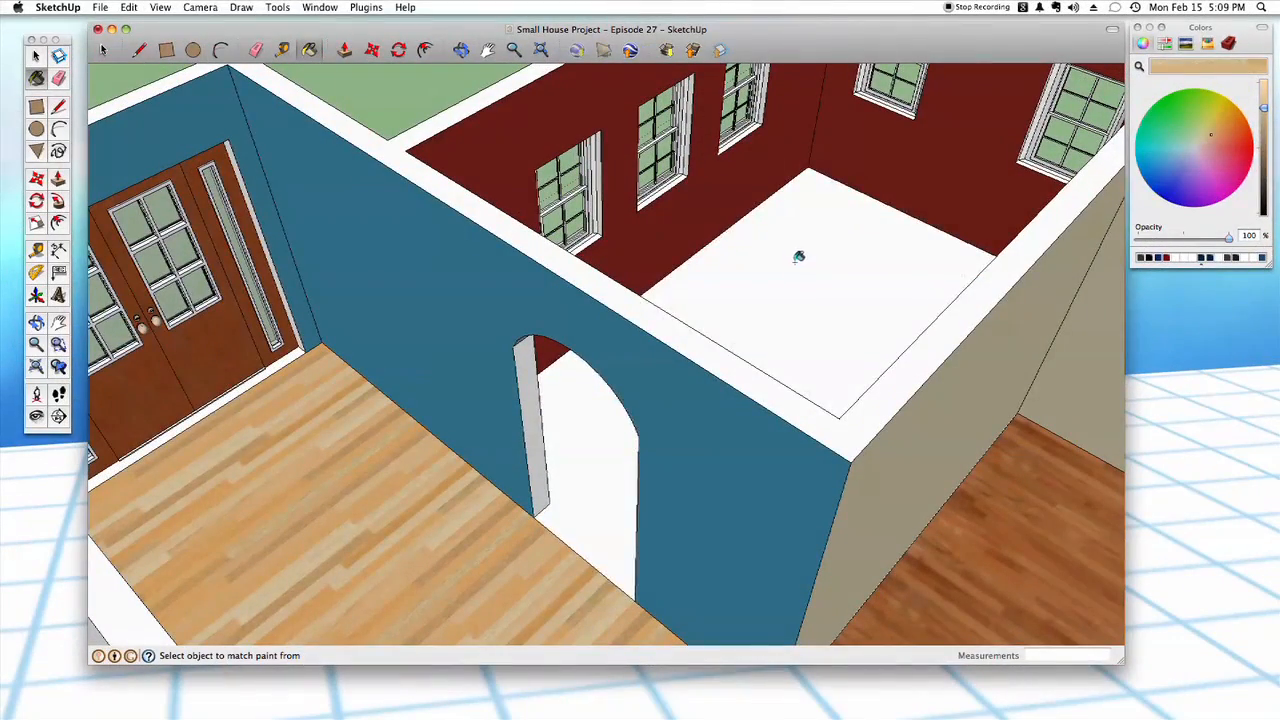
- Paint the red room's floor with the entry hall's light wood and select the hall floor to check its face at the archway
click(797, 254)
scroll(798, 245, down, 3)
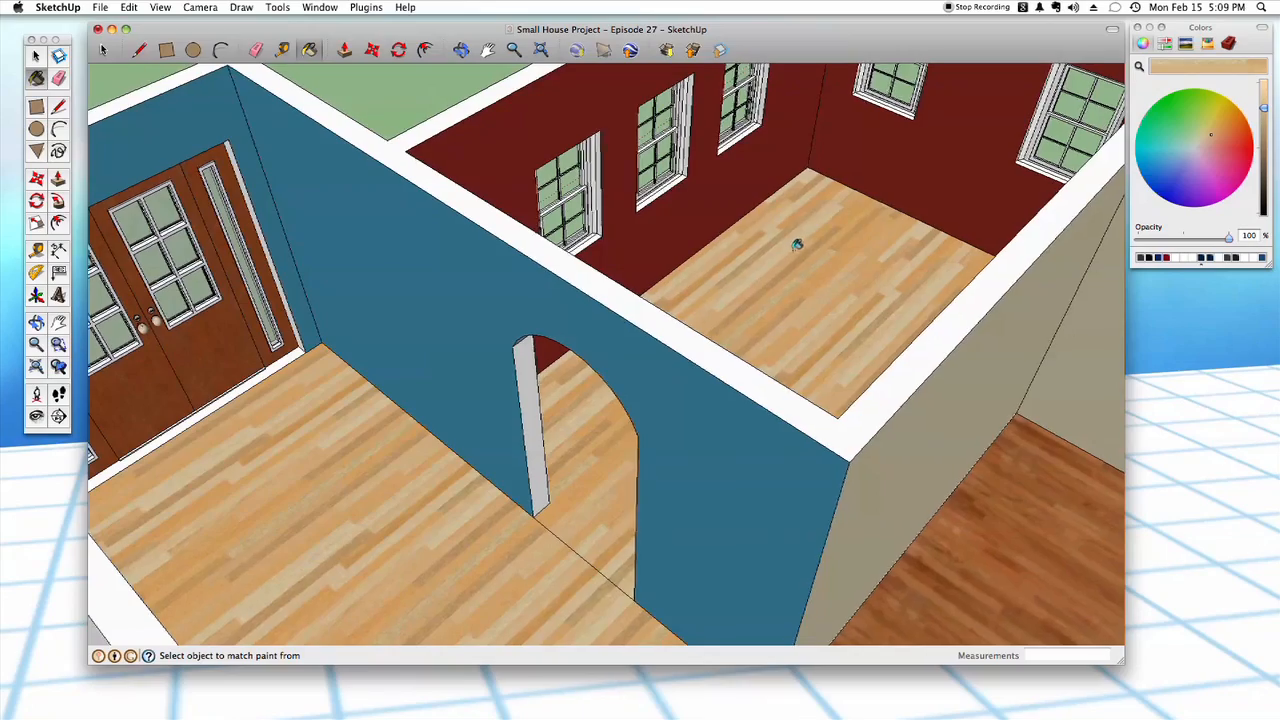
scroll(824, 327, up, 5)
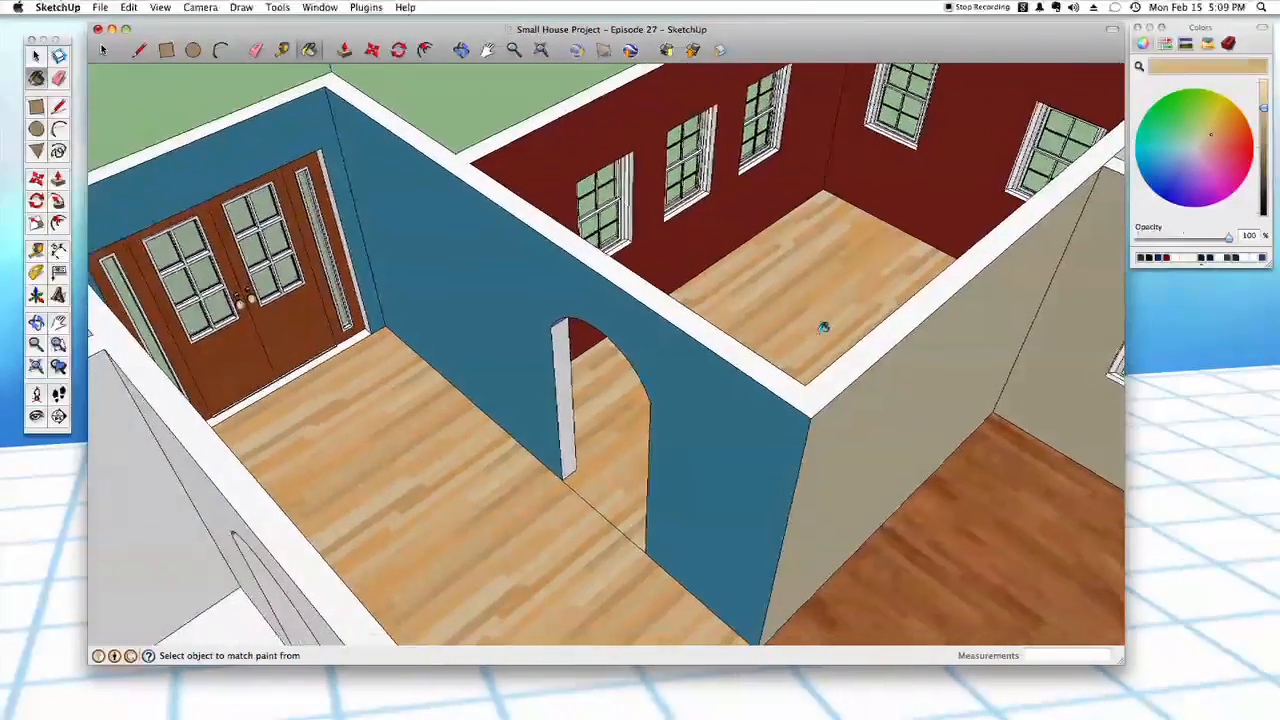
scroll(808, 341, up, 5)
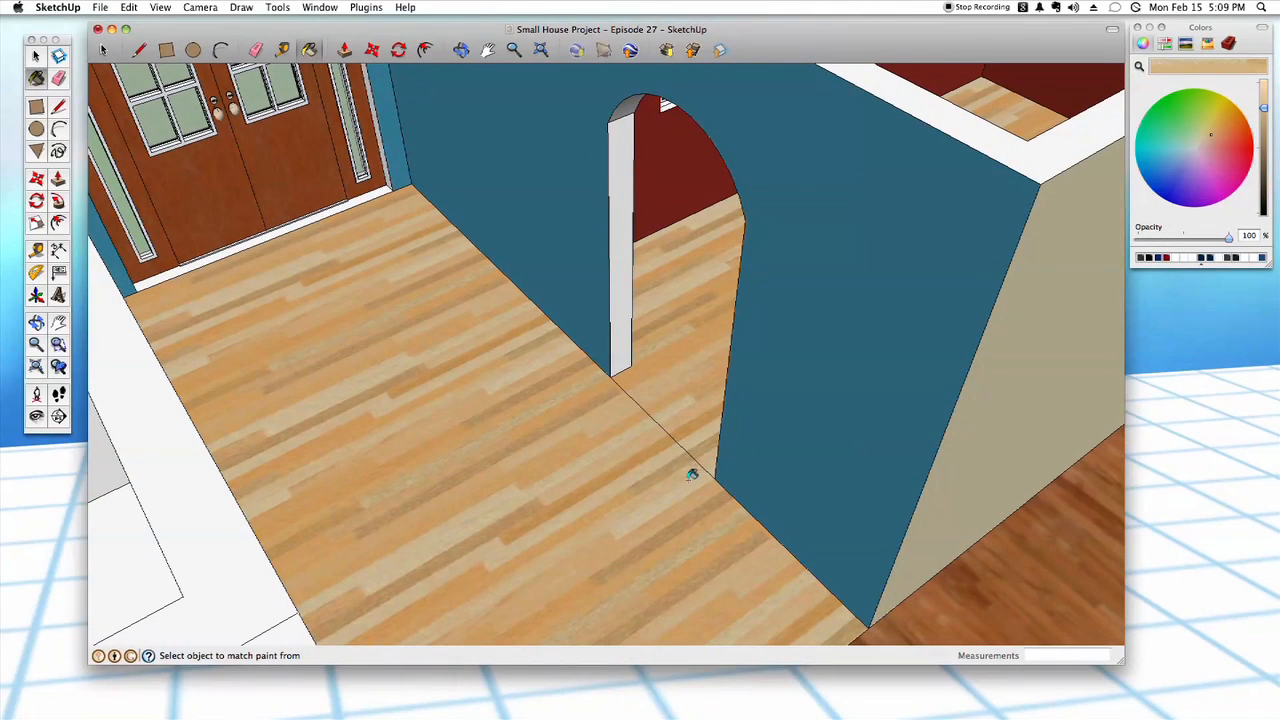
key(space)
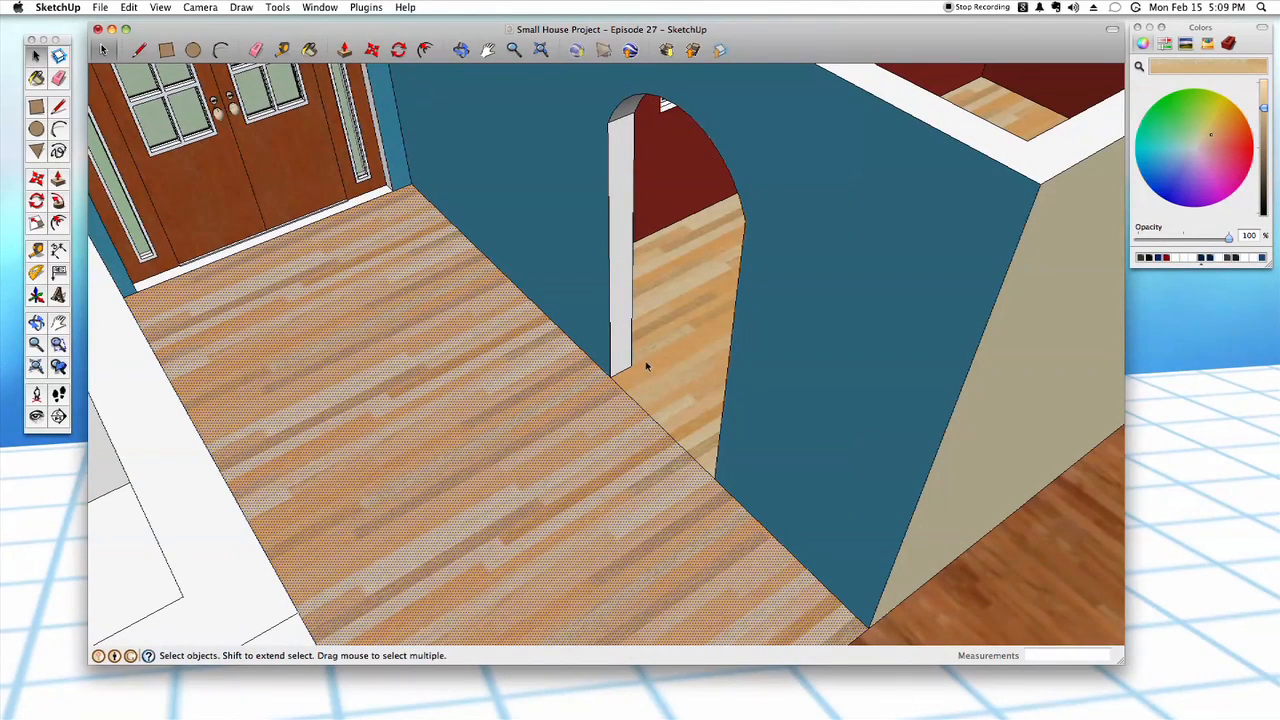
- Check the red room's floor face and delete the edge separating it from the entry hall floor across the archway
click(666, 381)
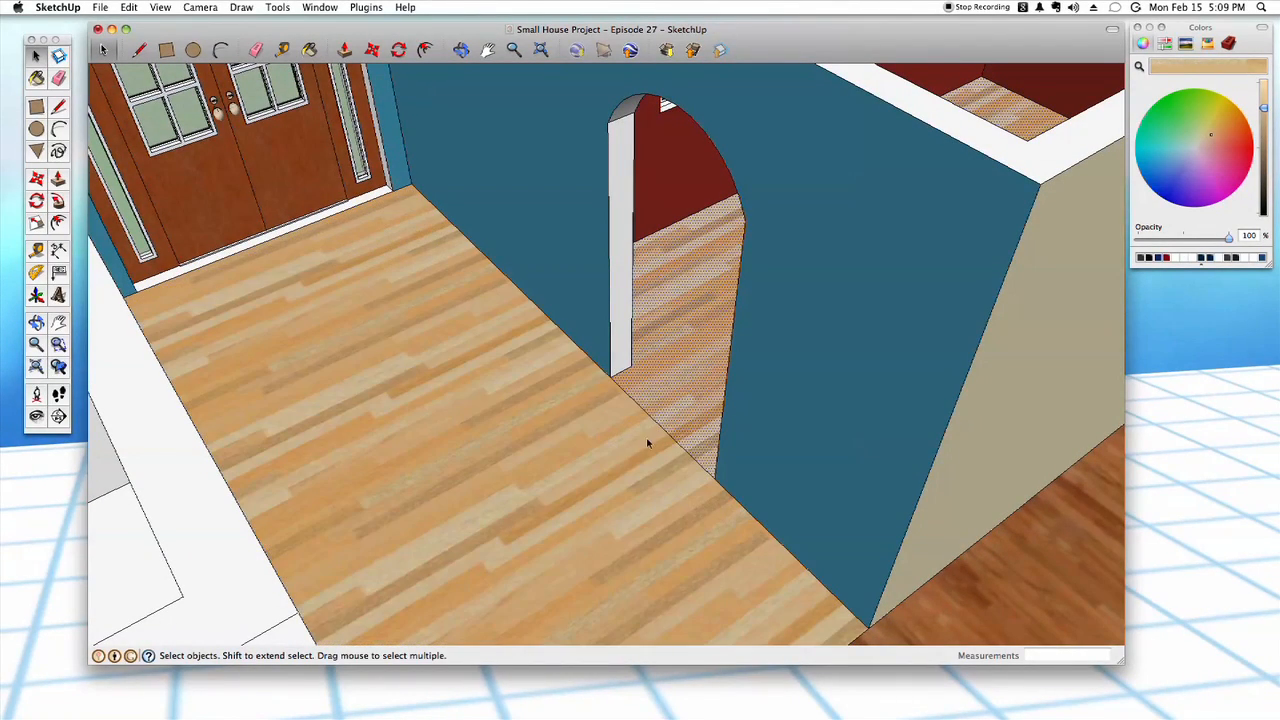
scroll(806, 189, down, 5)
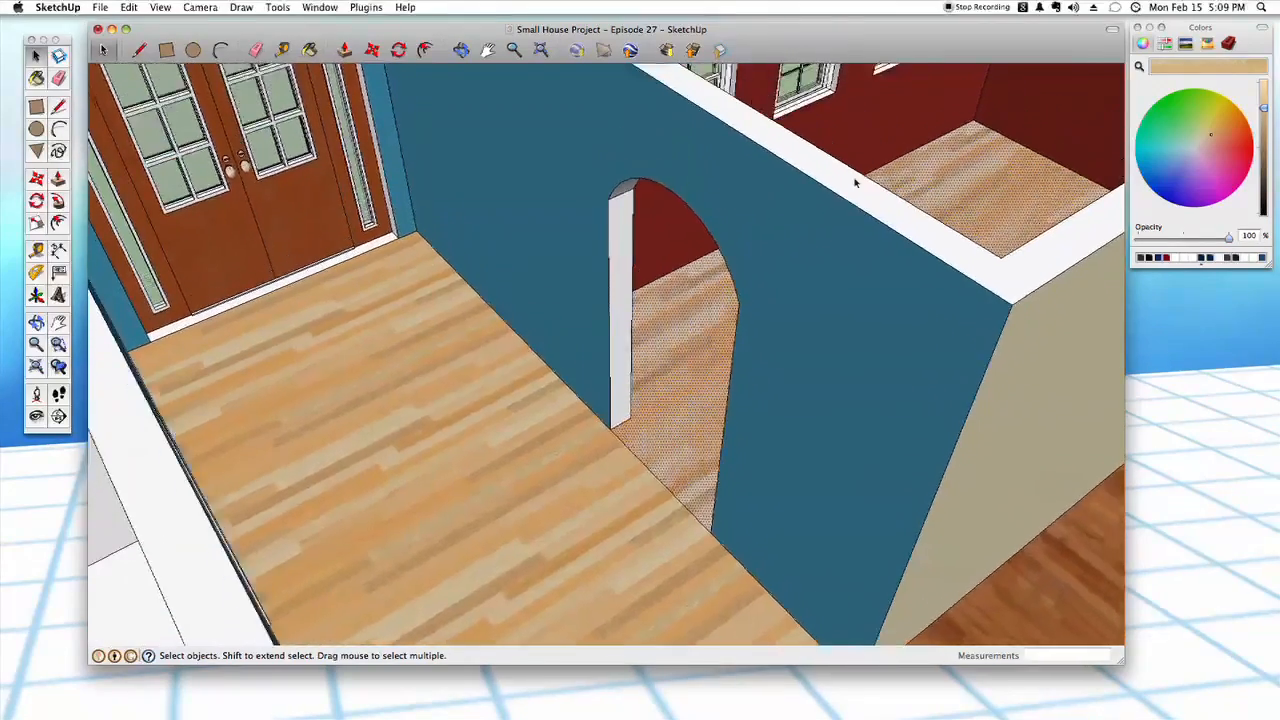
click(157, 118)
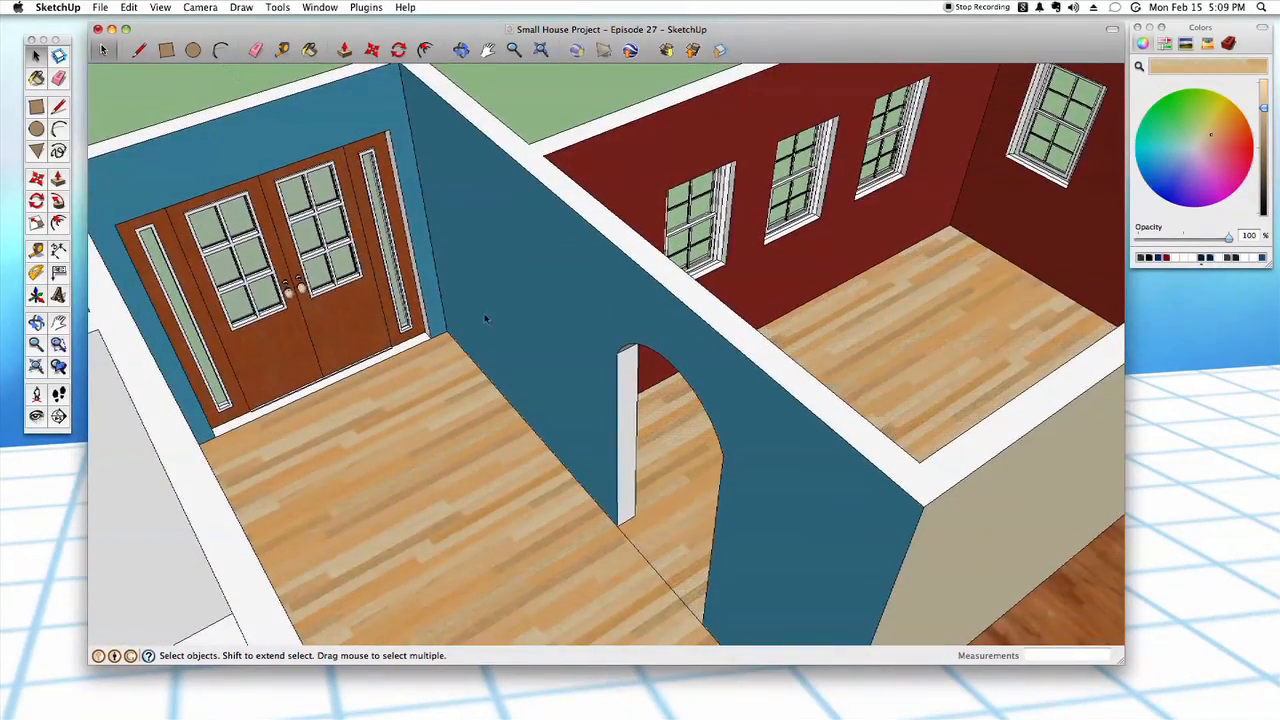
scroll(684, 506, down, 1)
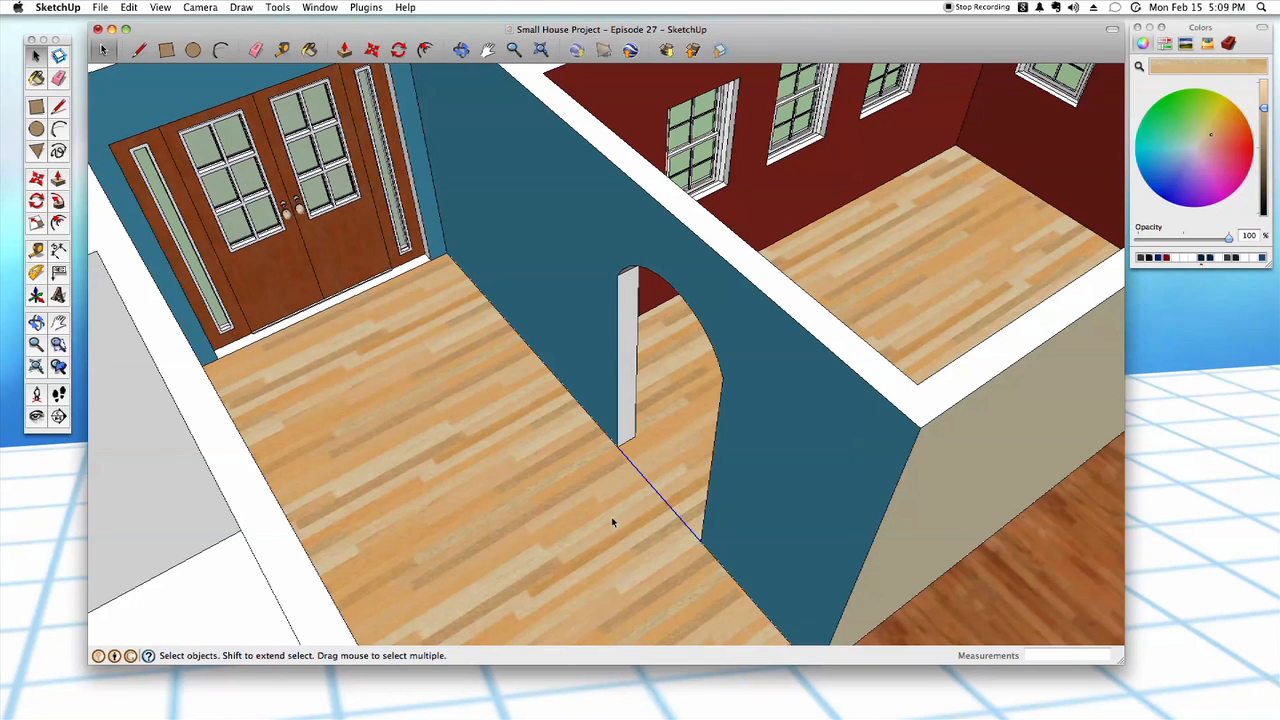
key(Delete)
middle_drag(633, 371, 625, 420)
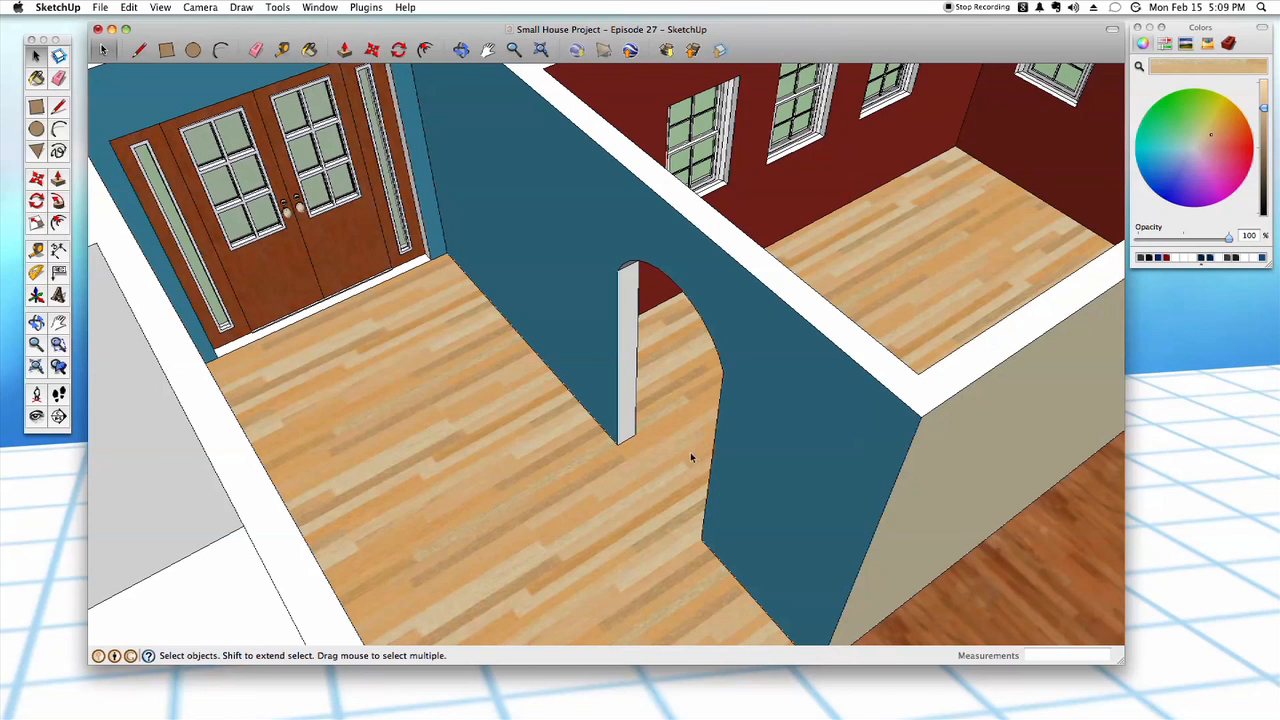
- Try a medium green on the three-window wall of the unpainted room across the entry hall and undo it
scroll(687, 461, down, 1)
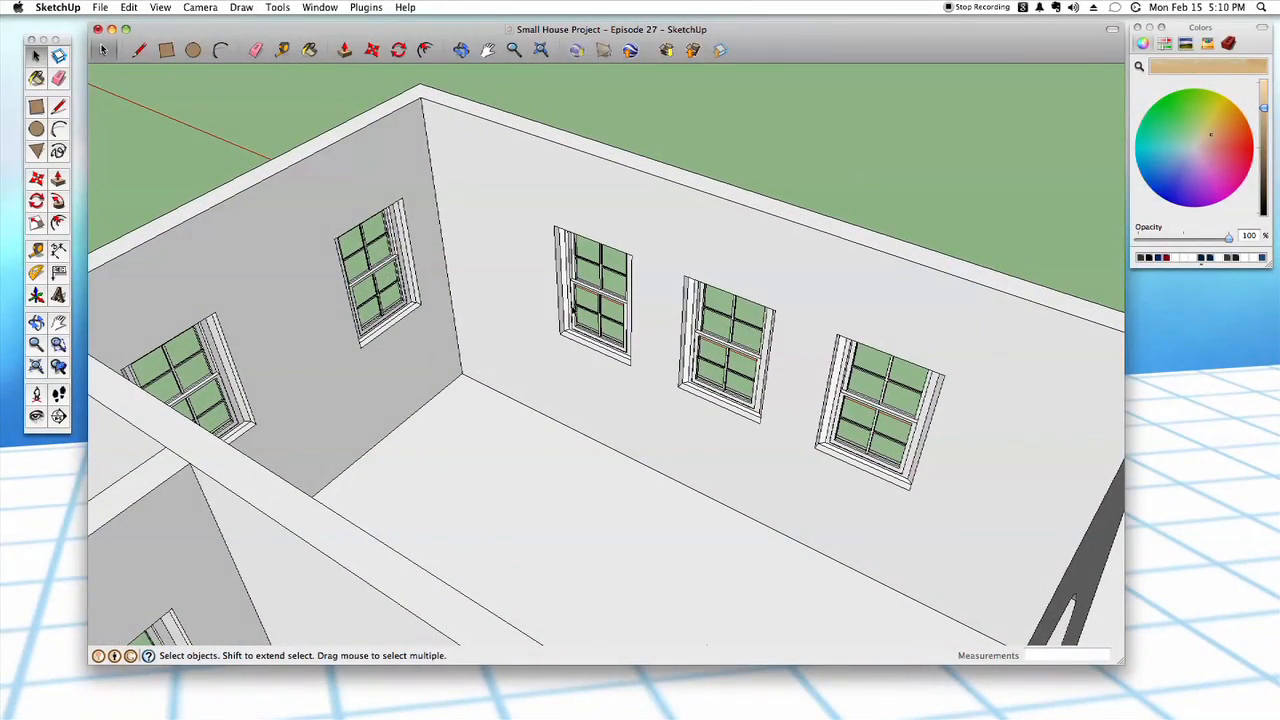
click(1180, 116)
drag(1263, 107, 1263, 150)
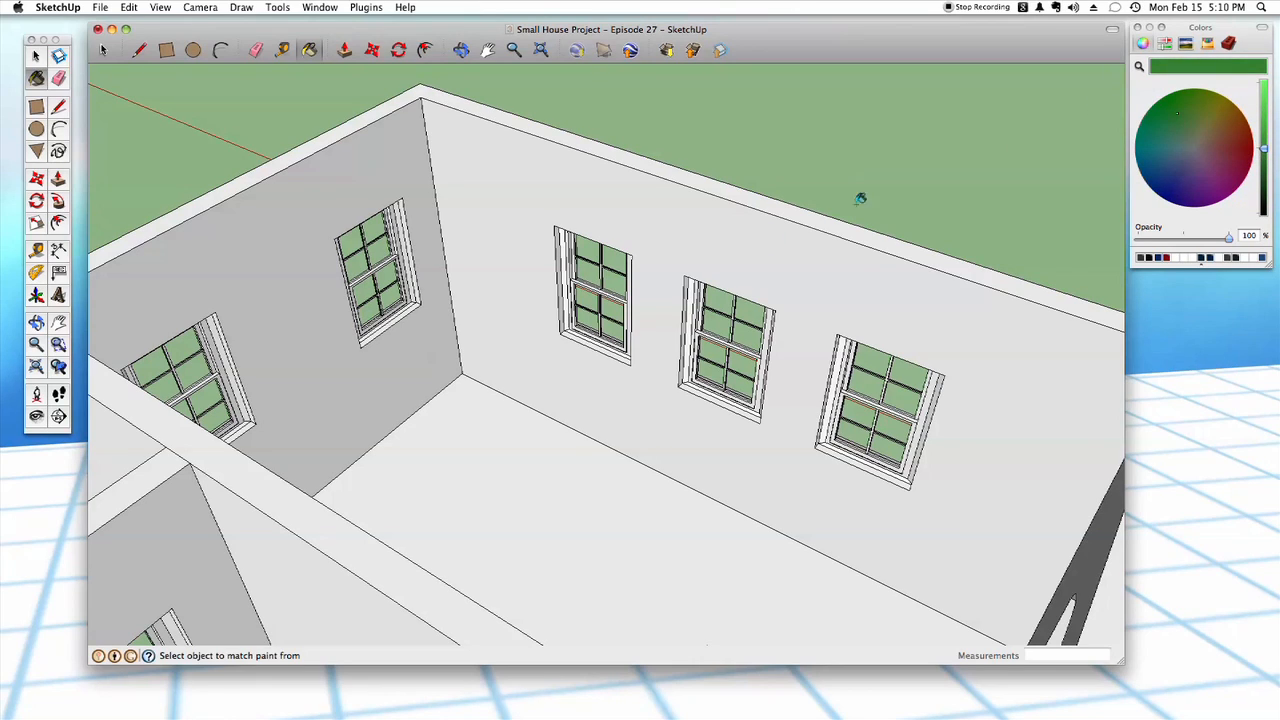
click(730, 240)
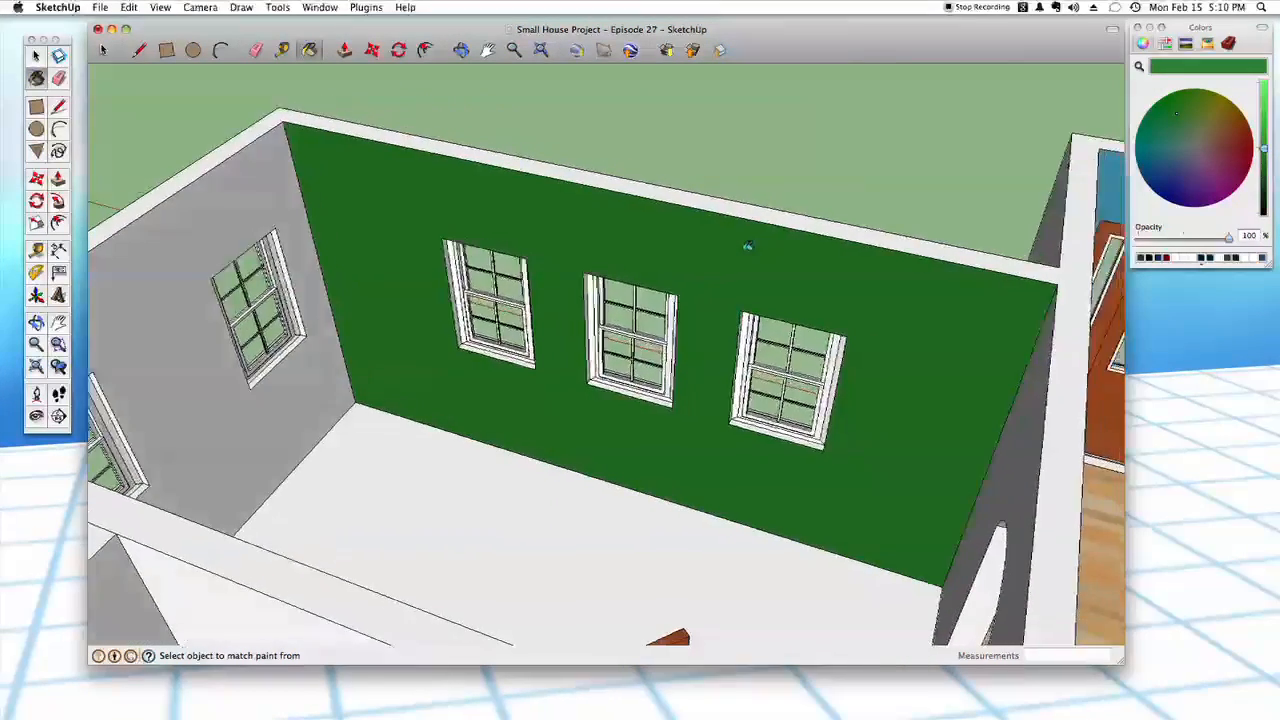
middle_drag(754, 246, 1040, 168)
key(super+z)
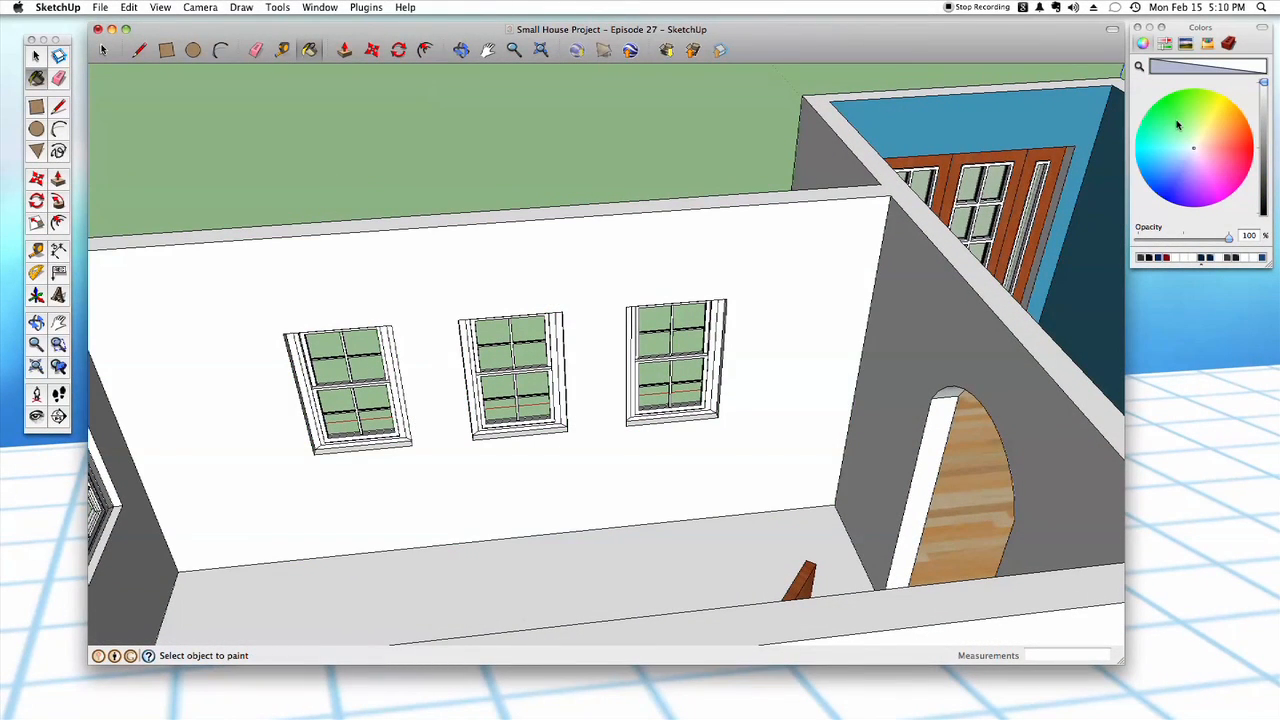
- Mix a darker, more muted green and paint the walls of the room across the hall from the red room
click(1179, 123)
drag(1264, 110, 1264, 152)
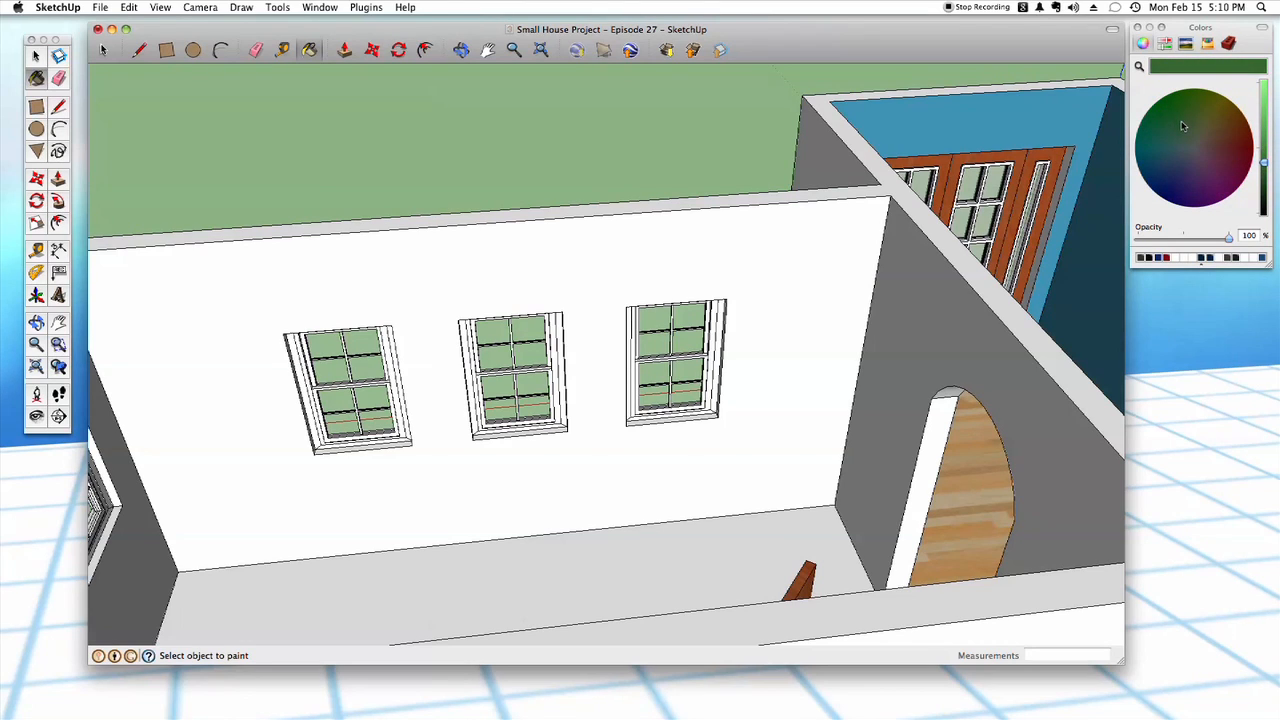
key(super)
click(770, 256)
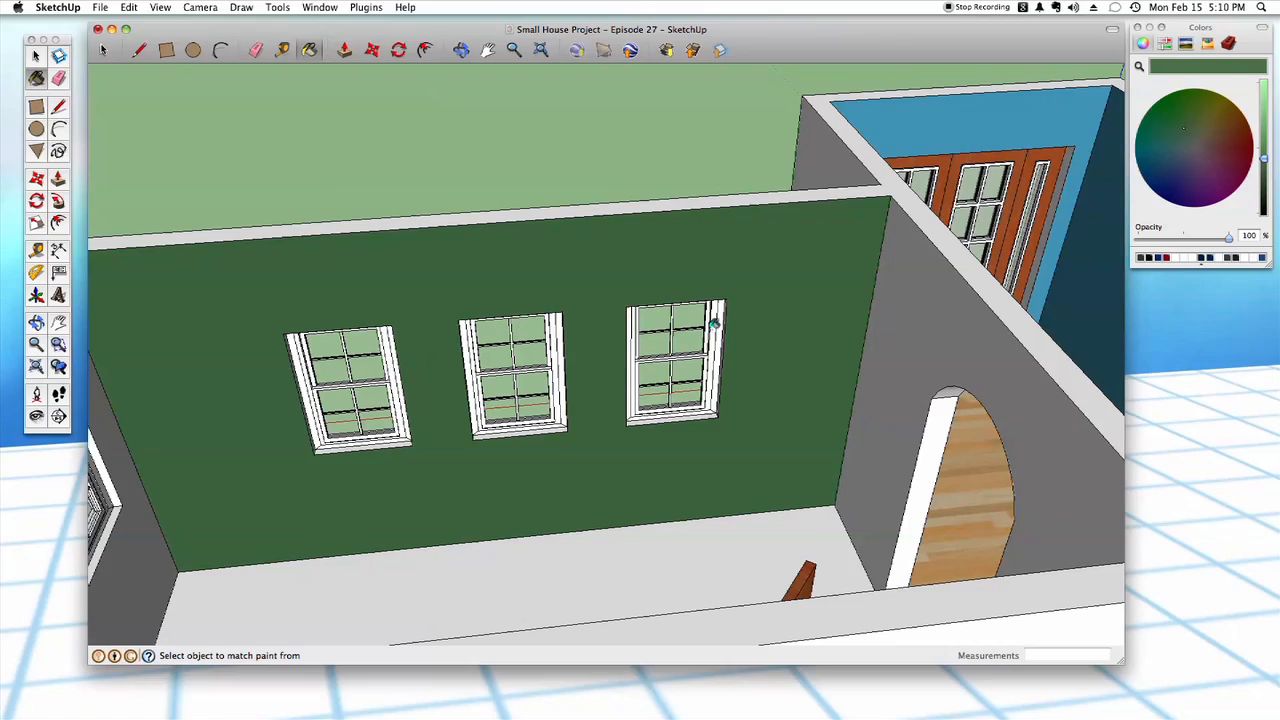
middle_drag(755, 375, 648, 415)
key(super+z)
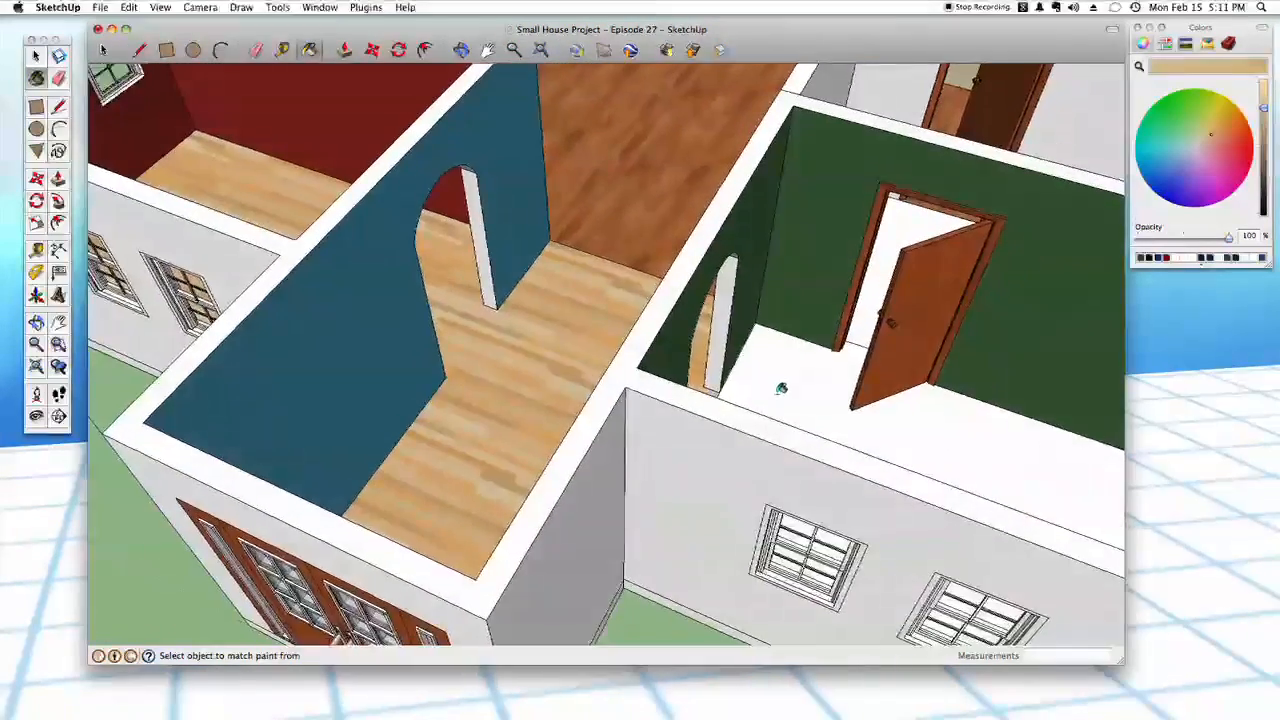
- Paint the green room's floor with the entry hall's light wood and delete the floor edge across its archway
click(780, 388)
scroll(780, 388, up, 8)
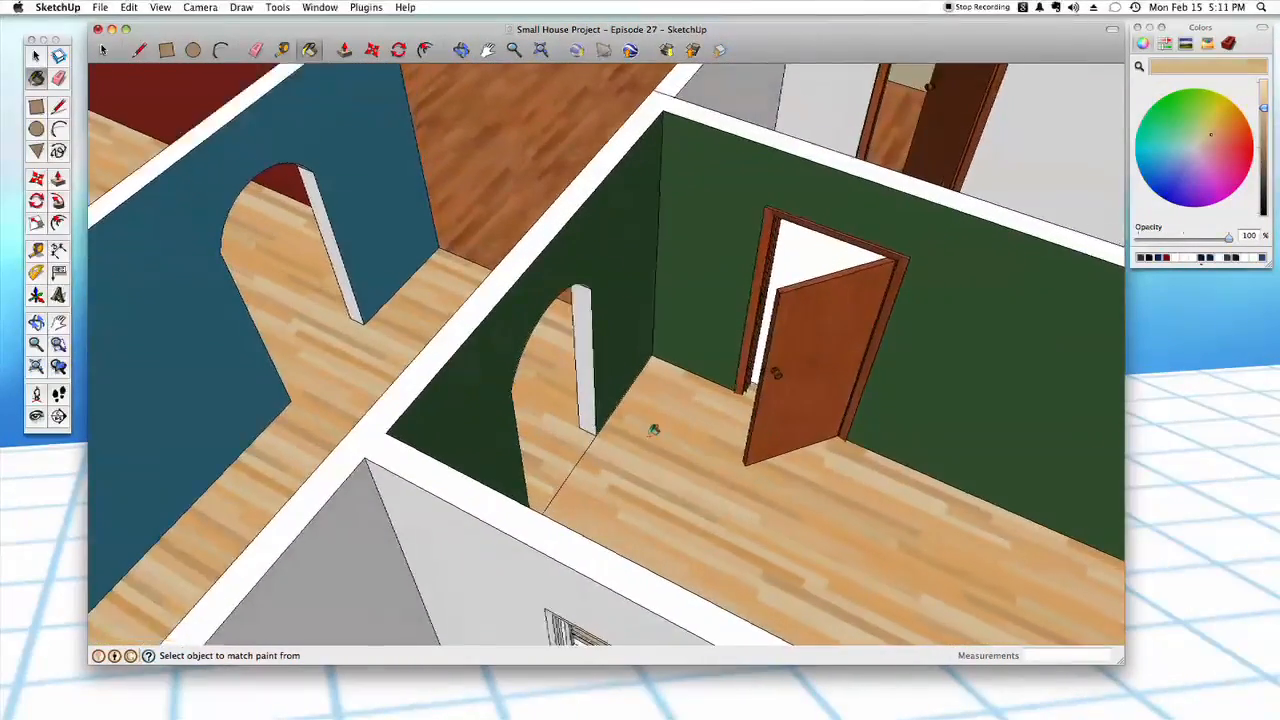
scroll(595, 410, up, 2)
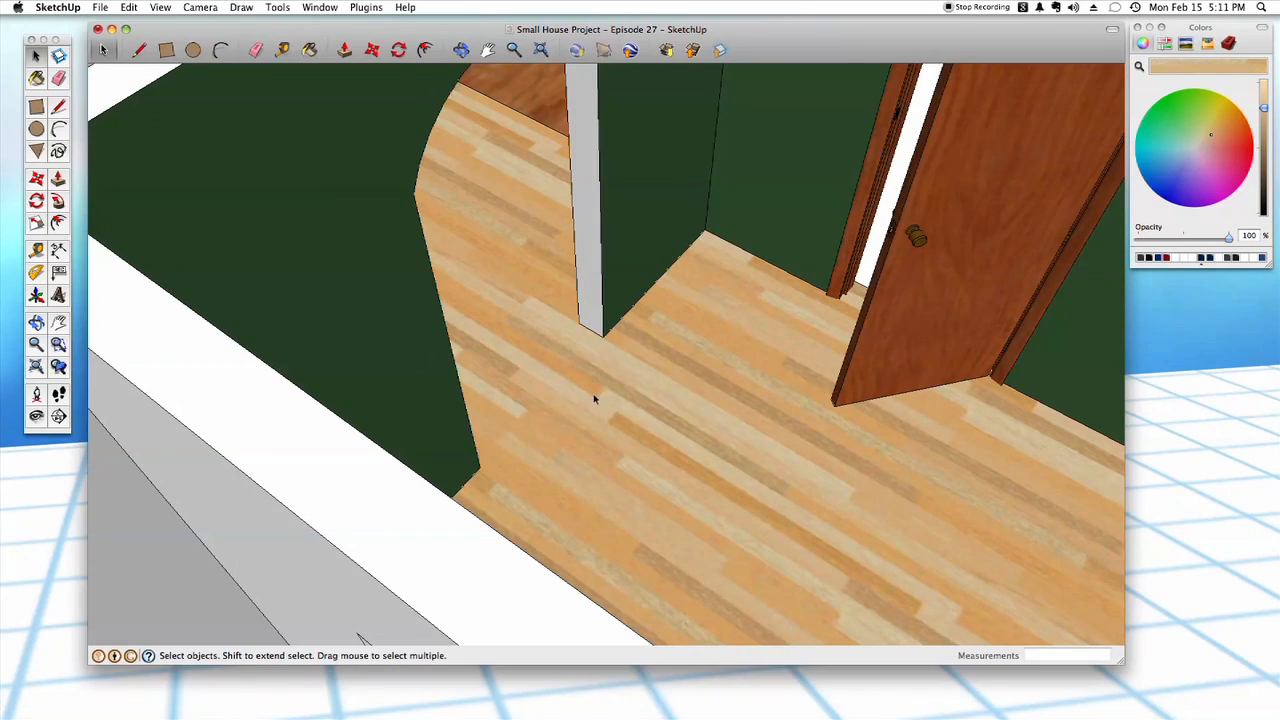
- Paint the floor of the small room behind the green room with the tan mixed-square texture from the Tile materials
scroll(690, 360, down, 10)
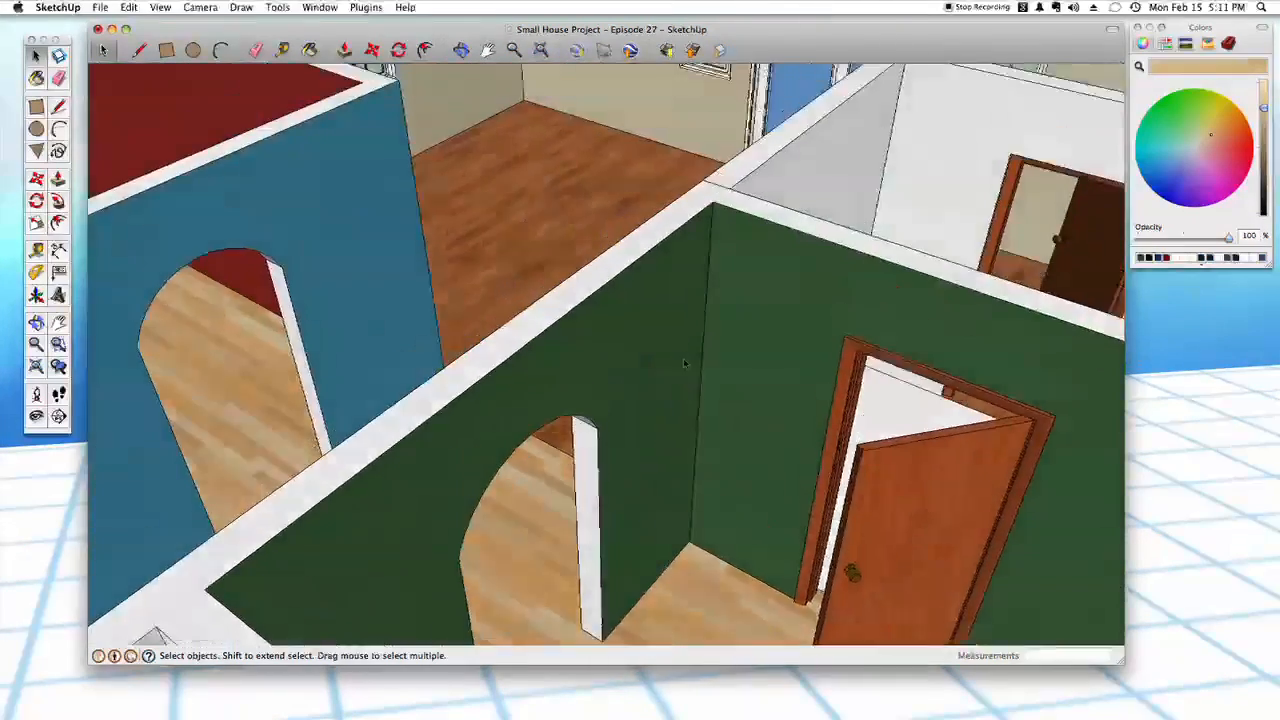
scroll(748, 335, up, 6)
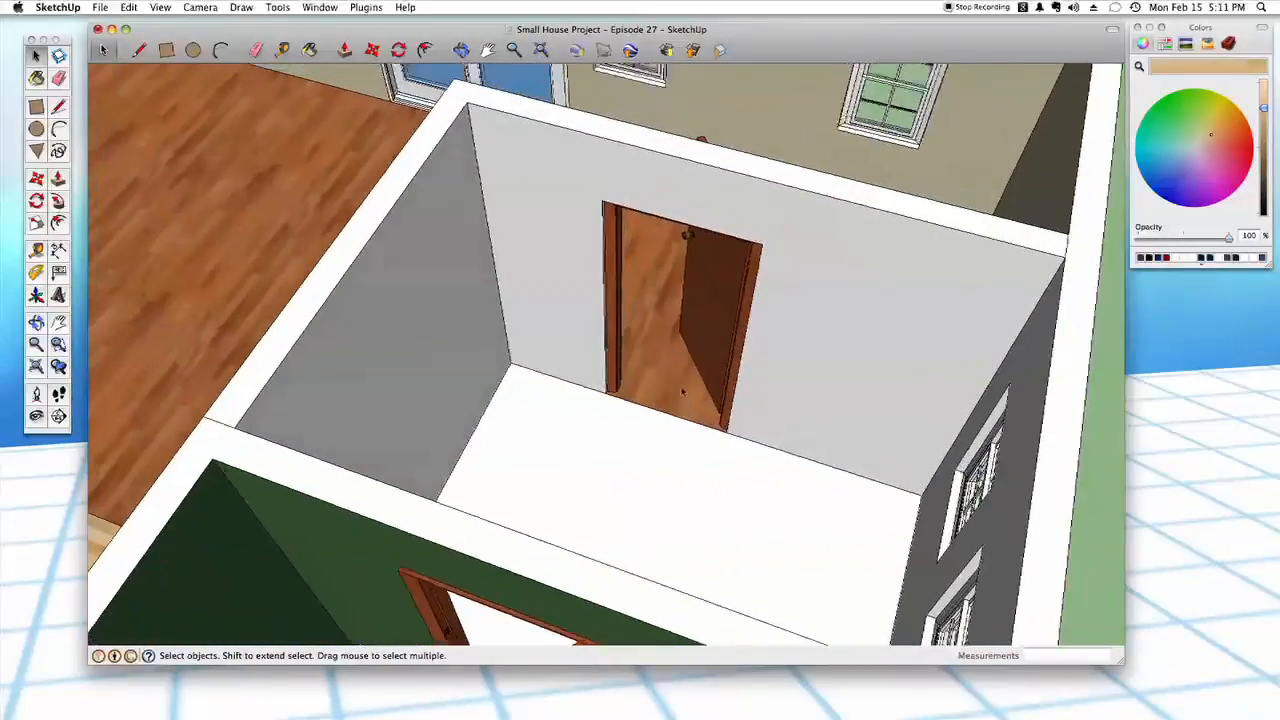
mouse_move(683, 393)
middle_down()
mouse_move(793, 545)
mouse_move(784, 464)
middle_up()
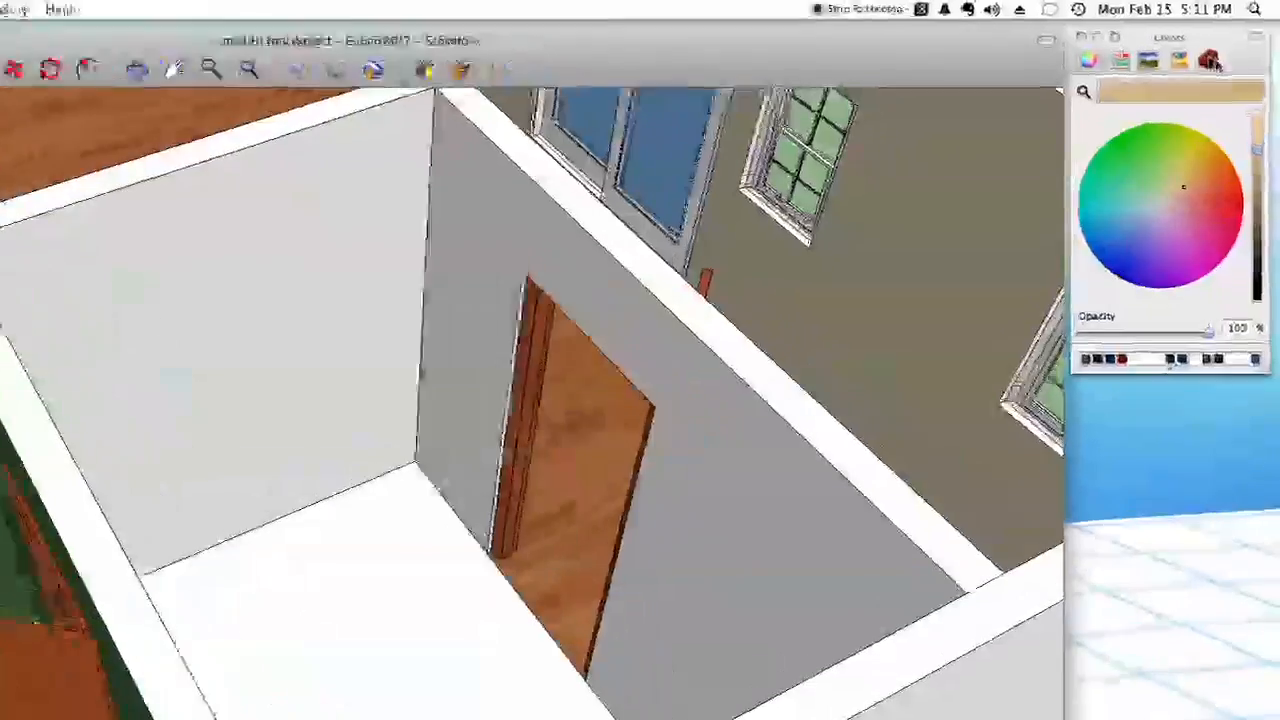
click(1210, 61)
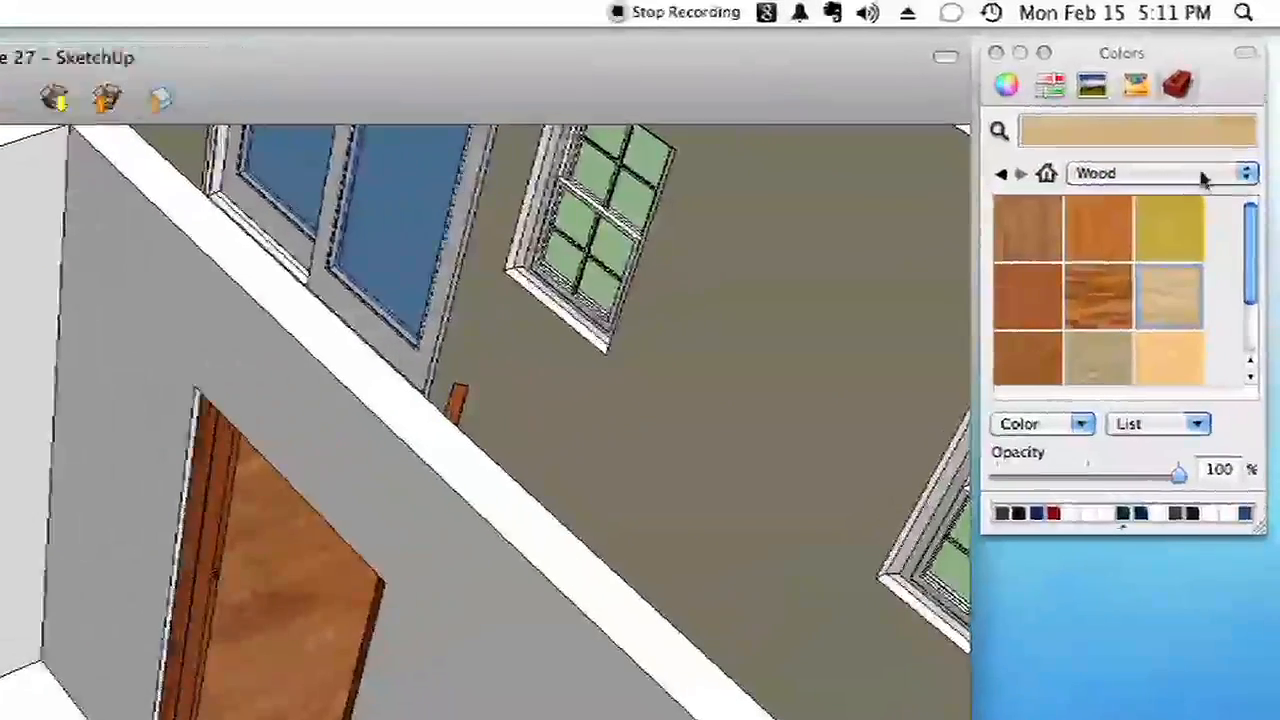
click(1238, 122)
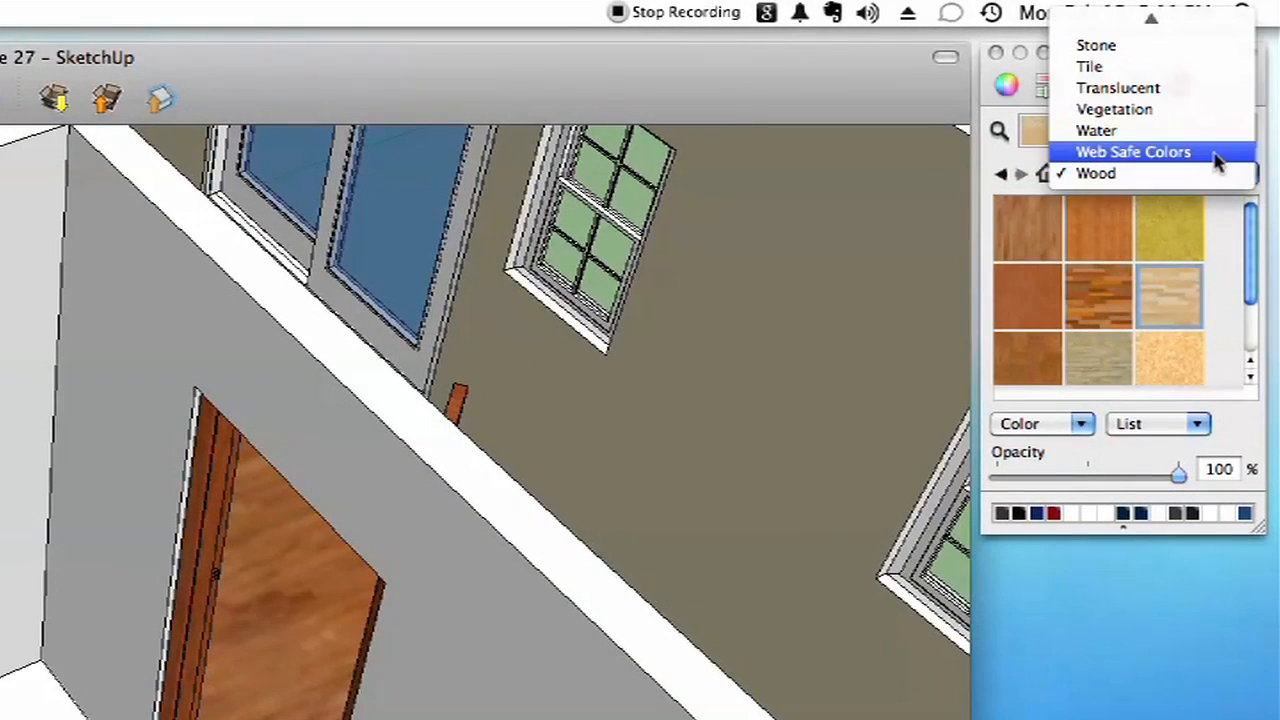
click(1219, 69)
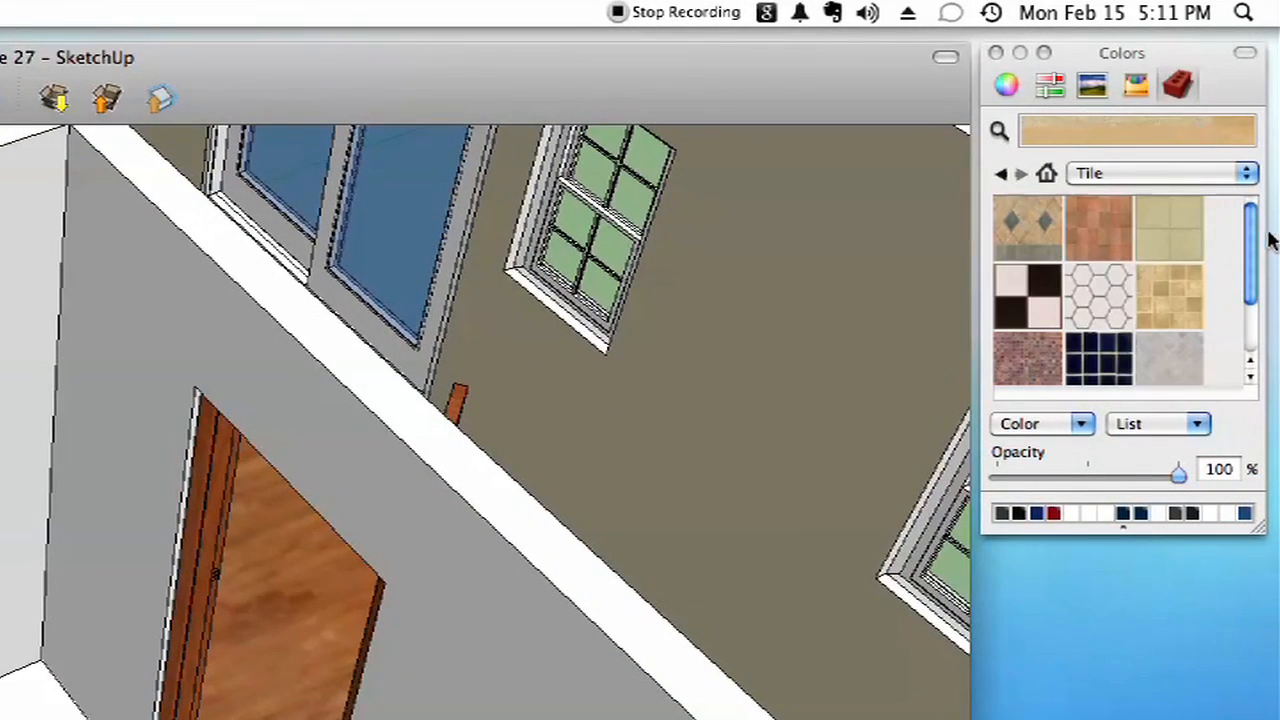
drag(1255, 238, 1250, 312)
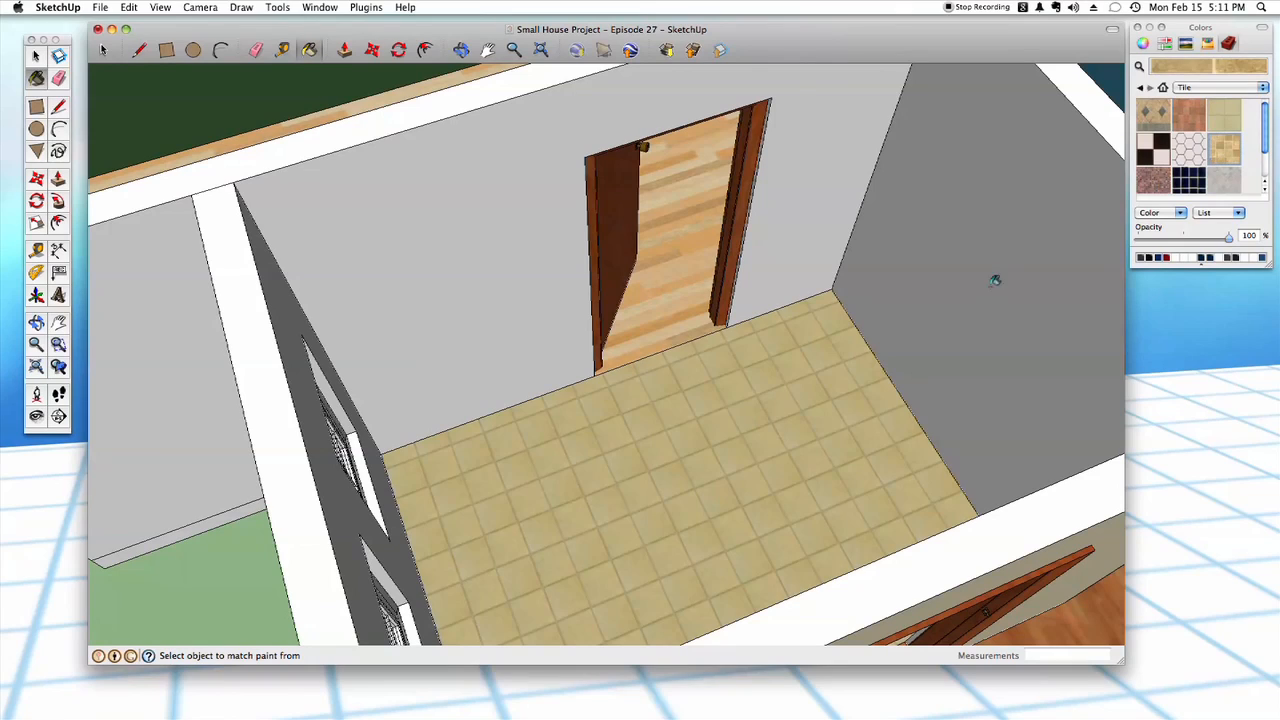
- Paint the walls of the small tiled room with the entry hall's blue
mouse_move(780, 417)
middle_down()
mouse_move(759, 442)
mouse_move(823, 486)
middle_up()
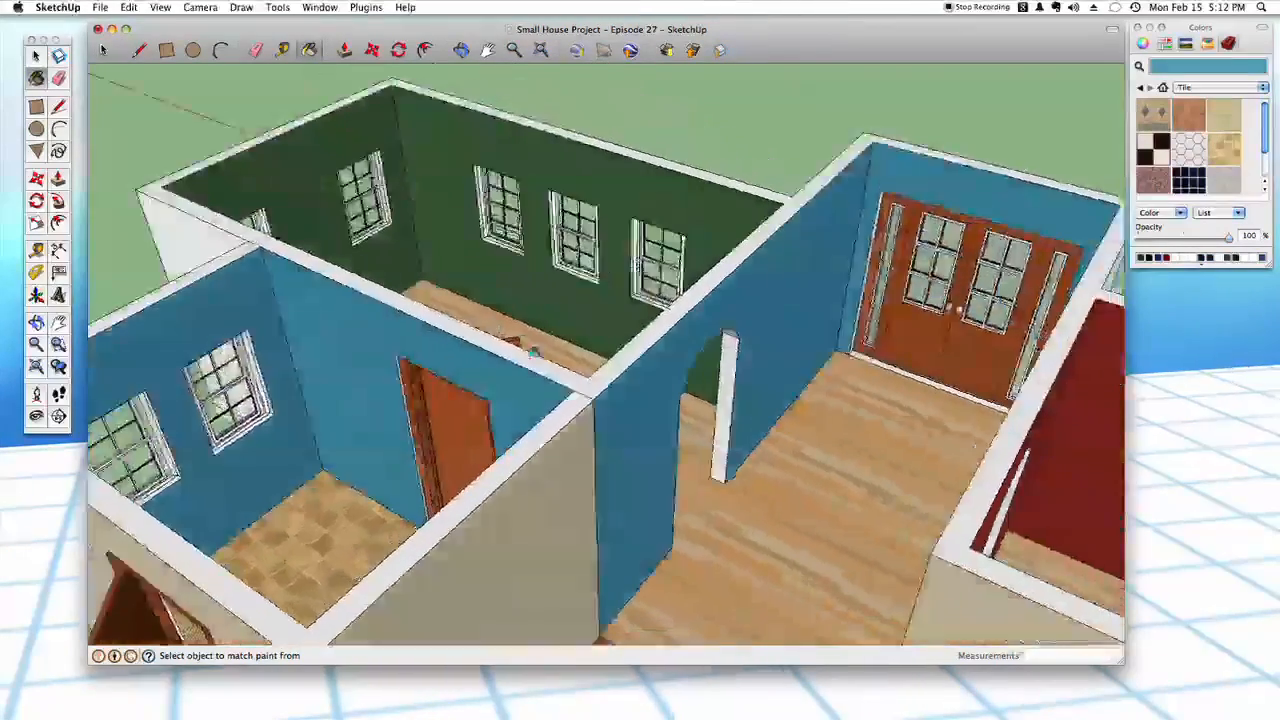
middle_drag(534, 352, 652, 289)
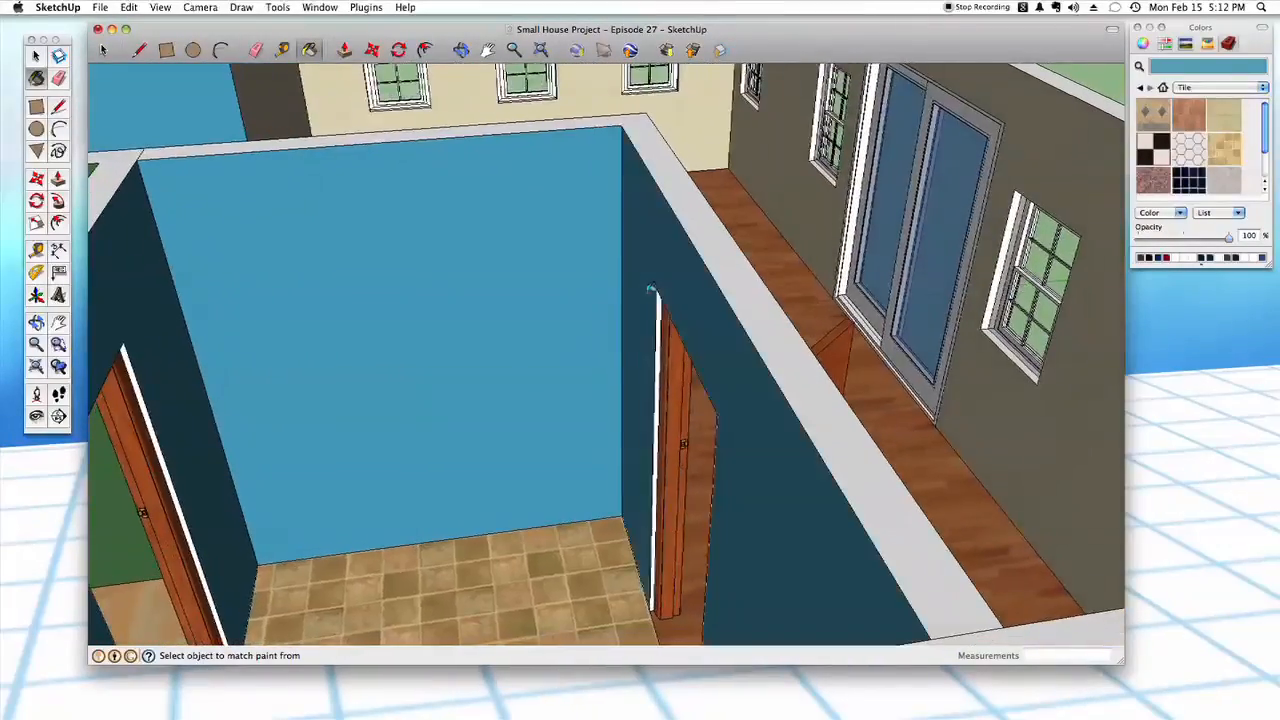
scroll(645, 302, down, 10)
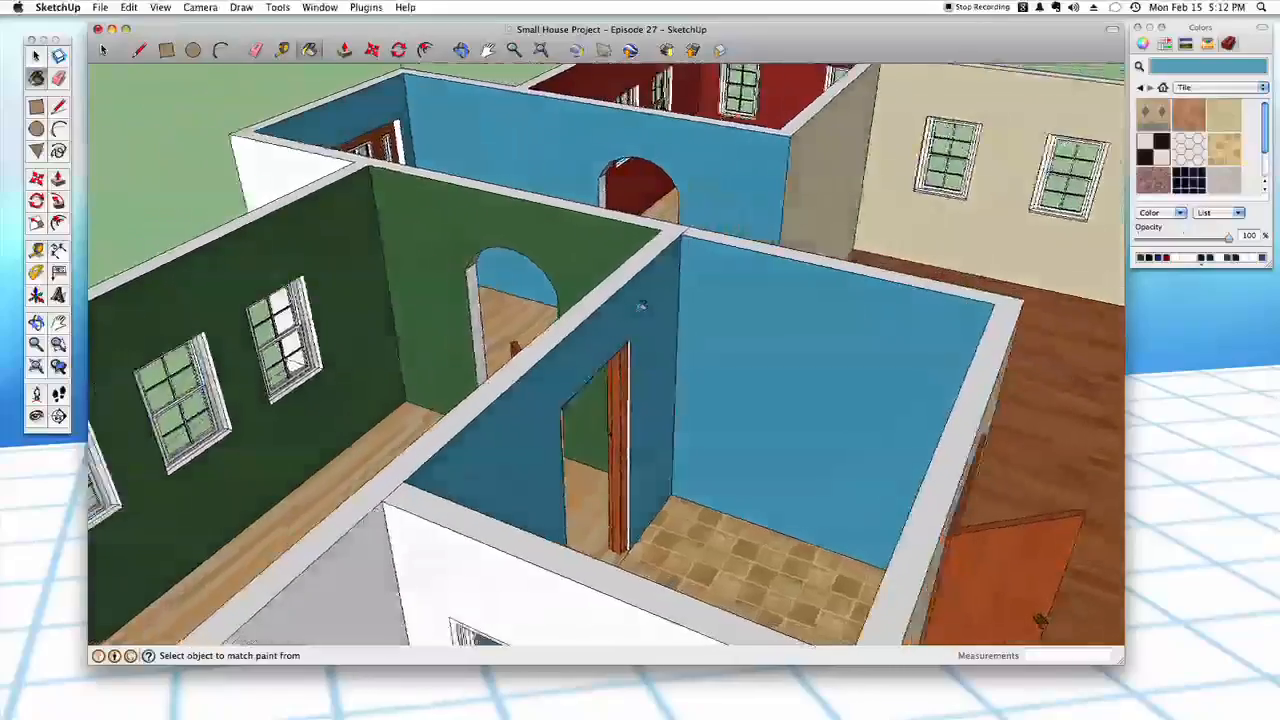
- Open the tiled room's door component and its nested door panel group for editing, and select the panel's faces
middle_drag(642, 306, 624, 330)
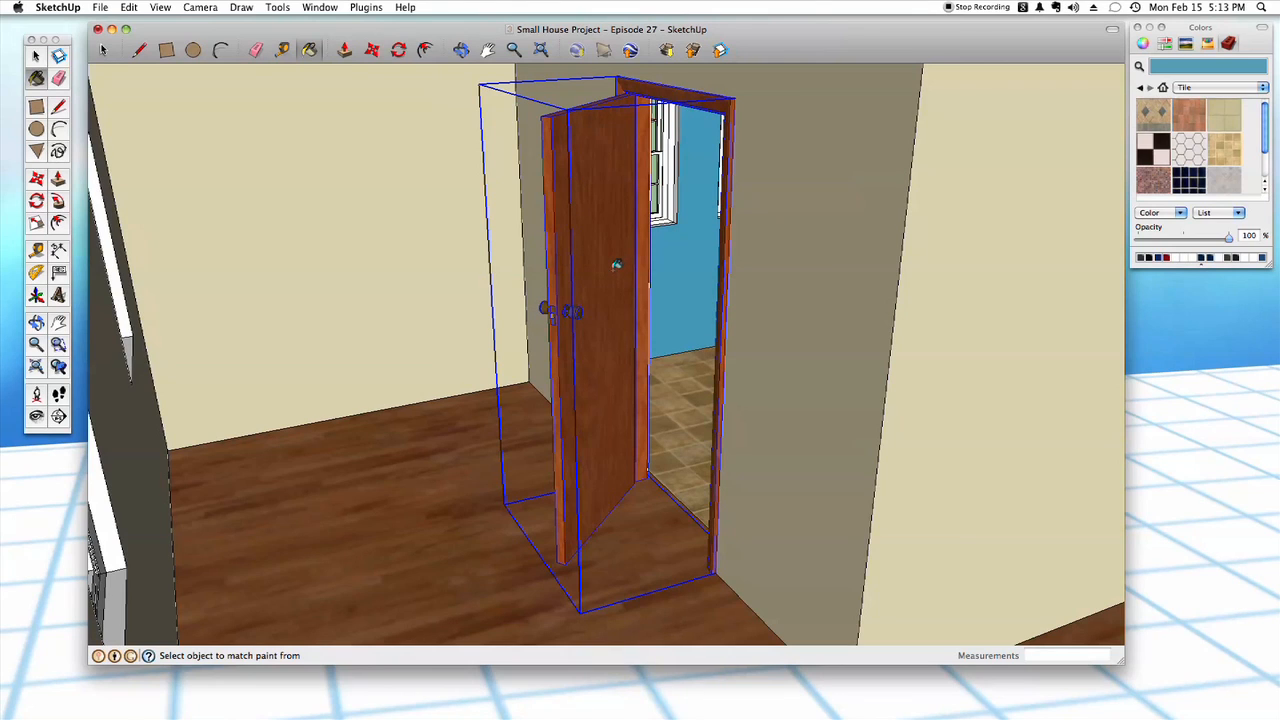
double_click(606, 284)
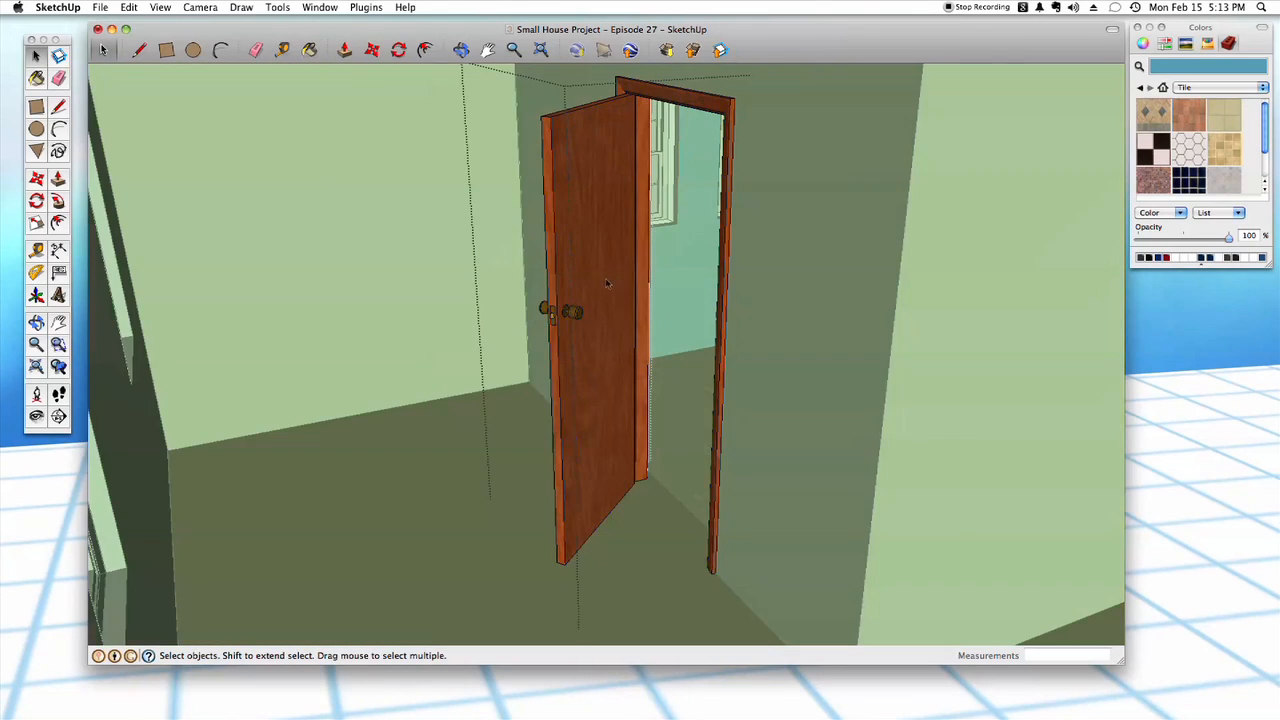
middle_drag(602, 291, 573, 226)
scroll(548, 268, up, 1)
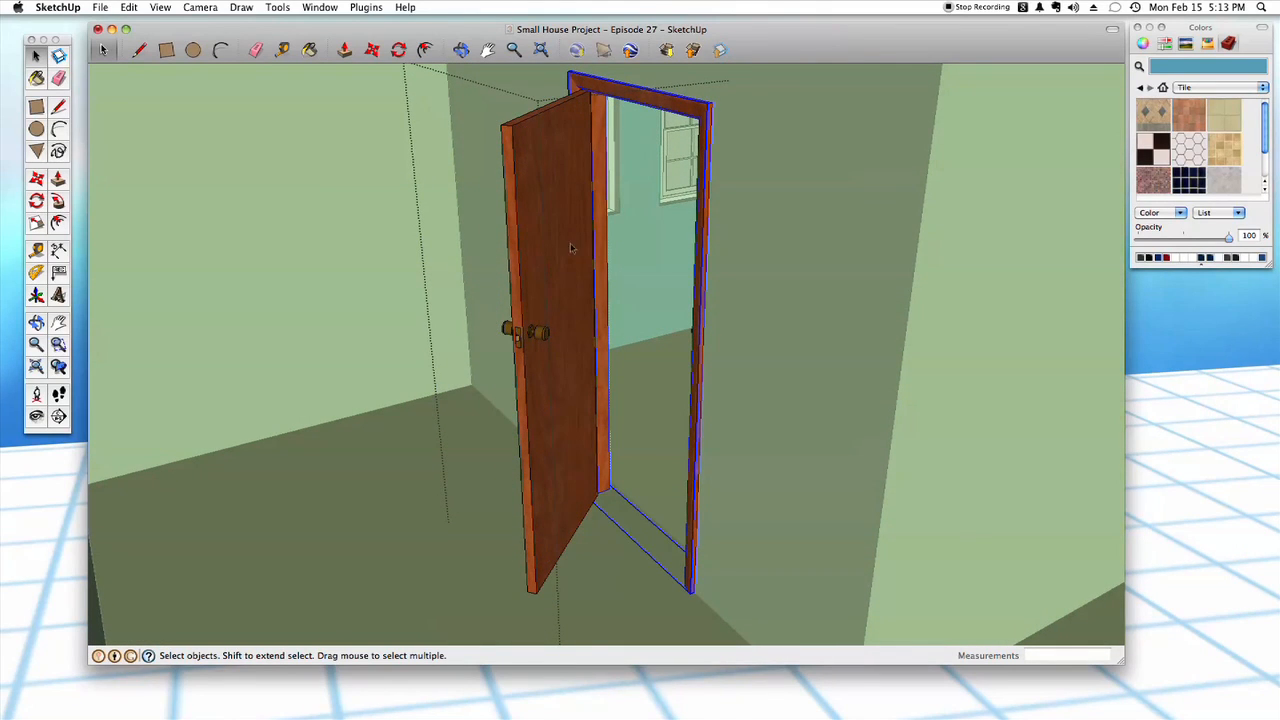
double_click(561, 297)
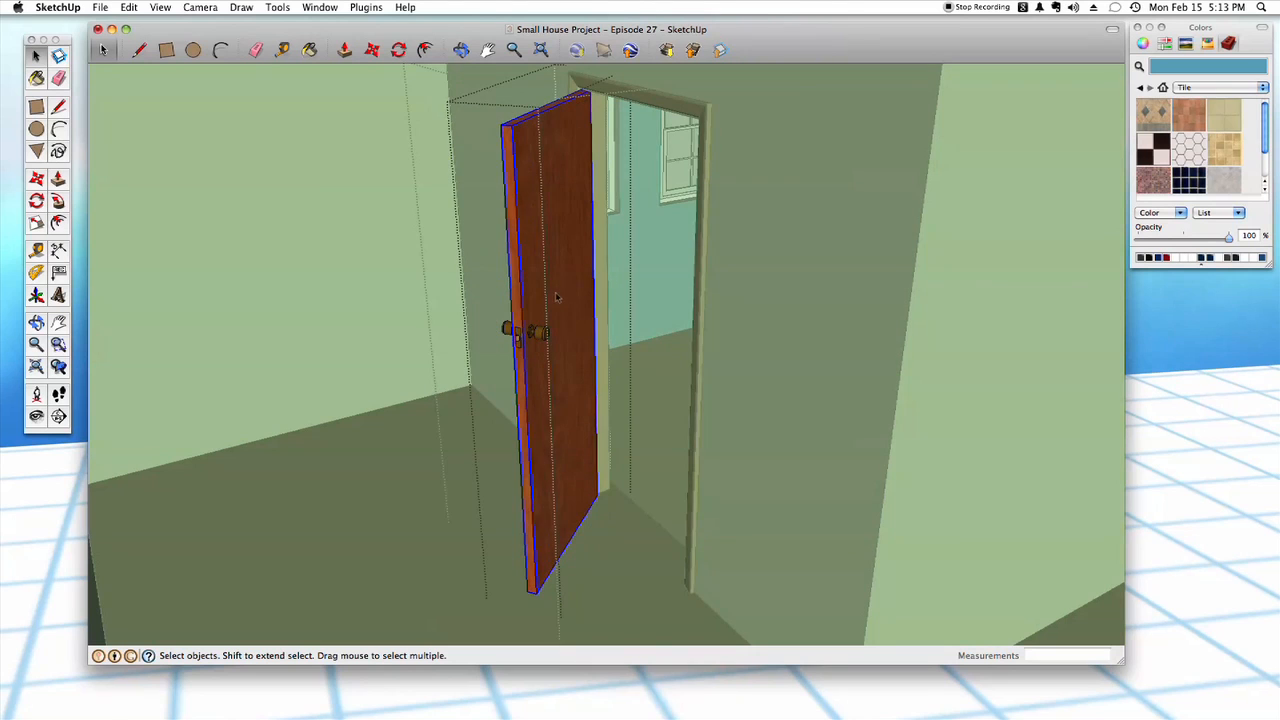
double_click(551, 296)
click(548, 297)
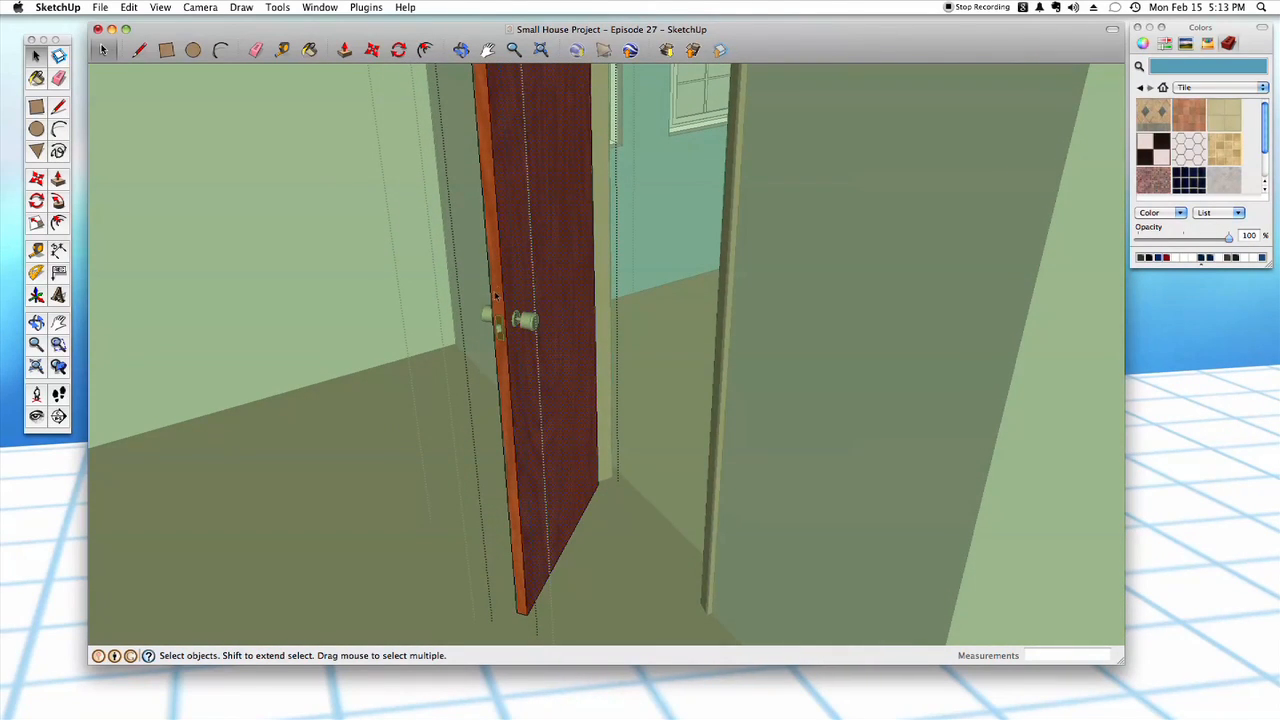
click(498, 363)
click(526, 362)
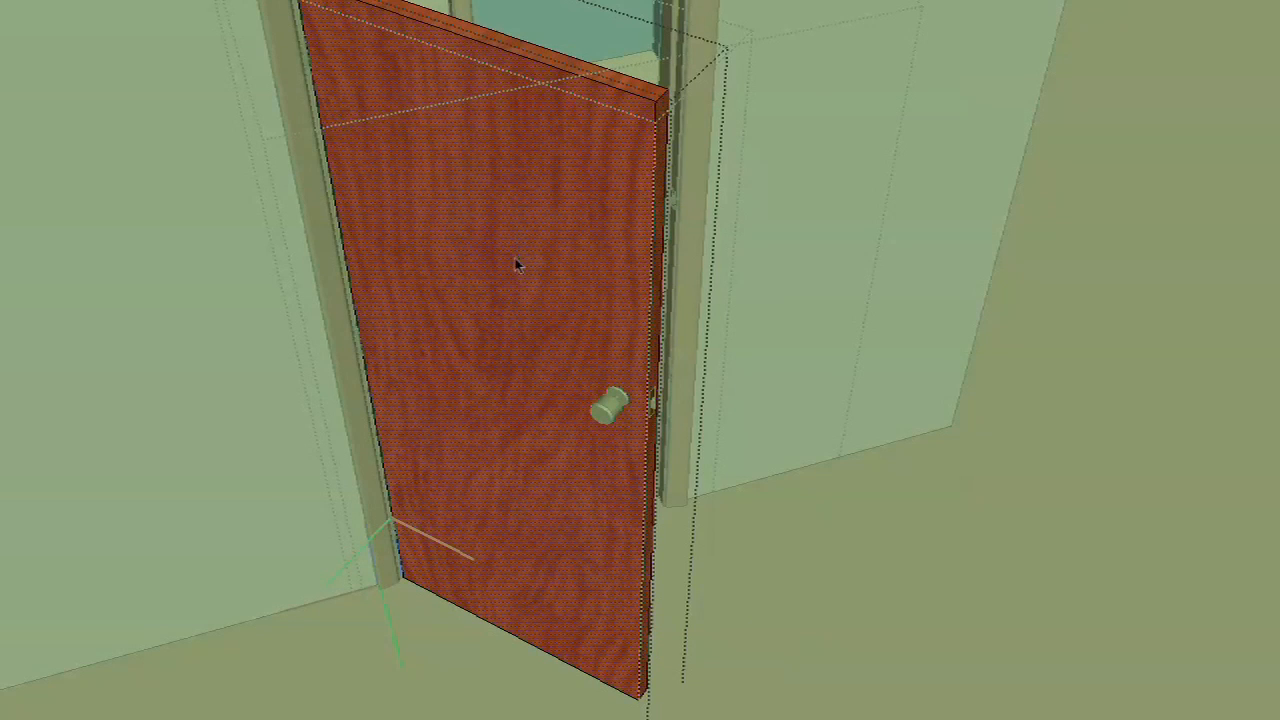
- Paint the front face of the open door panel white from the saved color swatches
click(522, 305)
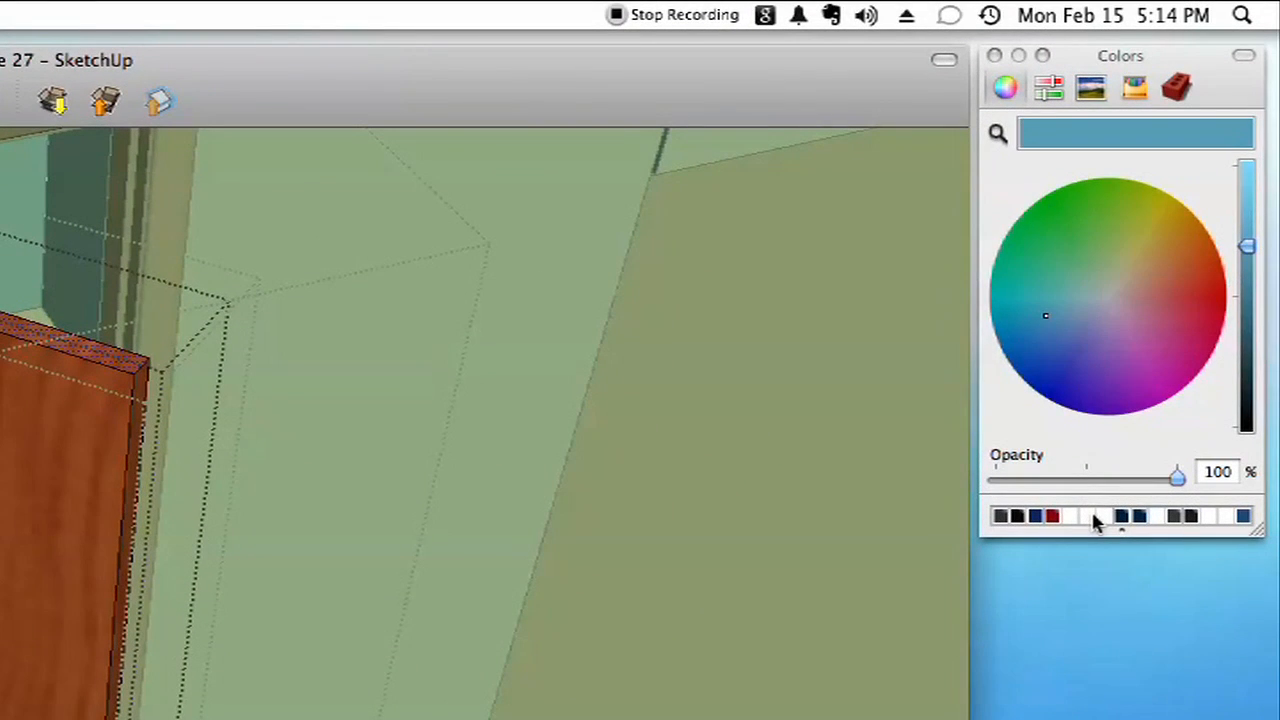
click(1100, 517)
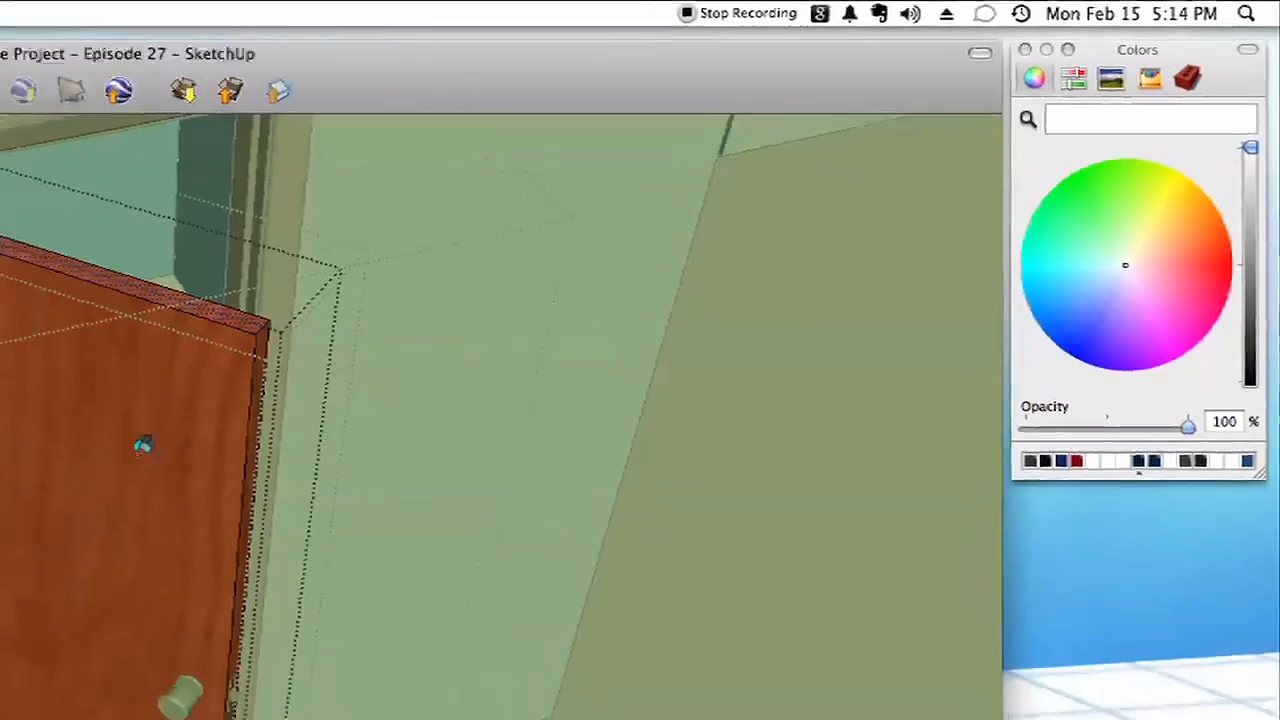
click(9, 498)
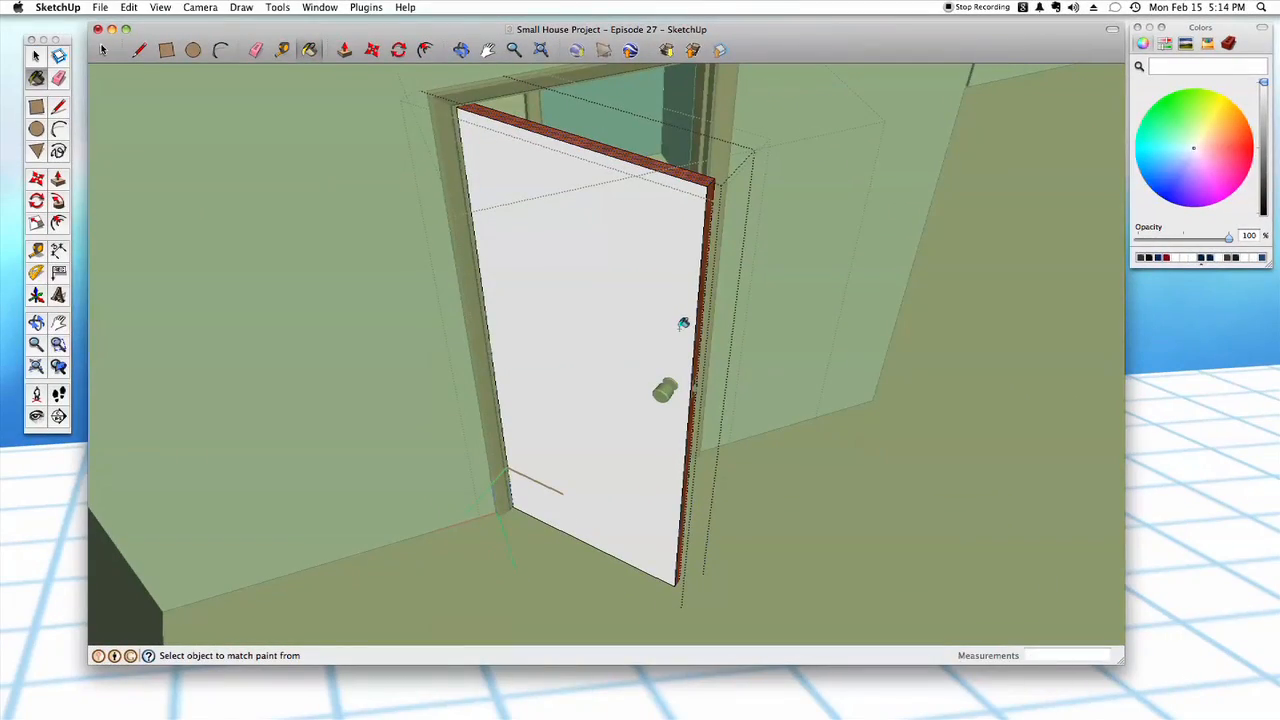
scroll(677, 341, up, 5)
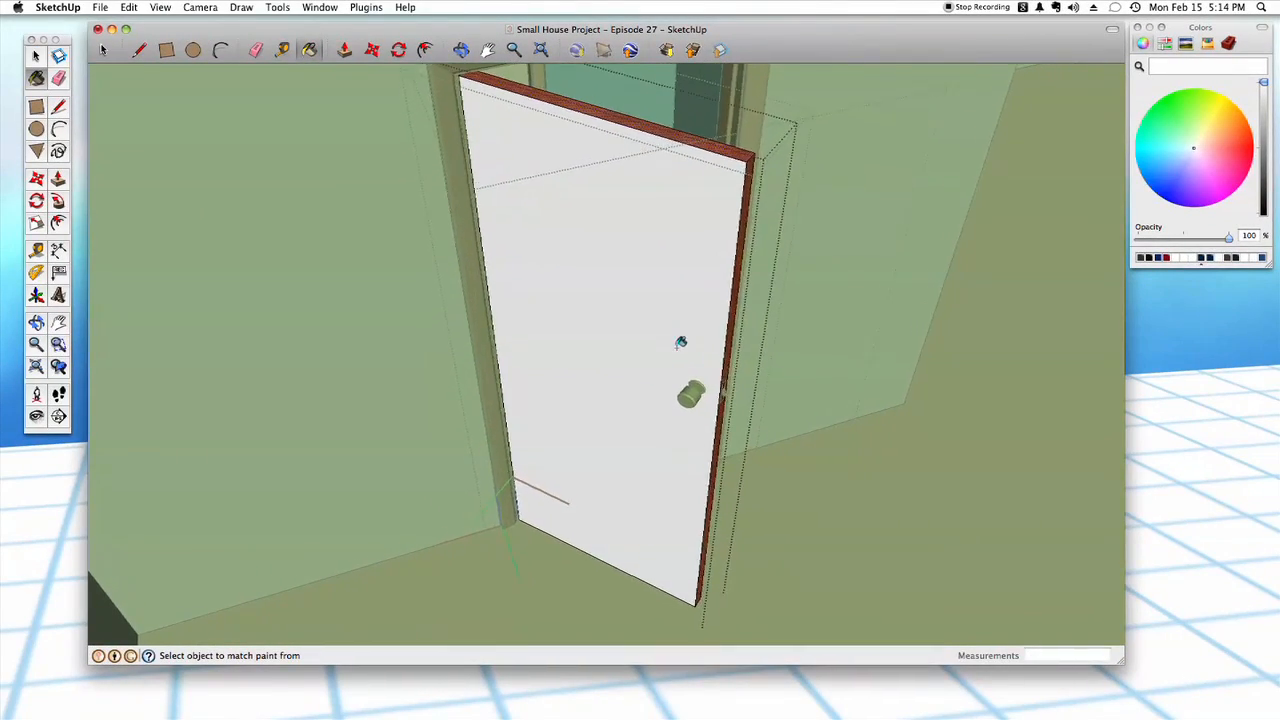
scroll(678, 340, down, 5)
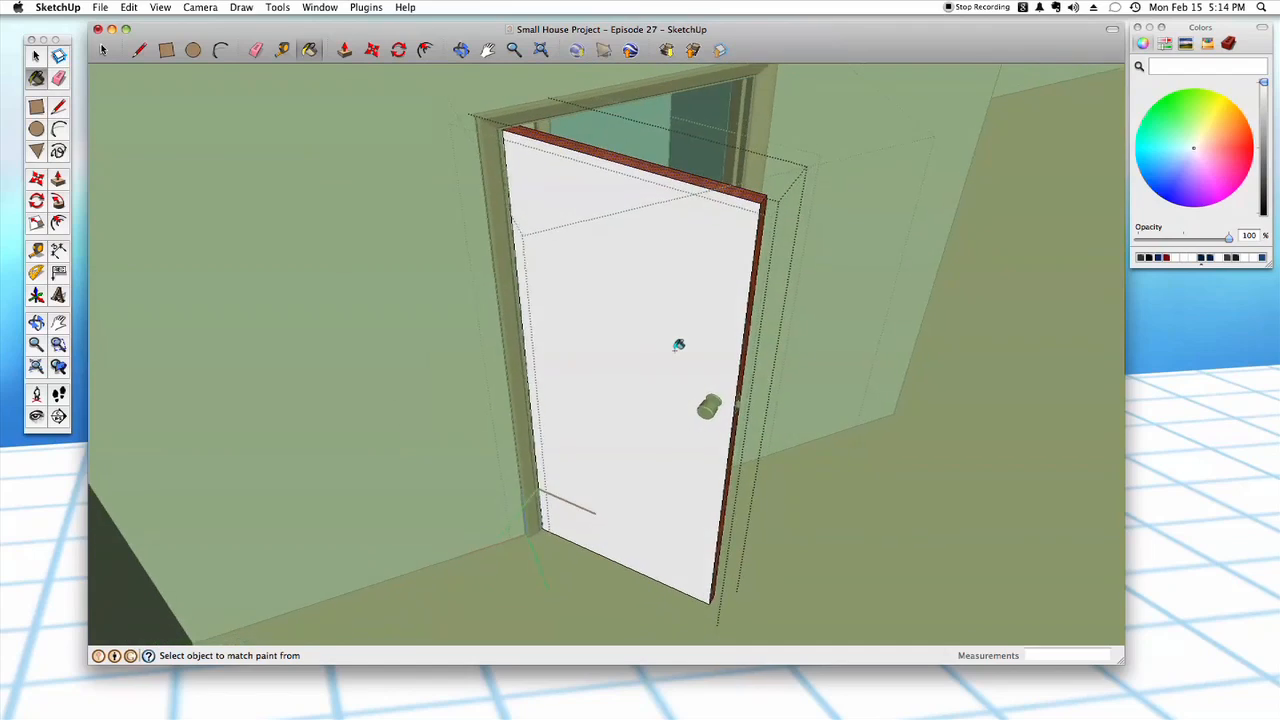
- Undo the single-face paint and apply the sampled white to all matching wood faces of the open door panel, including its edges
scroll(706, 285, up, 2)
mouse_move(707, 285)
middle_down()
mouse_move(601, 360)
mouse_move(574, 183)
mouse_move(574, 289)
mouse_move(527, 306)
middle_up()
middle_drag(536, 312, 636, 493)
scroll(636, 493, up, 10)
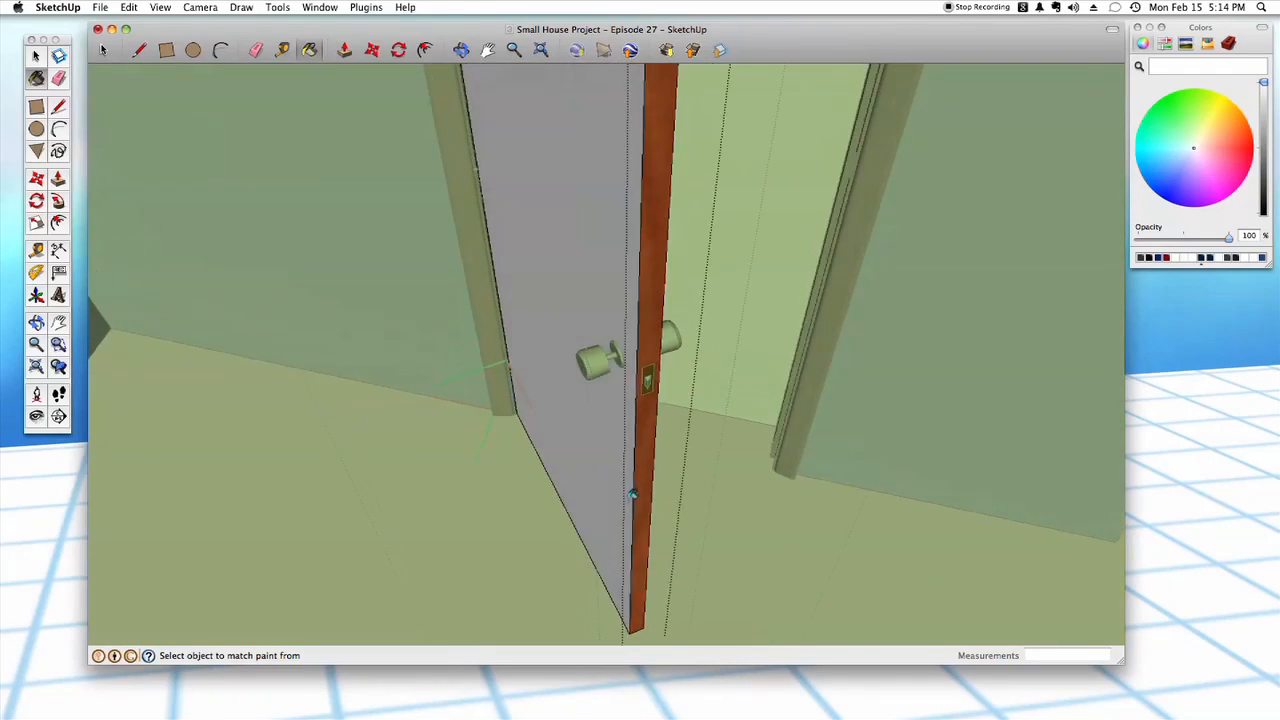
scroll(628, 493, down, 10)
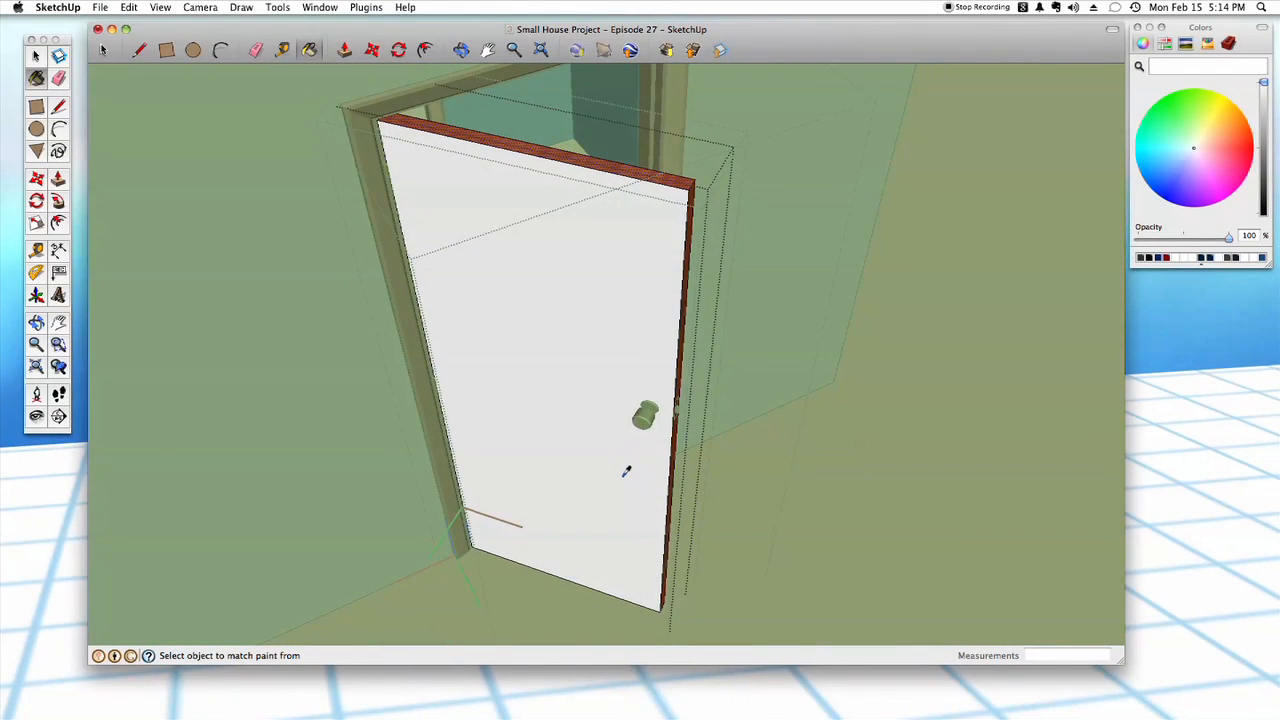
click(626, 468)
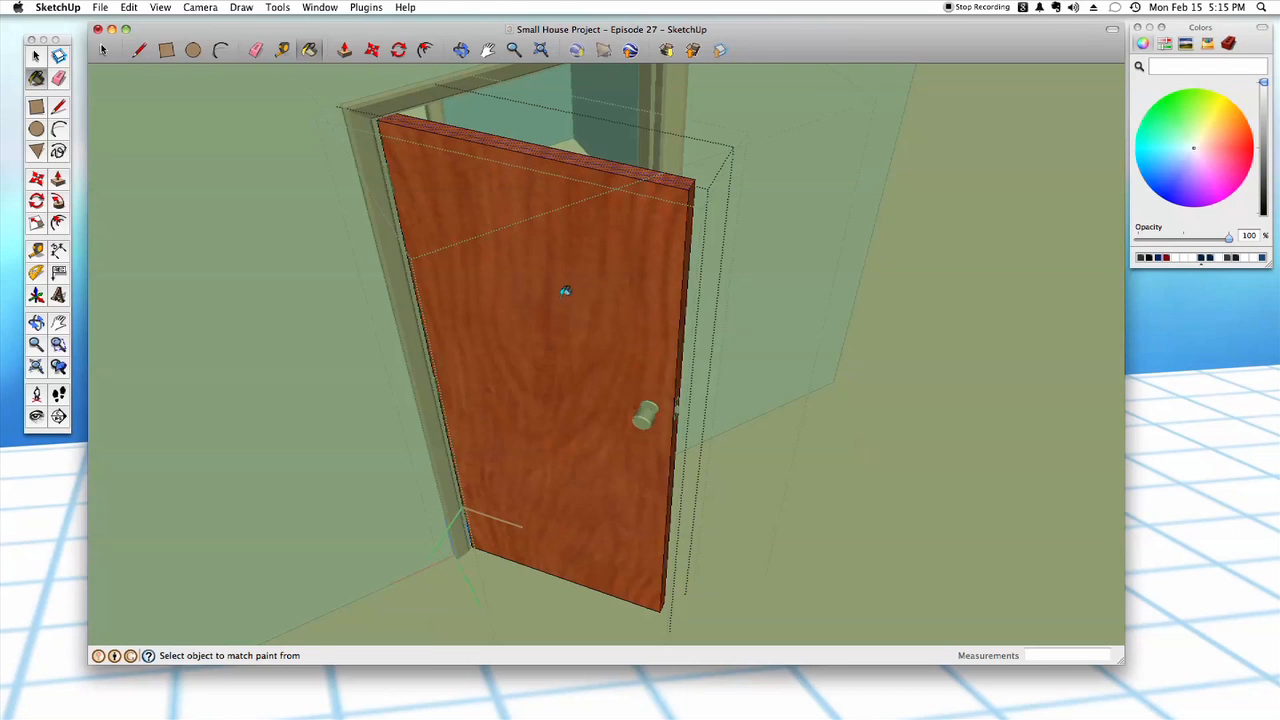
key(super+z)
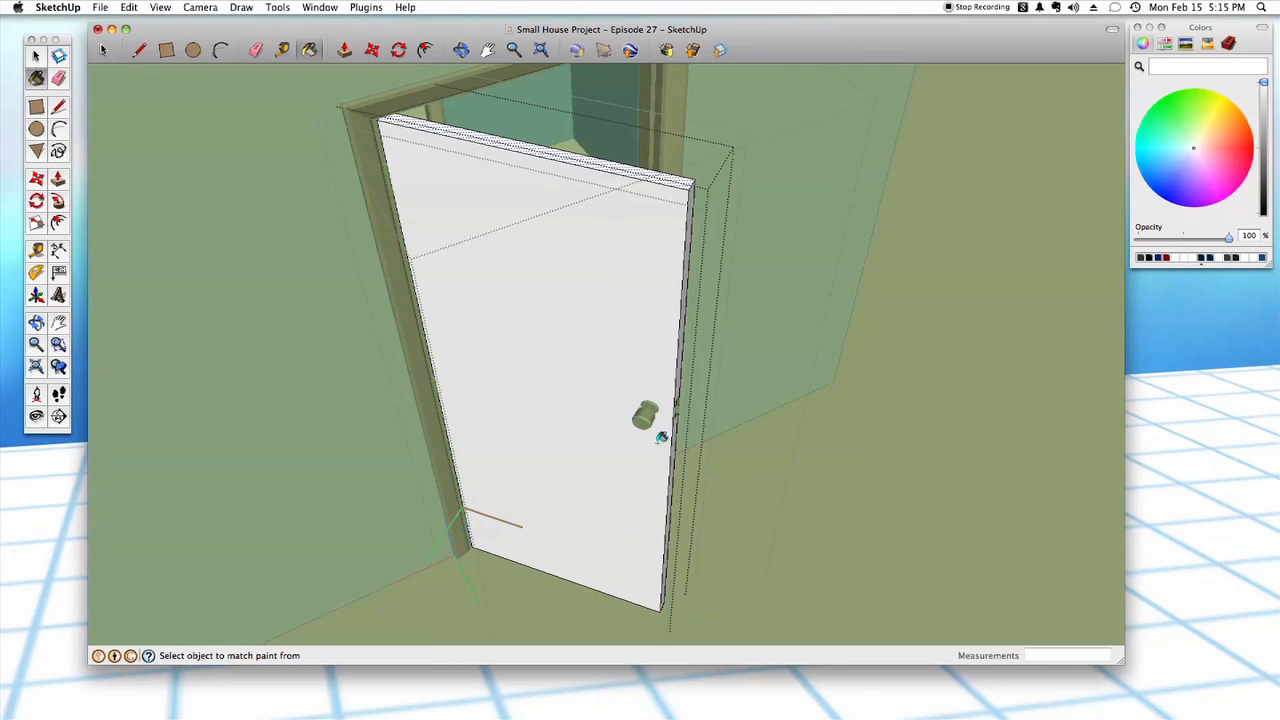
scroll(691, 445, up, 10)
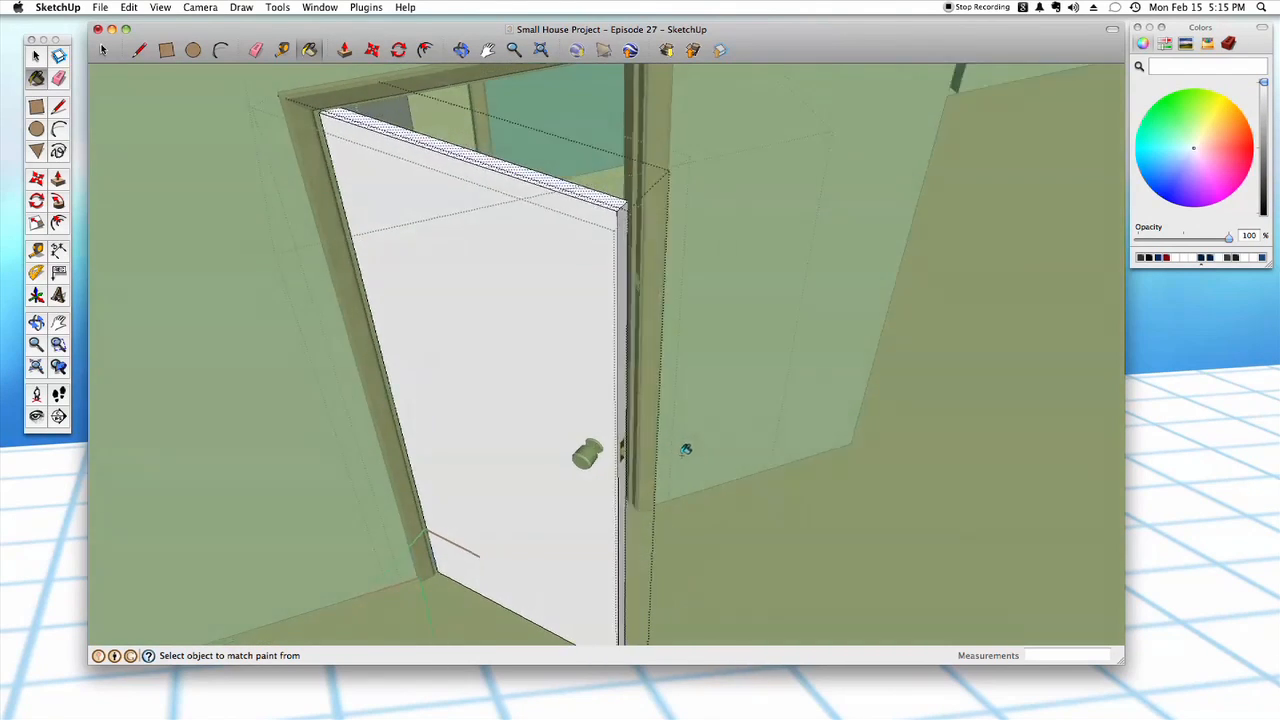
scroll(673, 457, up, 10)
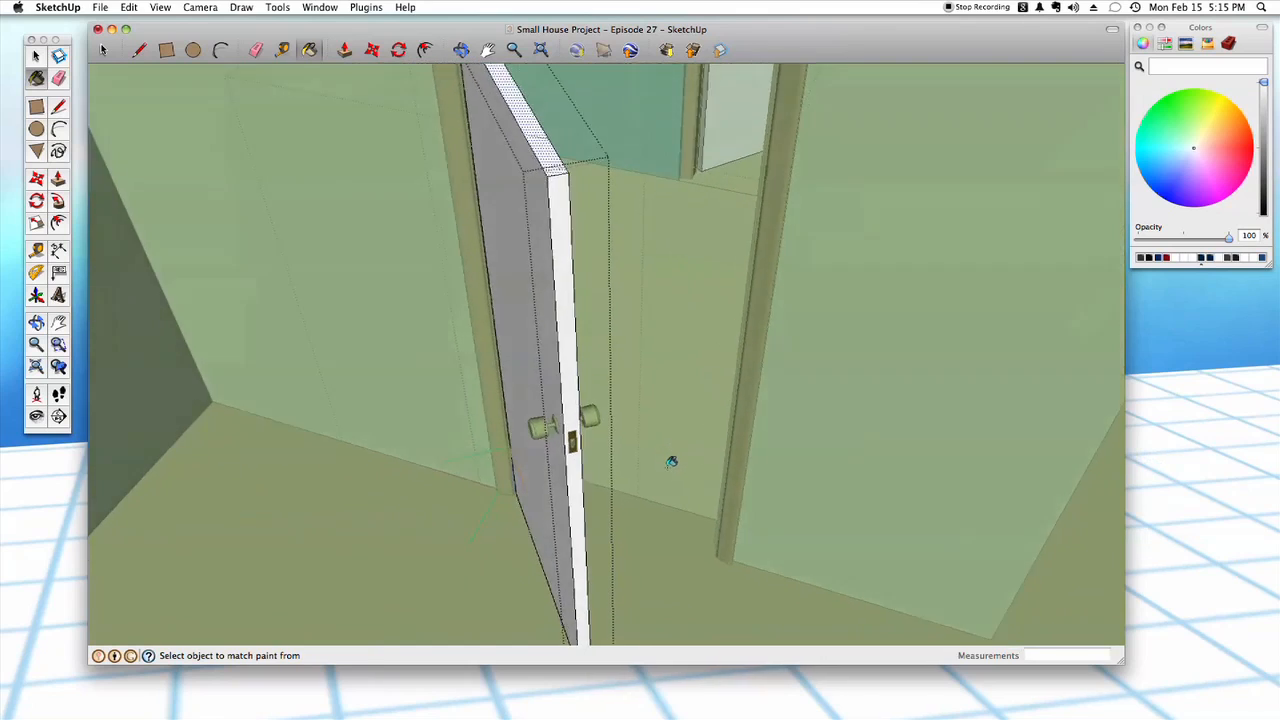
mouse_move(665, 457)
middle_down()
mouse_move(569, 251)
mouse_move(598, 361)
middle_up()
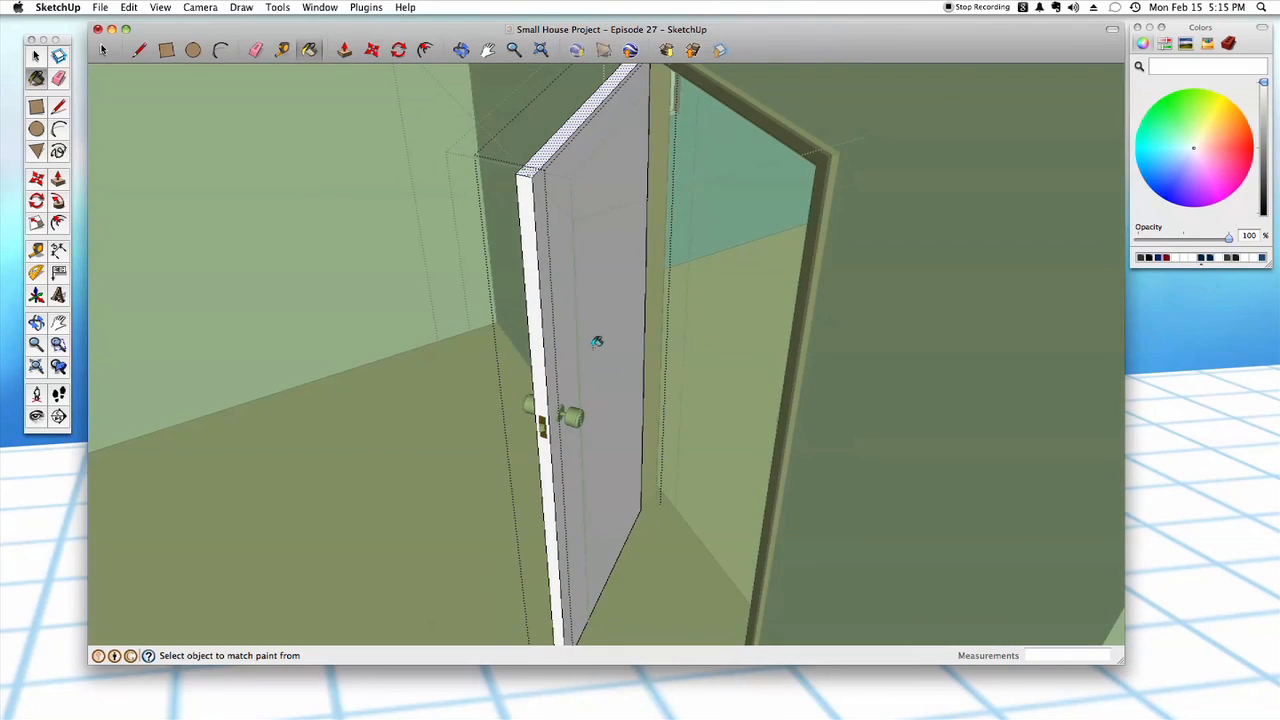
mouse_move(686, 368)
middle_down()
mouse_move(645, 432)
mouse_move(660, 420)
middle_up()
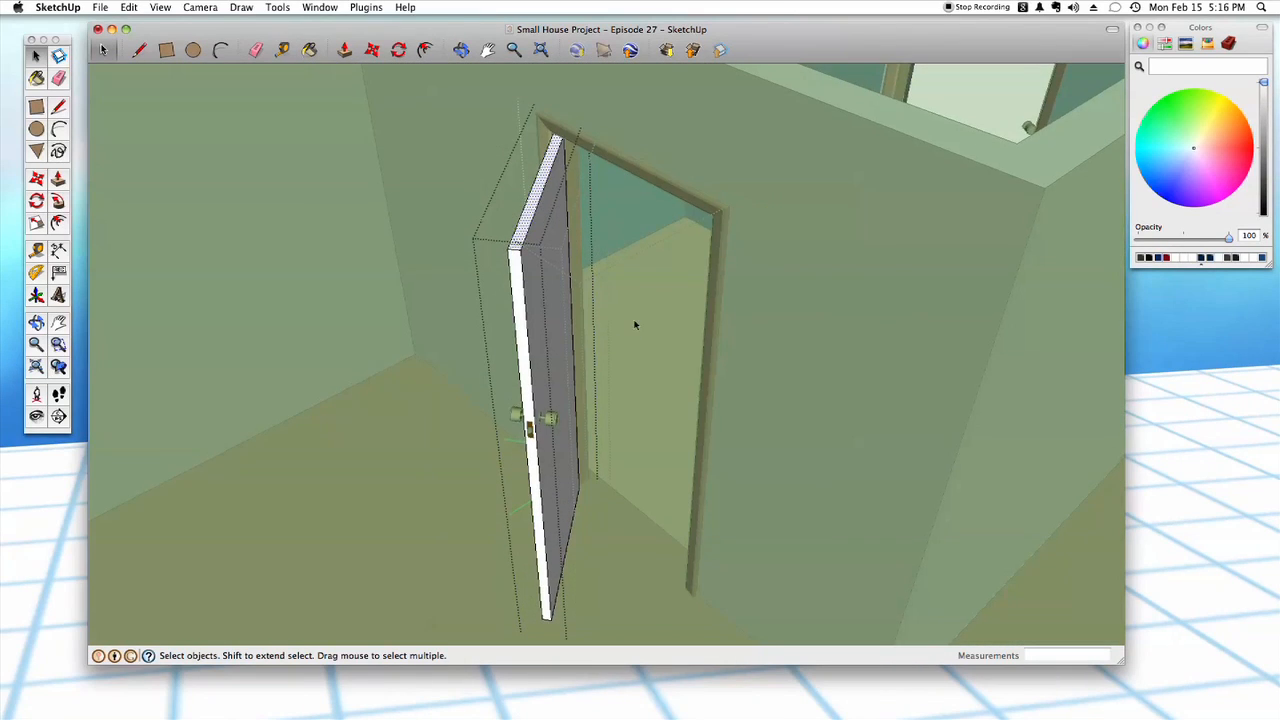
- Open the door's frame for editing, paint all its wood trim faces white, and leave the component
mouse_move(634, 324)
middle_down()
mouse_move(637, 277)
mouse_move(529, 93)
mouse_move(663, 274)
mouse_move(625, 237)
mouse_move(655, 262)
mouse_move(689, 333)
mouse_move(630, 510)
mouse_move(648, 284)
middle_up()
mouse_move(661, 240)
middle_down()
mouse_move(643, 298)
mouse_move(680, 263)
mouse_move(684, 166)
mouse_move(776, 194)
middle_up()
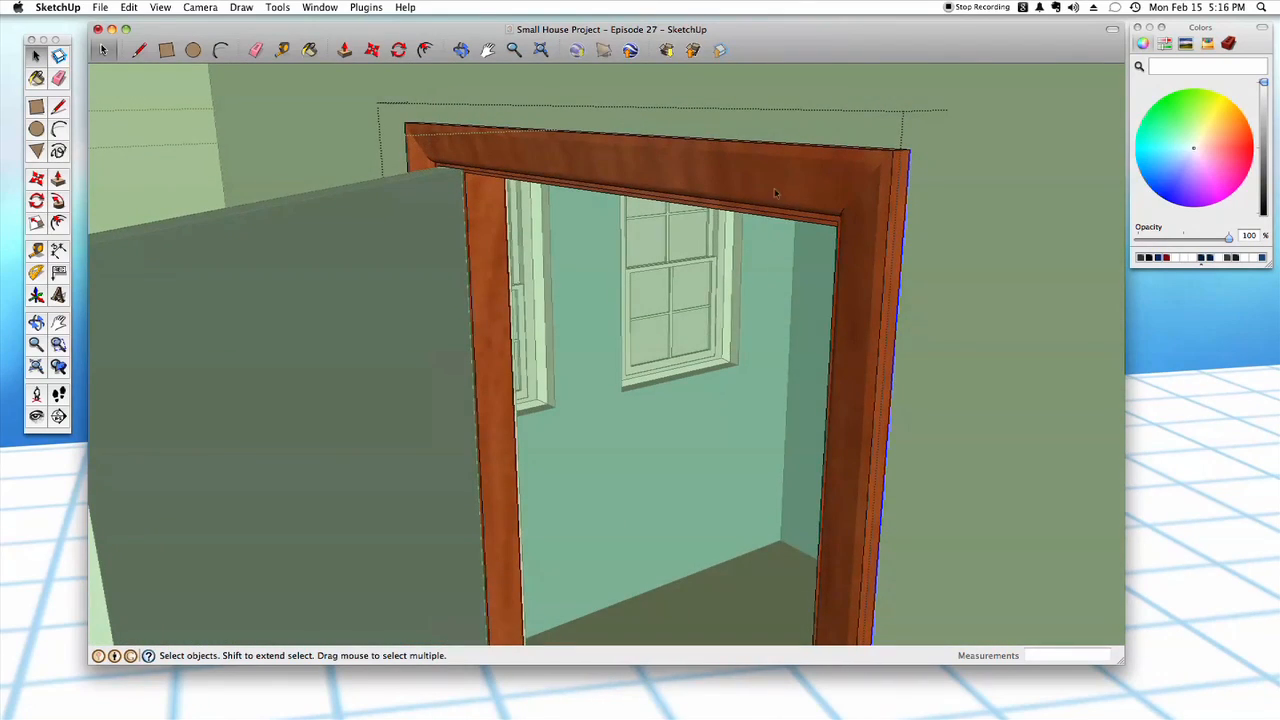
mouse_move(780, 258)
middle_down()
mouse_move(760, 263)
mouse_move(671, 164)
mouse_move(650, 255)
mouse_move(689, 363)
mouse_move(708, 318)
mouse_move(674, 322)
middle_up()
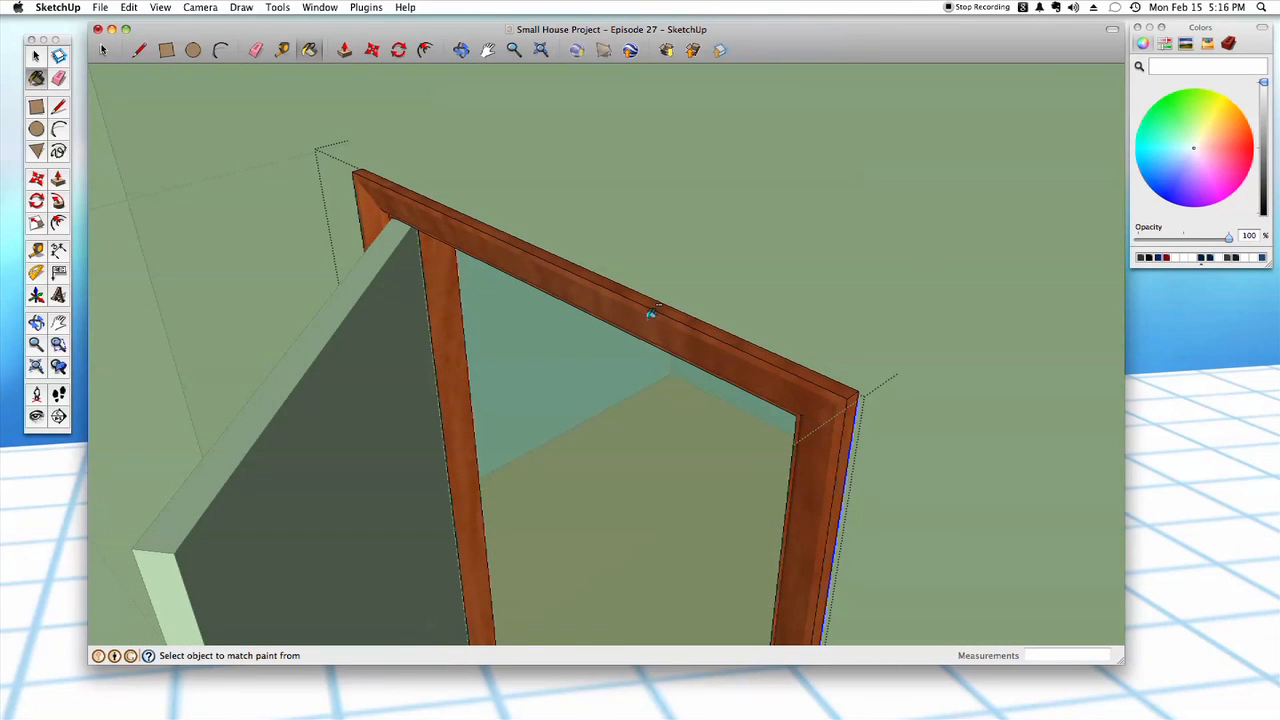
middle_drag(716, 435, 701, 448)
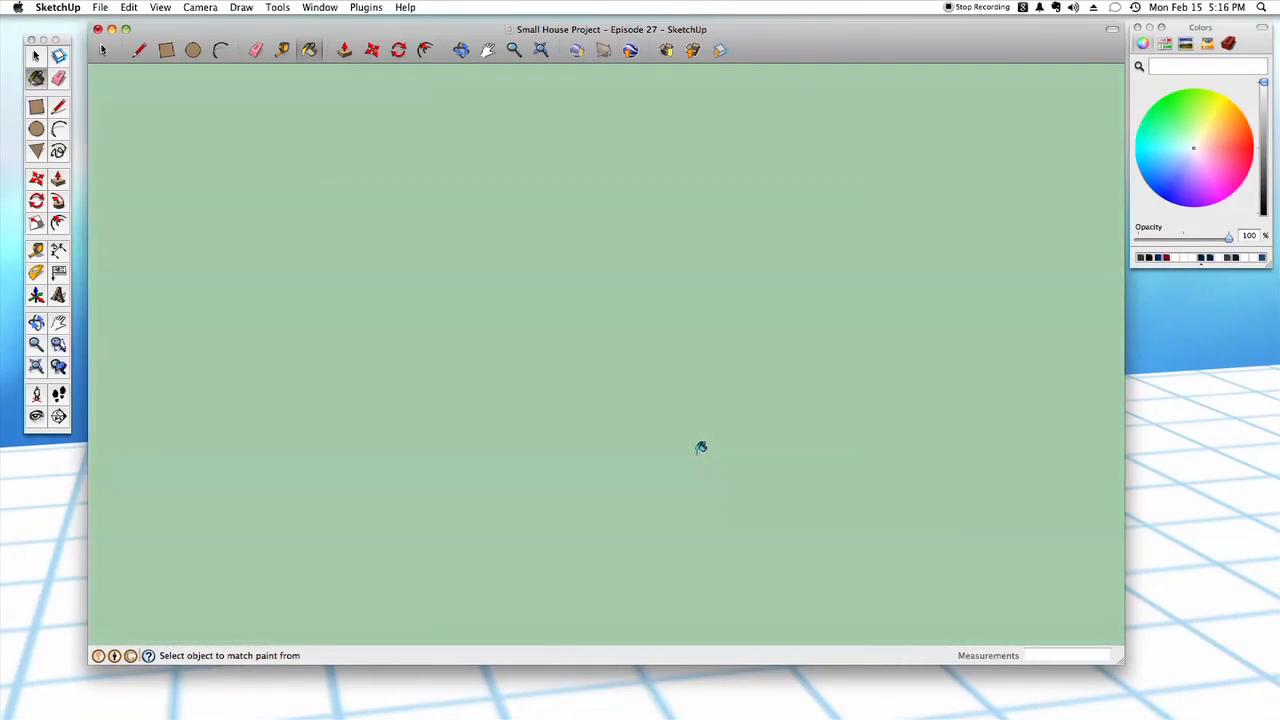
scroll(701, 448, down, 10)
mouse_move(701, 434)
middle_down()
mouse_move(763, 329)
mouse_move(760, 288)
middle_up()
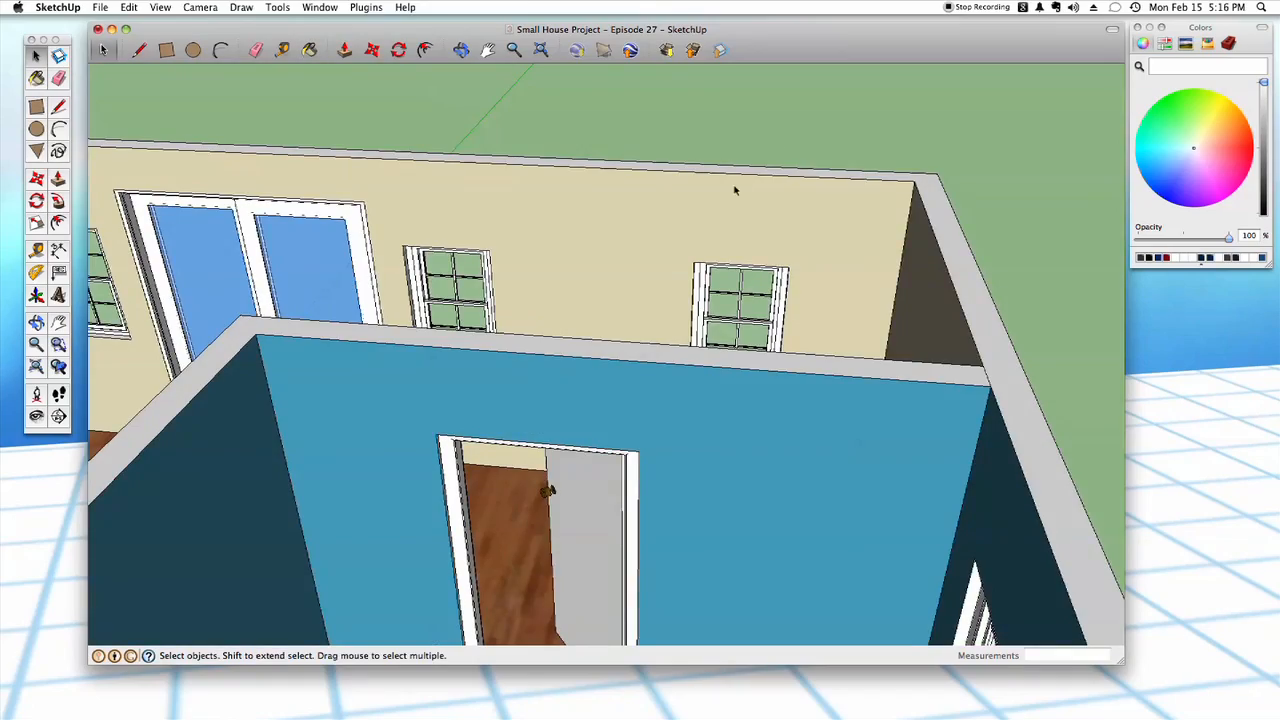
- Examine the interior doors and their trim around the blue tiled room from both sides
mouse_move(735, 190)
middle_down()
mouse_move(623, 315)
mouse_move(625, 342)
middle_up()
scroll(625, 341, down, 10)
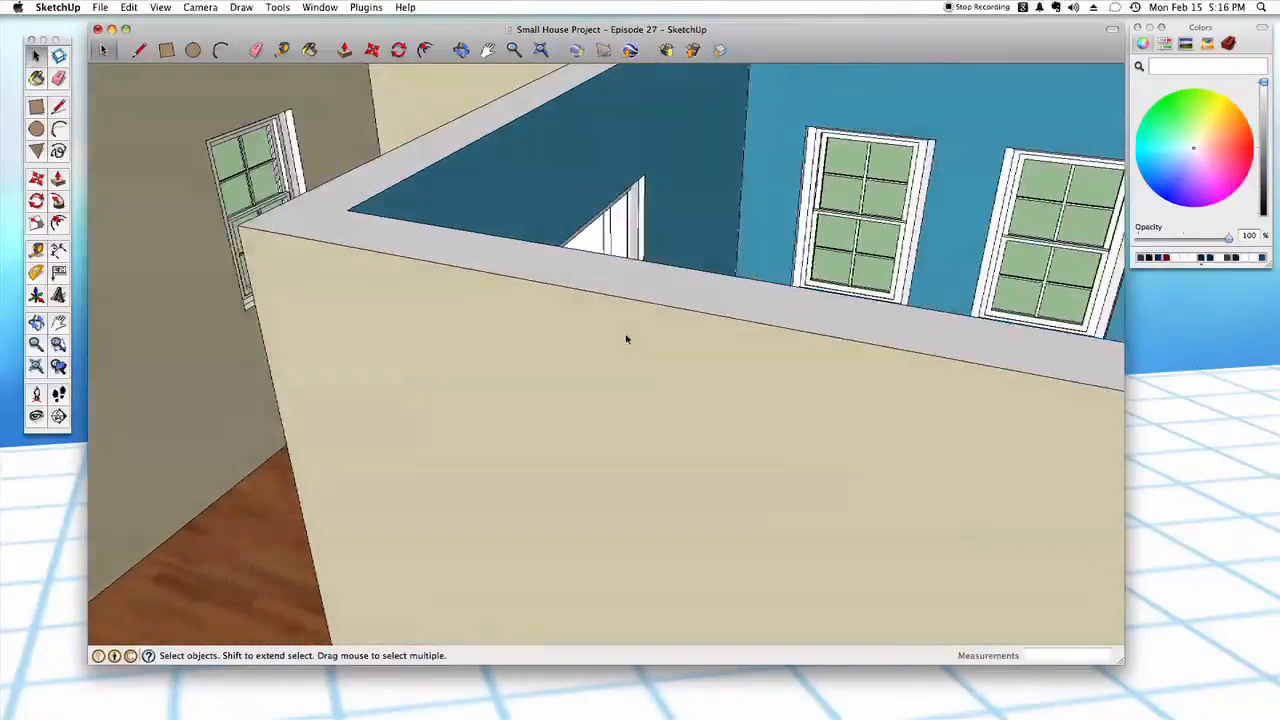
scroll(625, 341, down, 10)
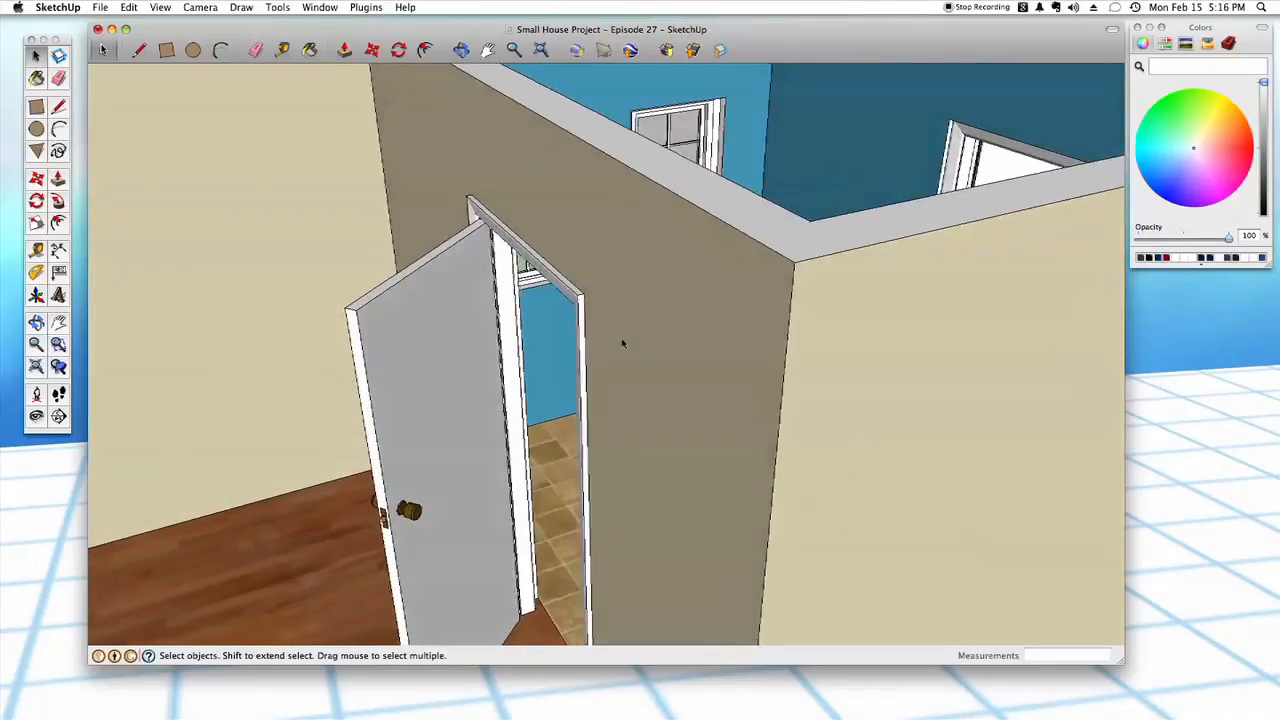
scroll(622, 337, up, 10)
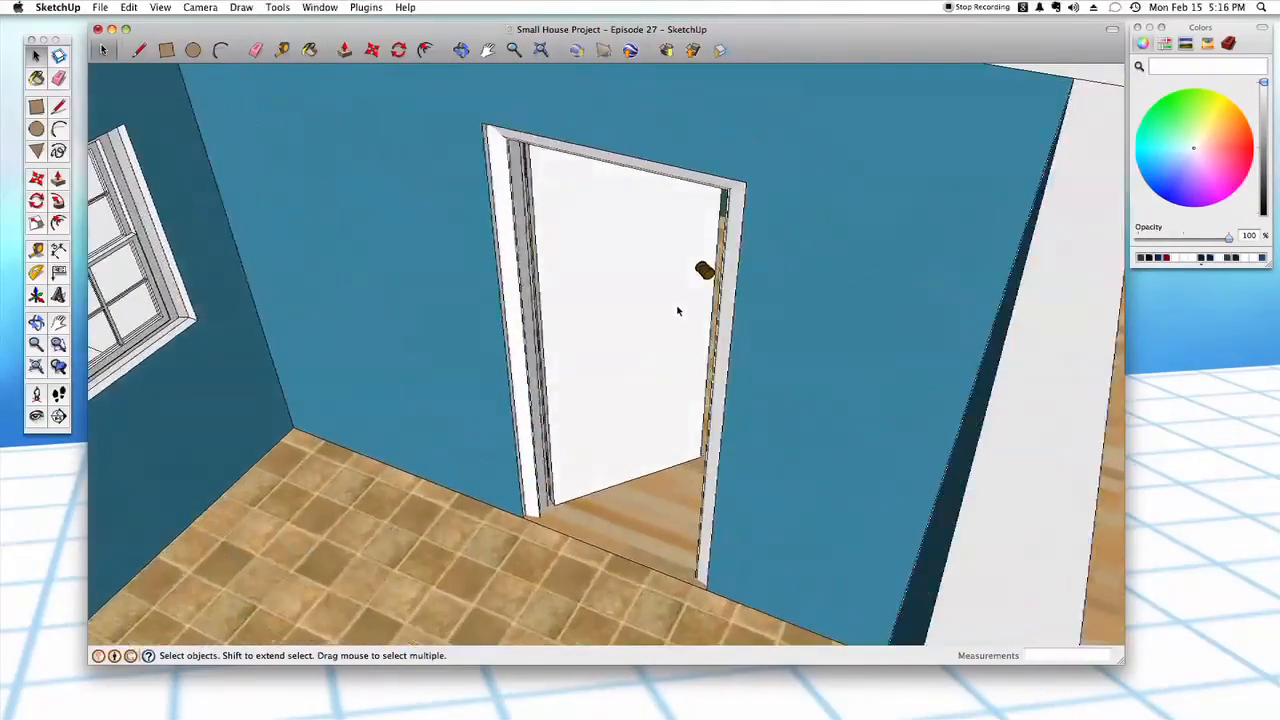
middle_drag(677, 307, 697, 393)
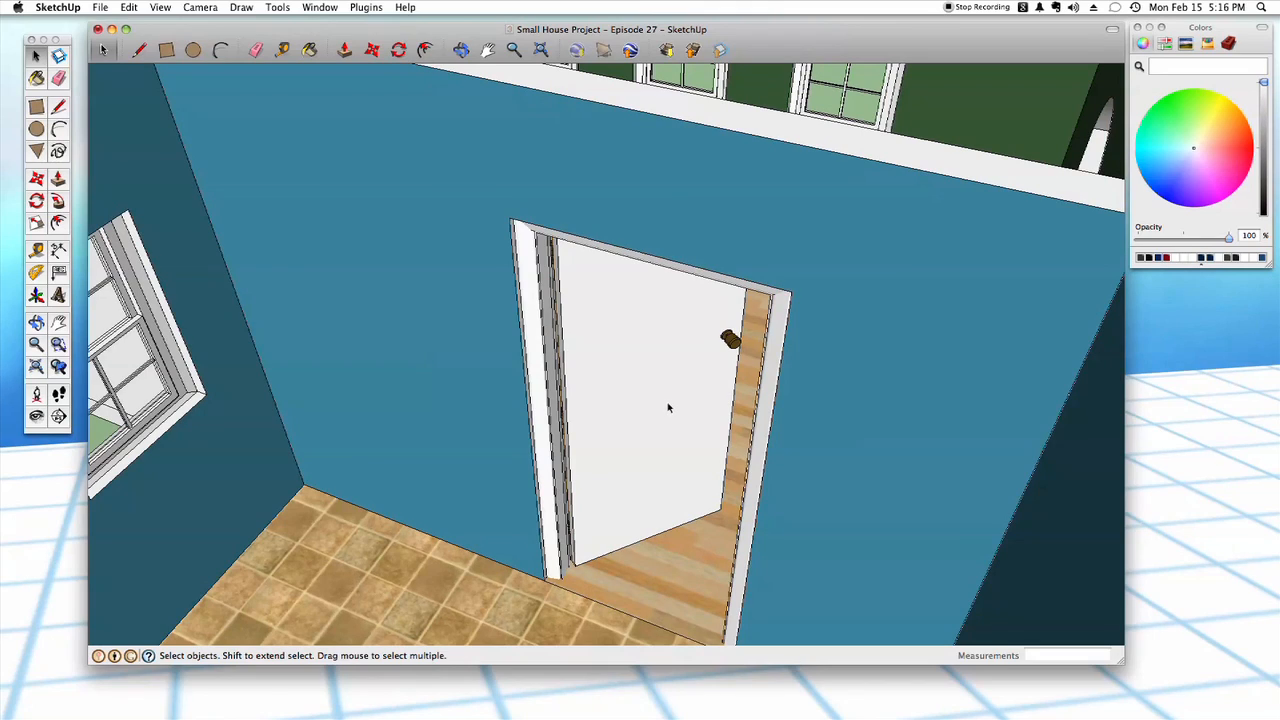
scroll(717, 454, down, 10)
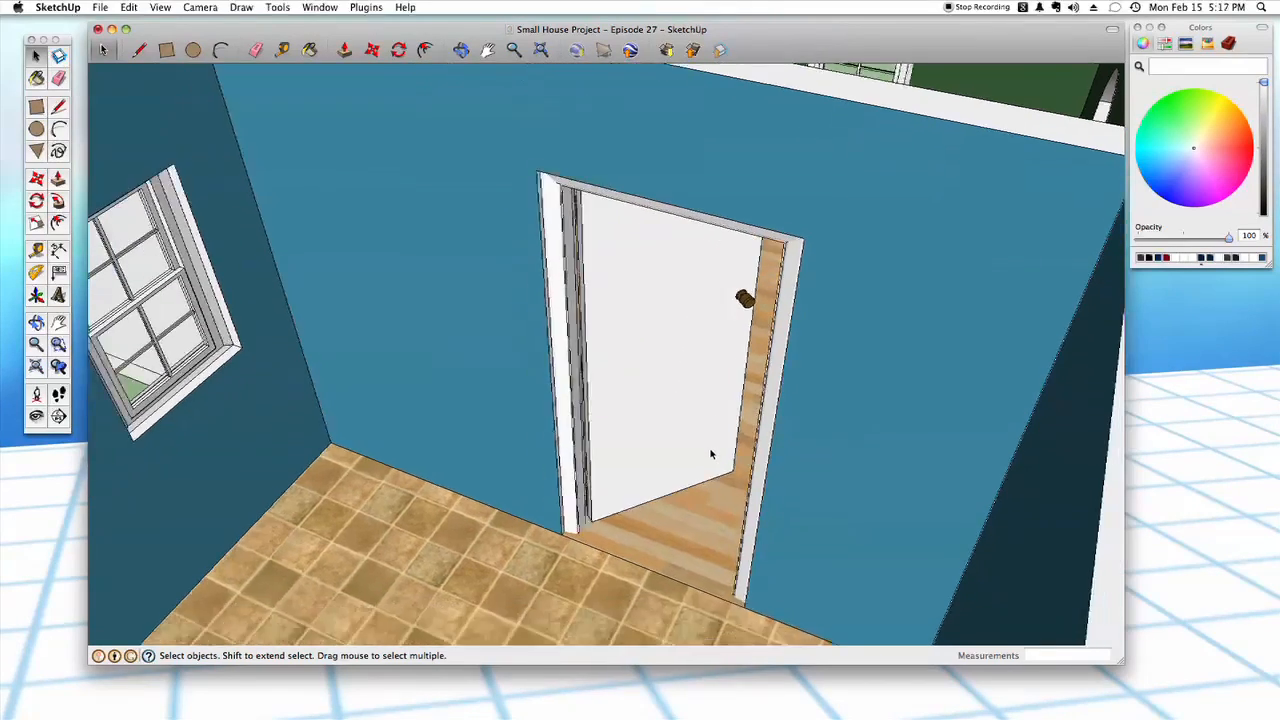
scroll(706, 451, down, 10)
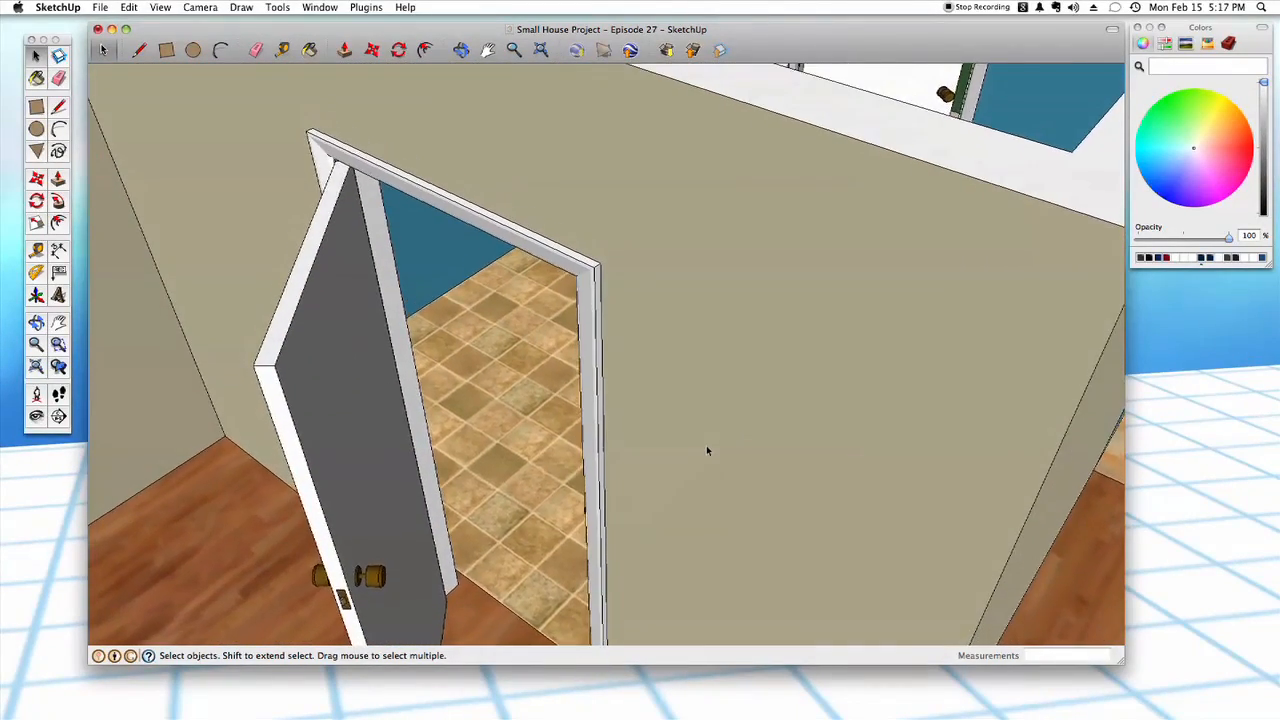
scroll(706, 451, down, 2)
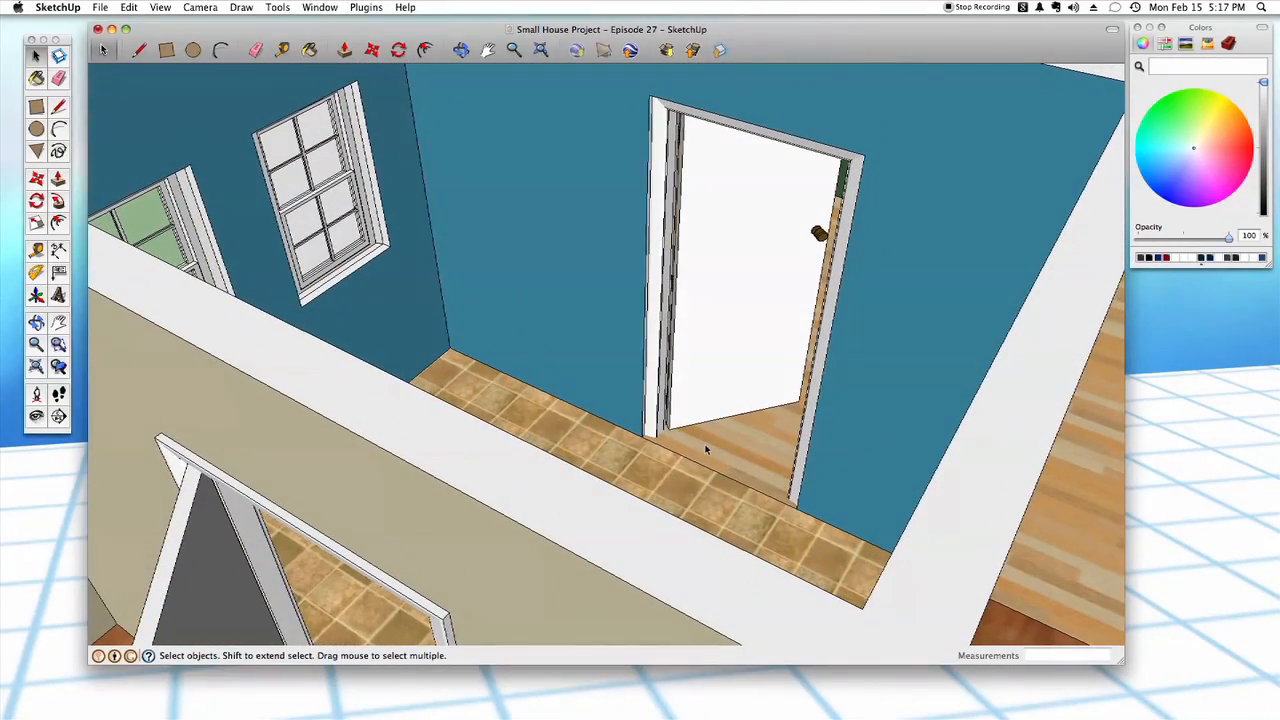
scroll(706, 451, down, 10)
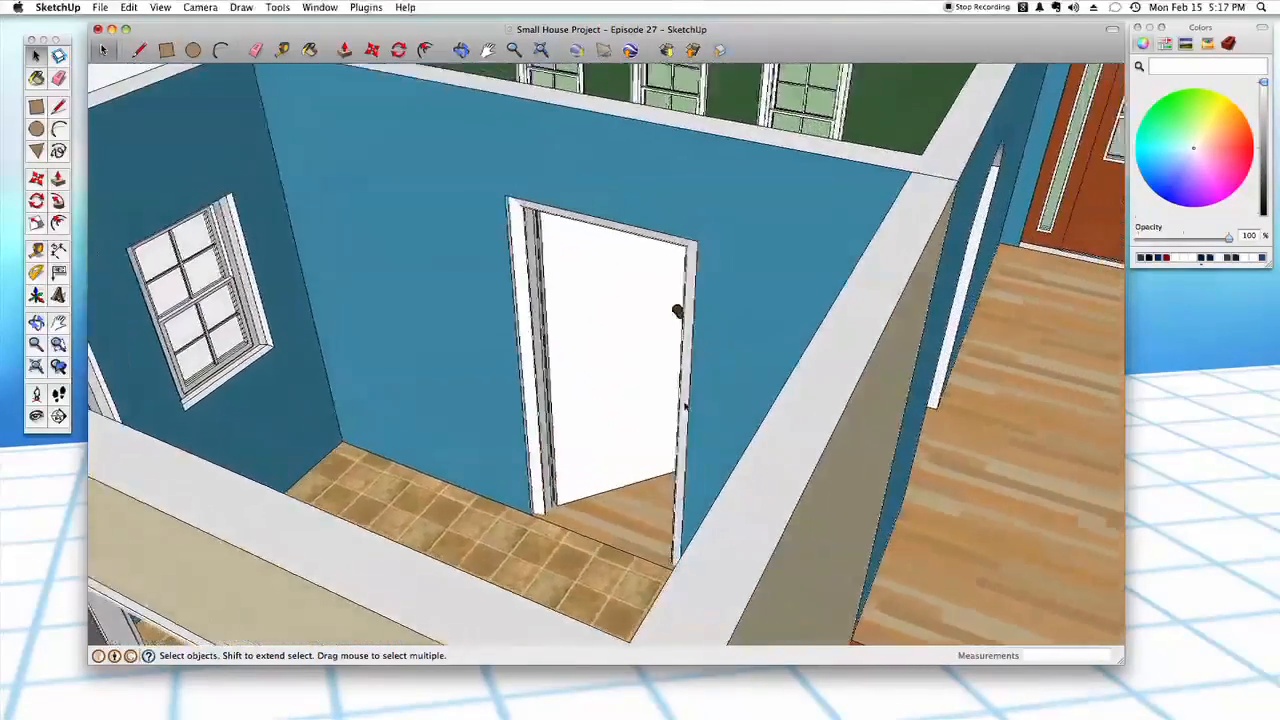
- Open the front entry door component and paint the interior wood faces of the double doors and sidelights white
mouse_move(610, 363)
middle_down()
mouse_move(660, 346)
mouse_move(713, 232)
mouse_move(621, 331)
middle_up()
scroll(621, 331, up, 5)
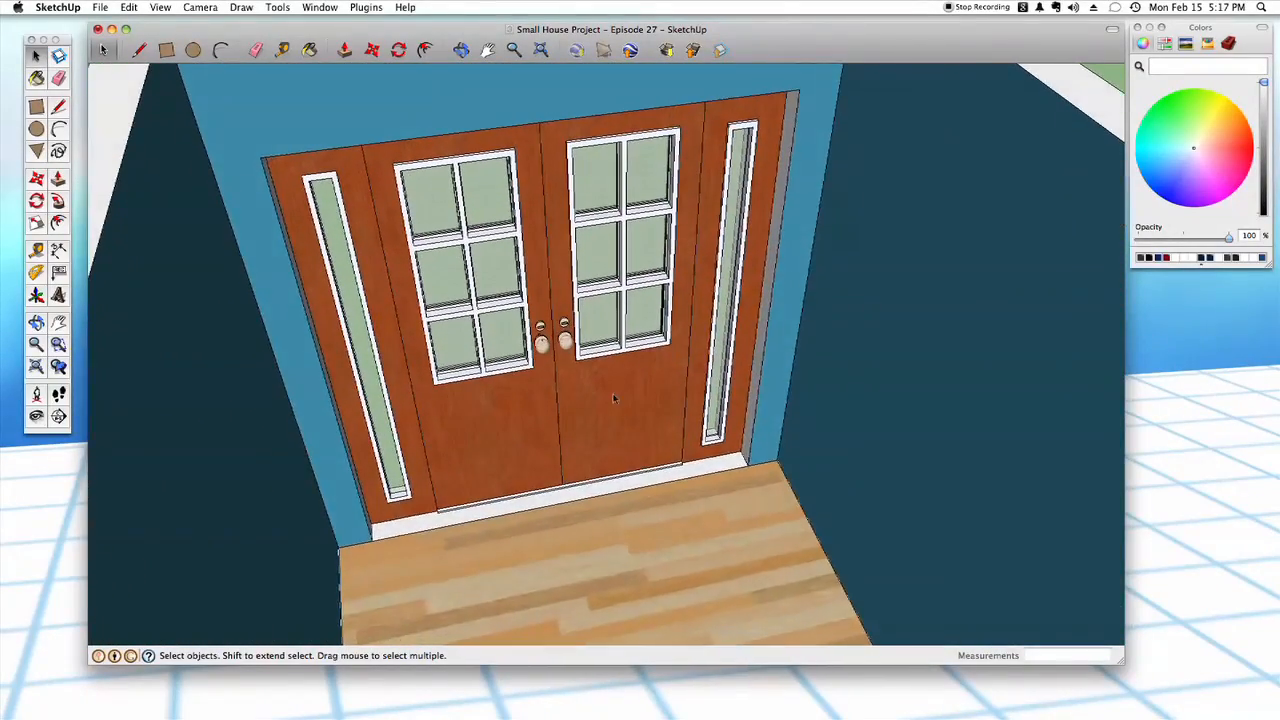
double_click(613, 393)
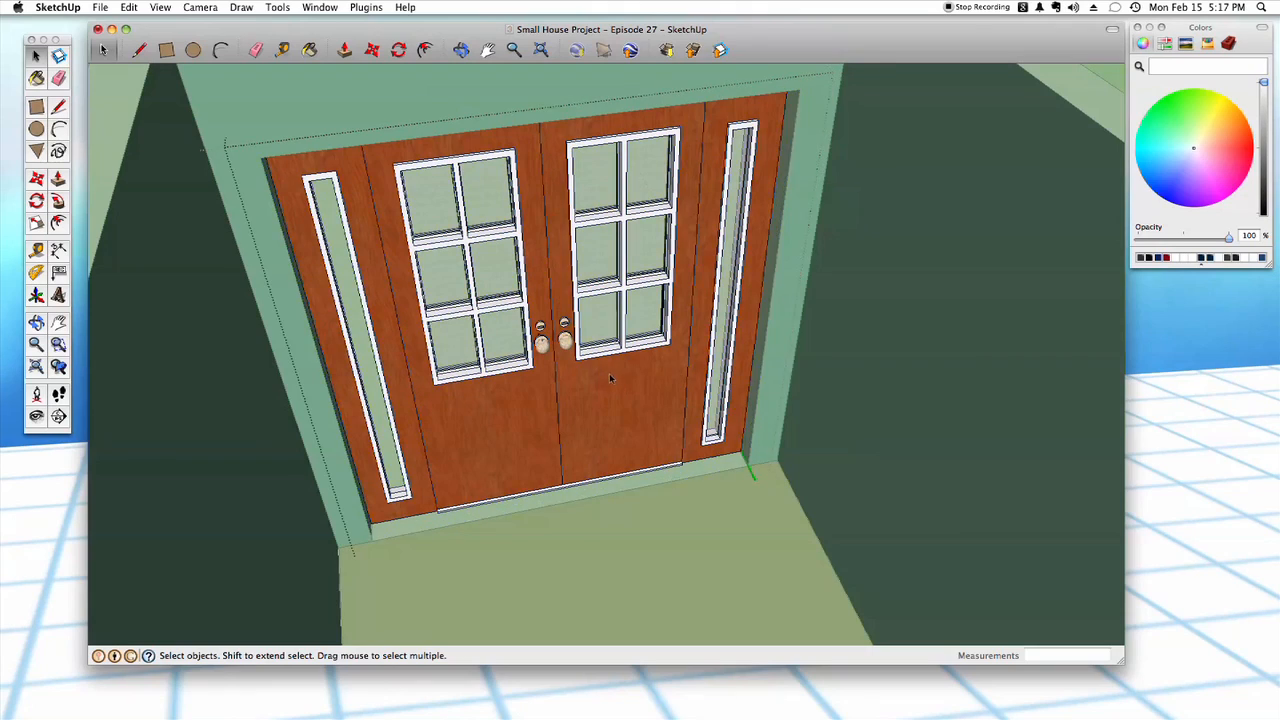
click(413, 408)
click(727, 118)
middle_drag(656, 384, 714, 391)
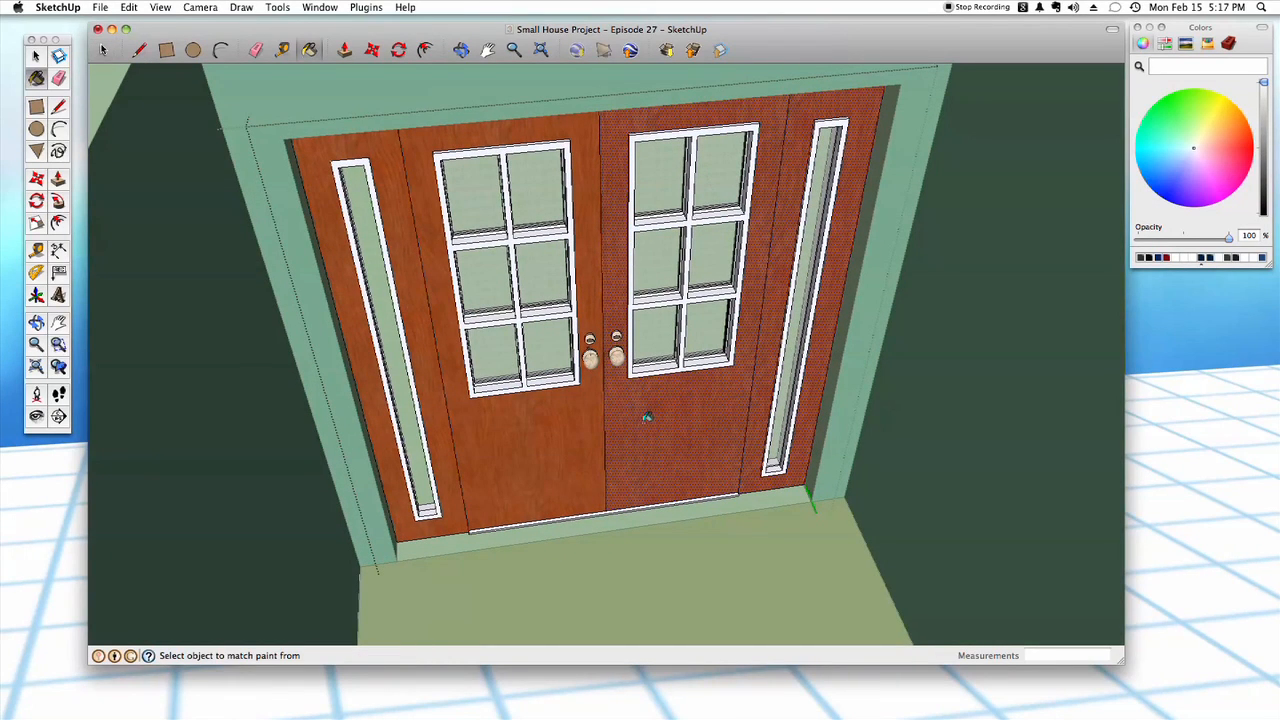
click(577, 402)
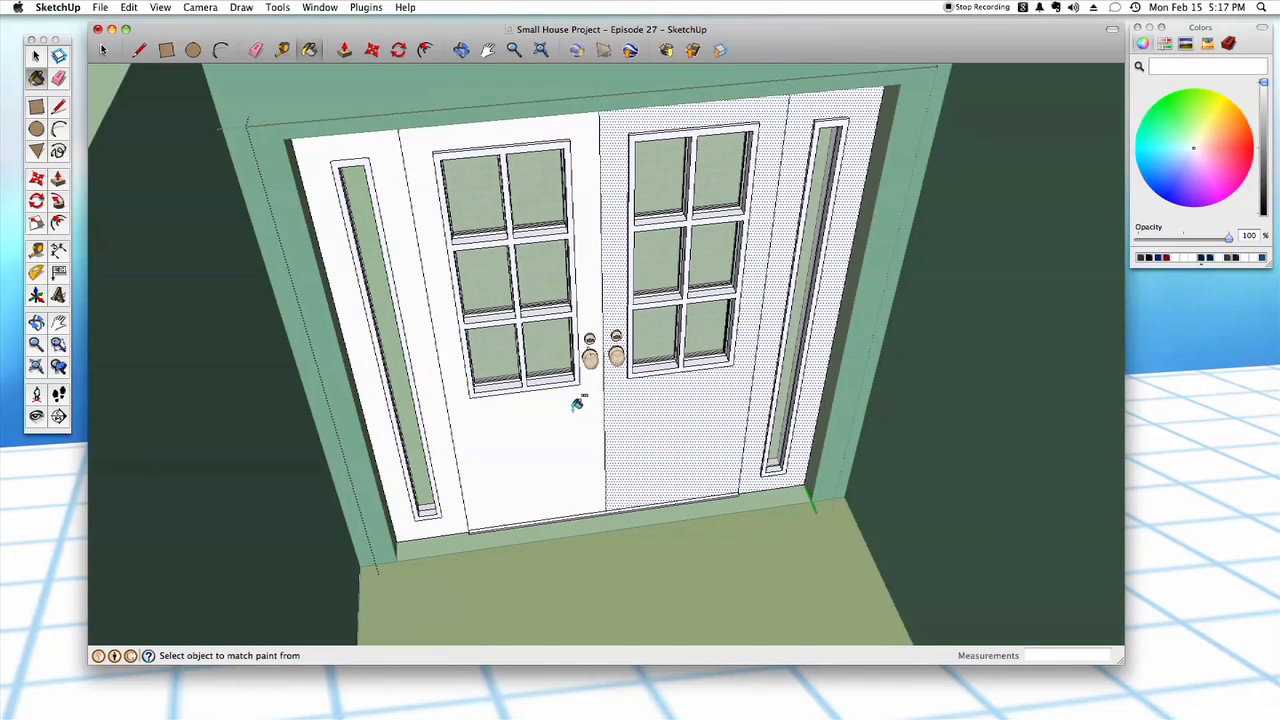
- Paint the exterior wood faces of the front double doors and sidelights white, and close the component
middle_drag(572, 152, 489, 569)
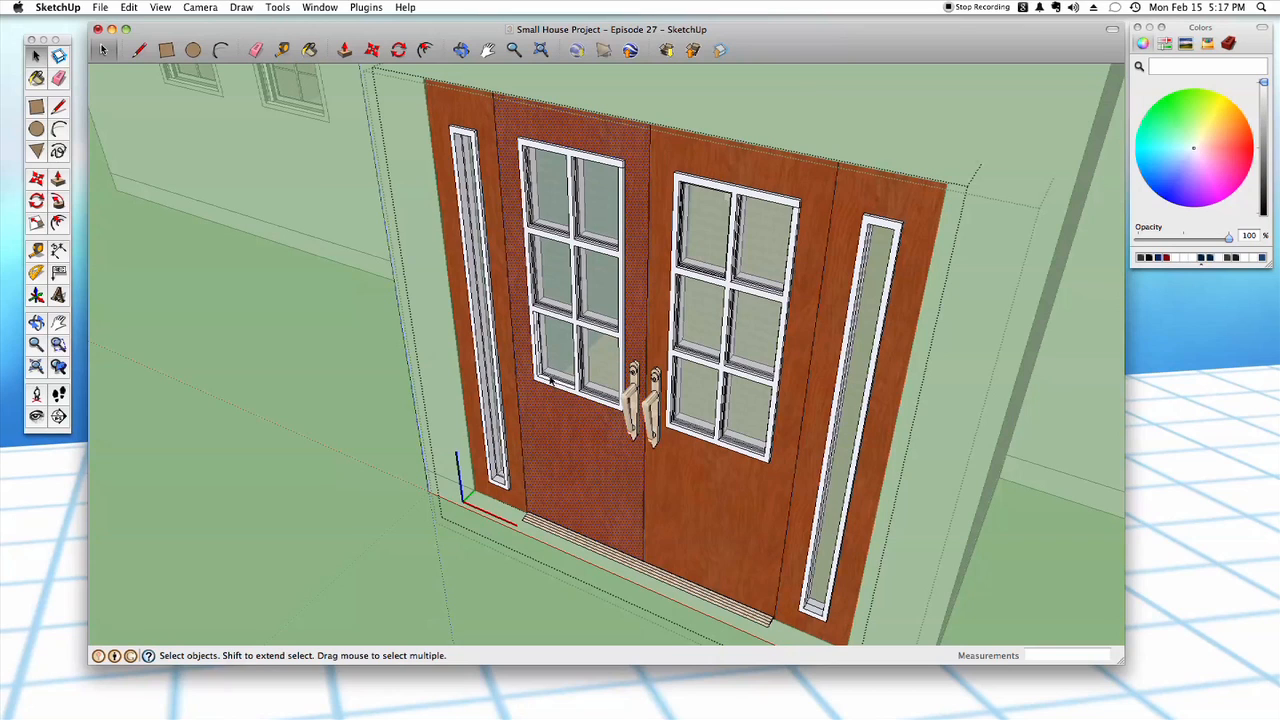
click(562, 427)
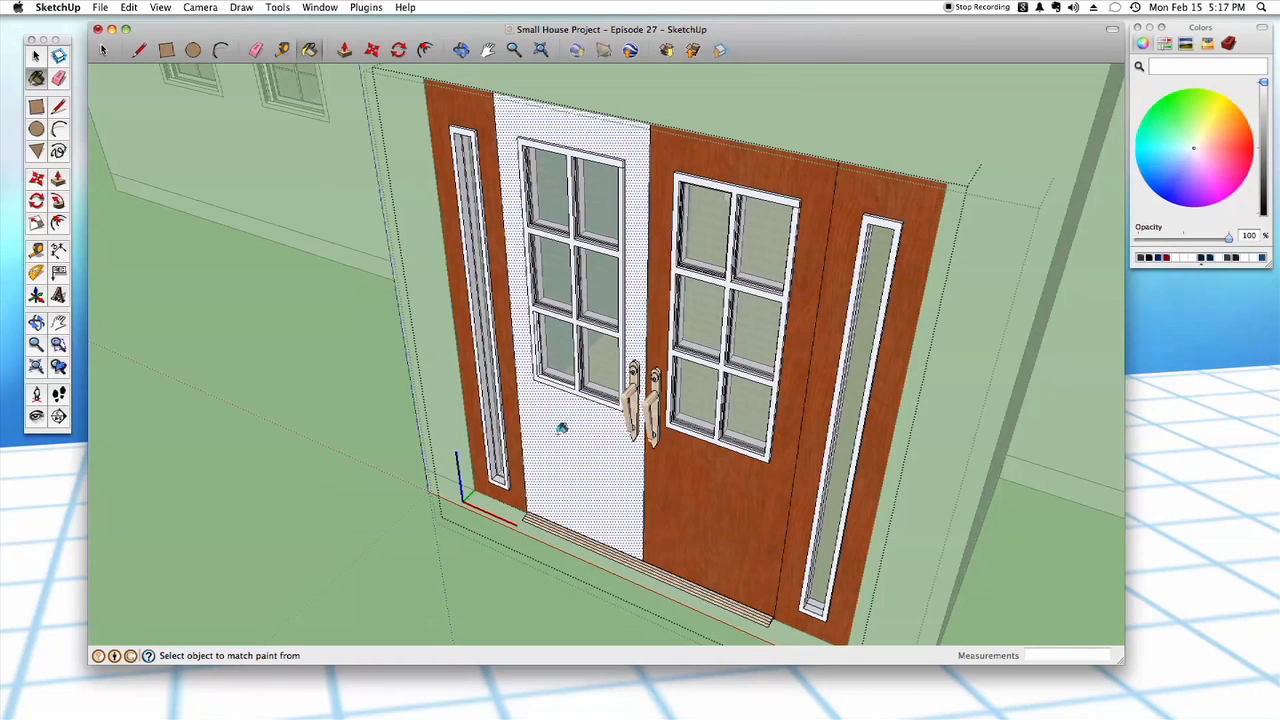
click(677, 455)
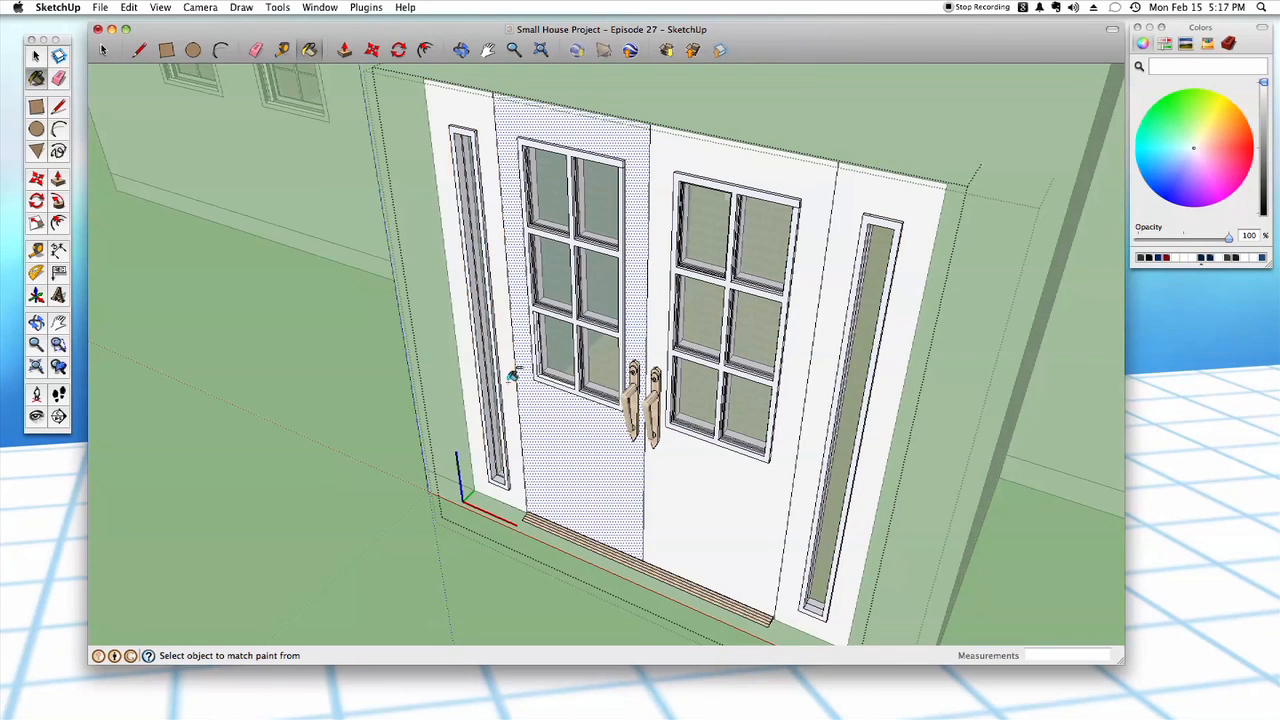
key(space)
click(372, 547)
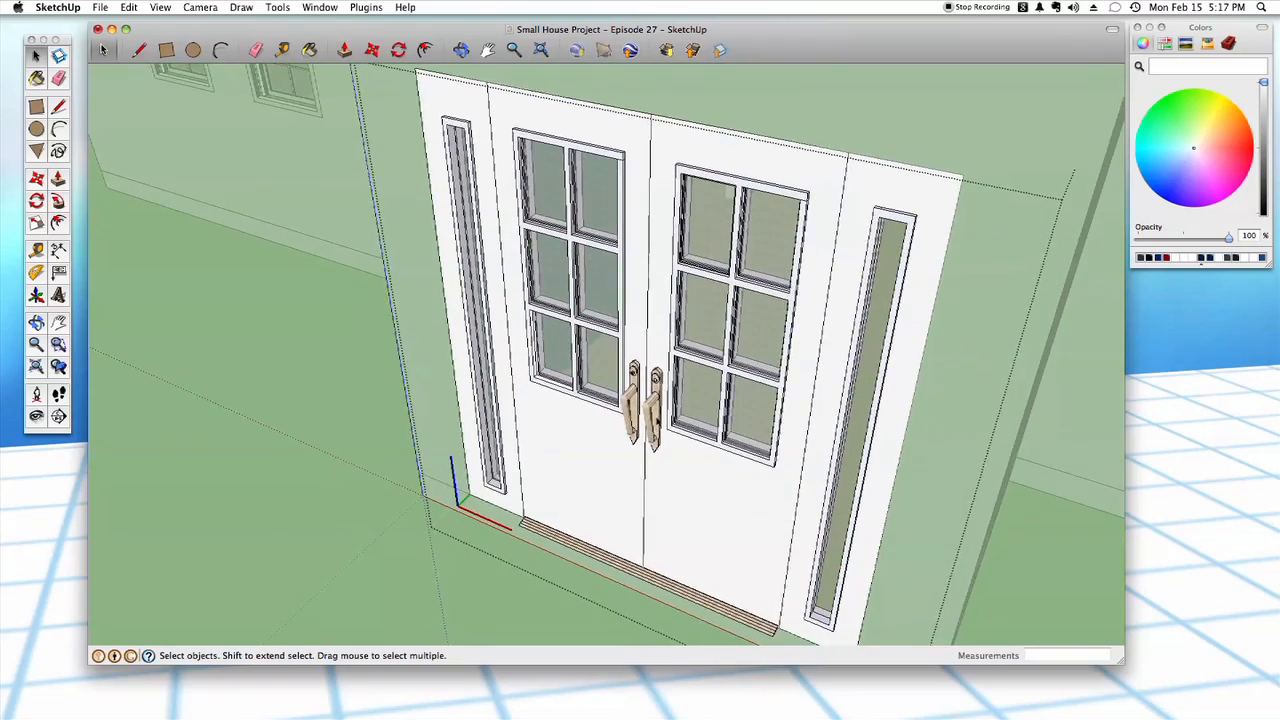
middle_drag(714, 480, 680, 477)
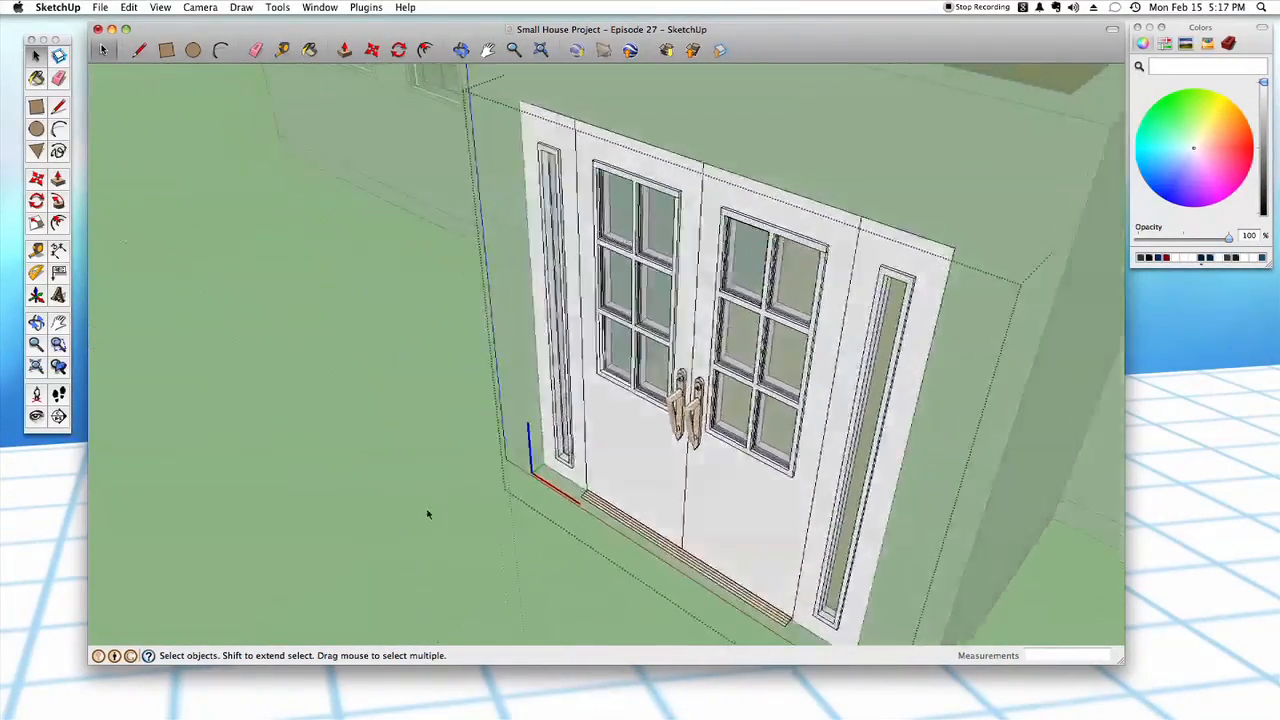
click(431, 507)
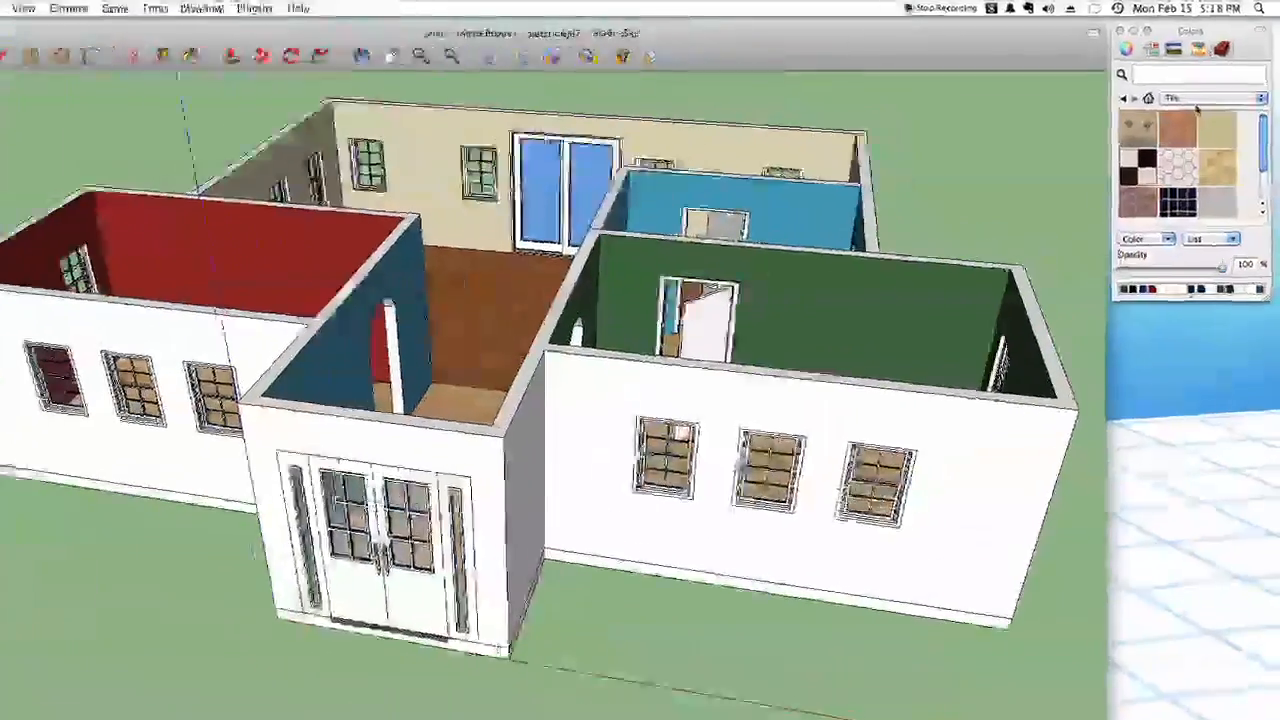
- Paint the house's exterior walls with the brown horizontal siding from the Brick and Cladding materials
click(1212, 87)
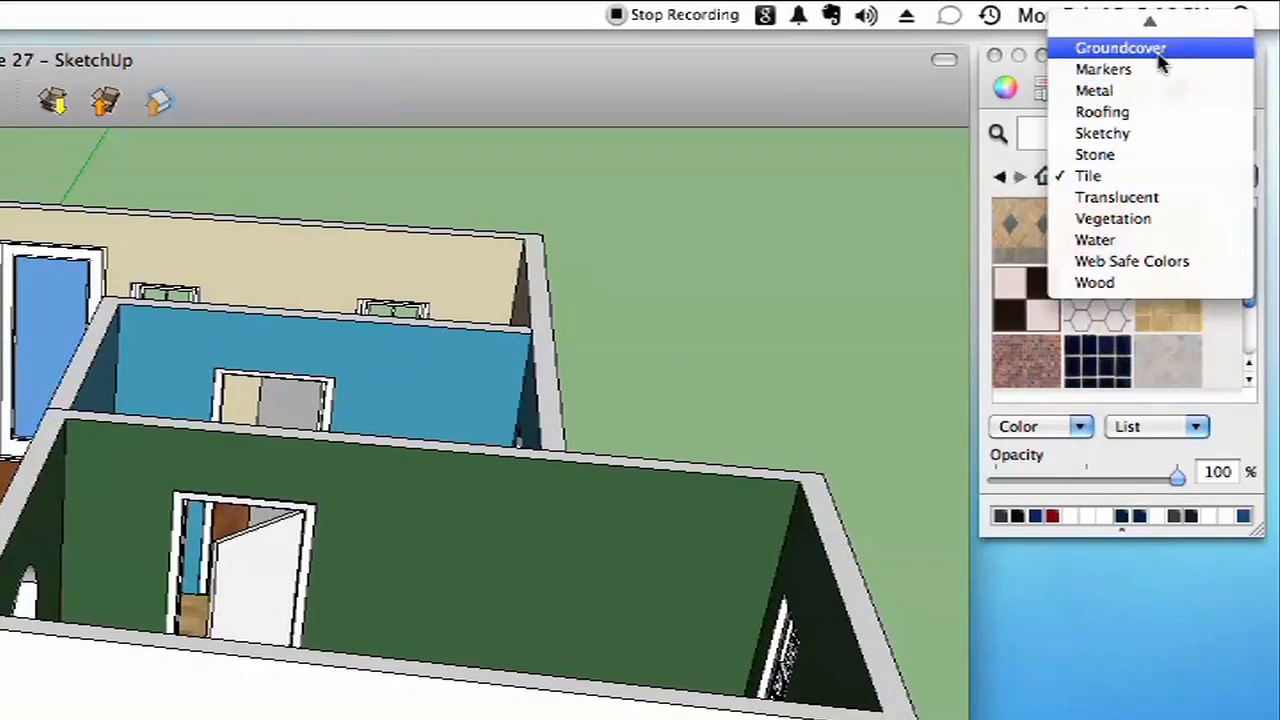
mouse_move(1169, 16)
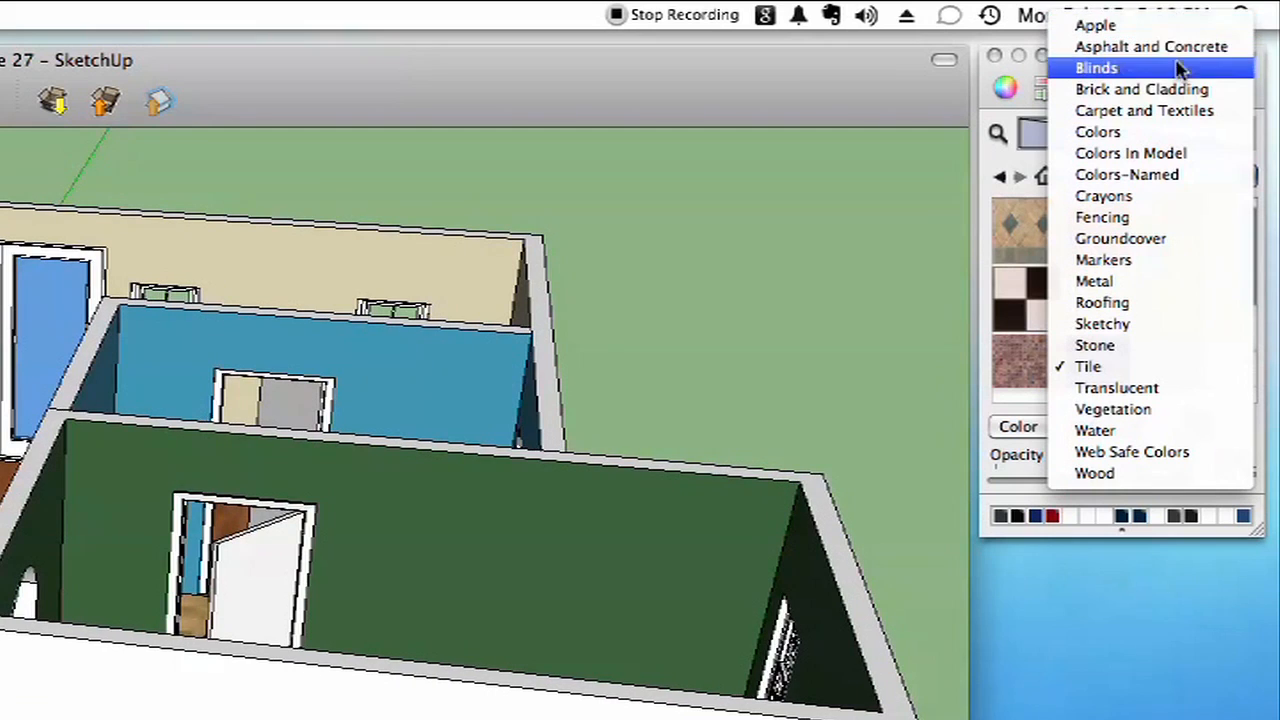
click(1205, 90)
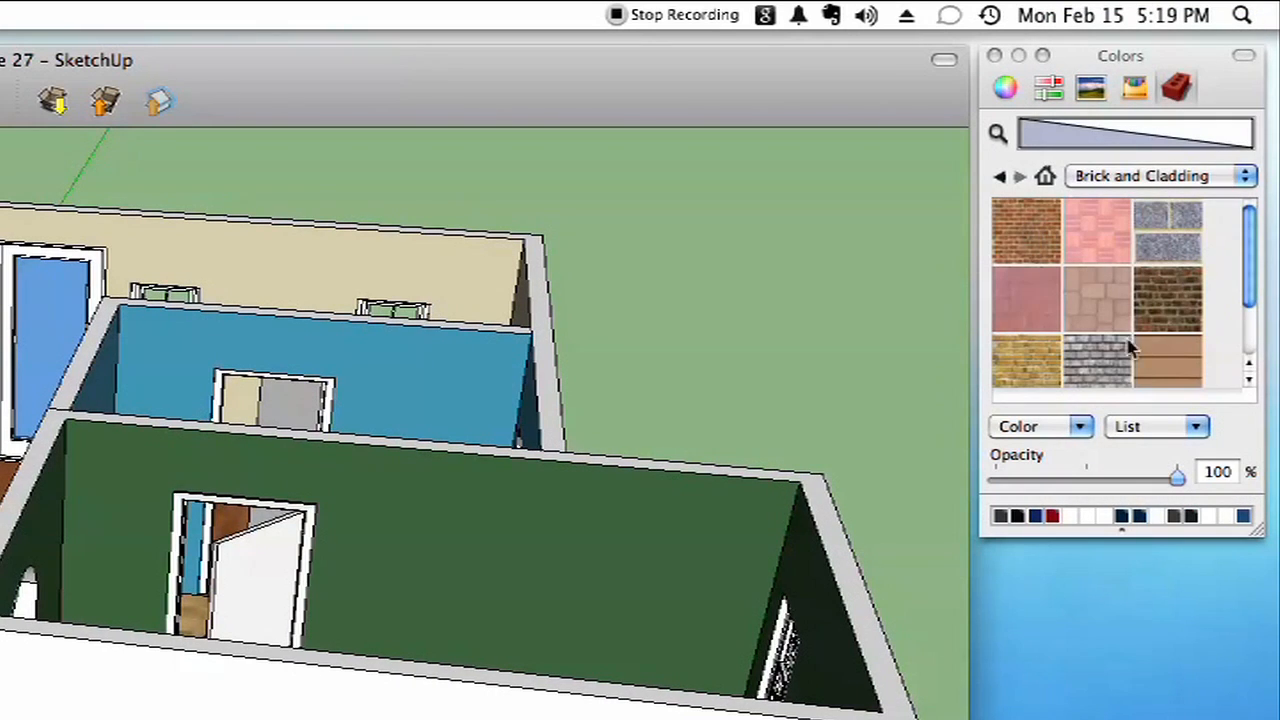
drag(1254, 282, 1246, 338)
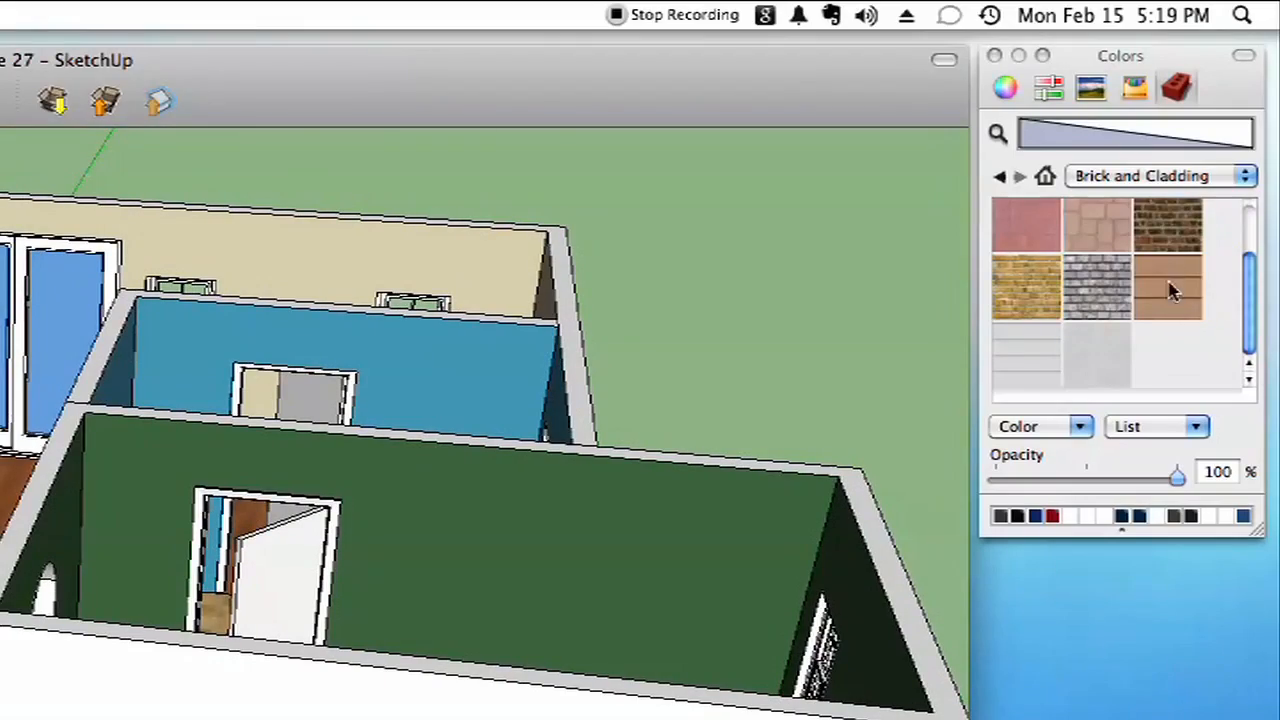
click(1175, 300)
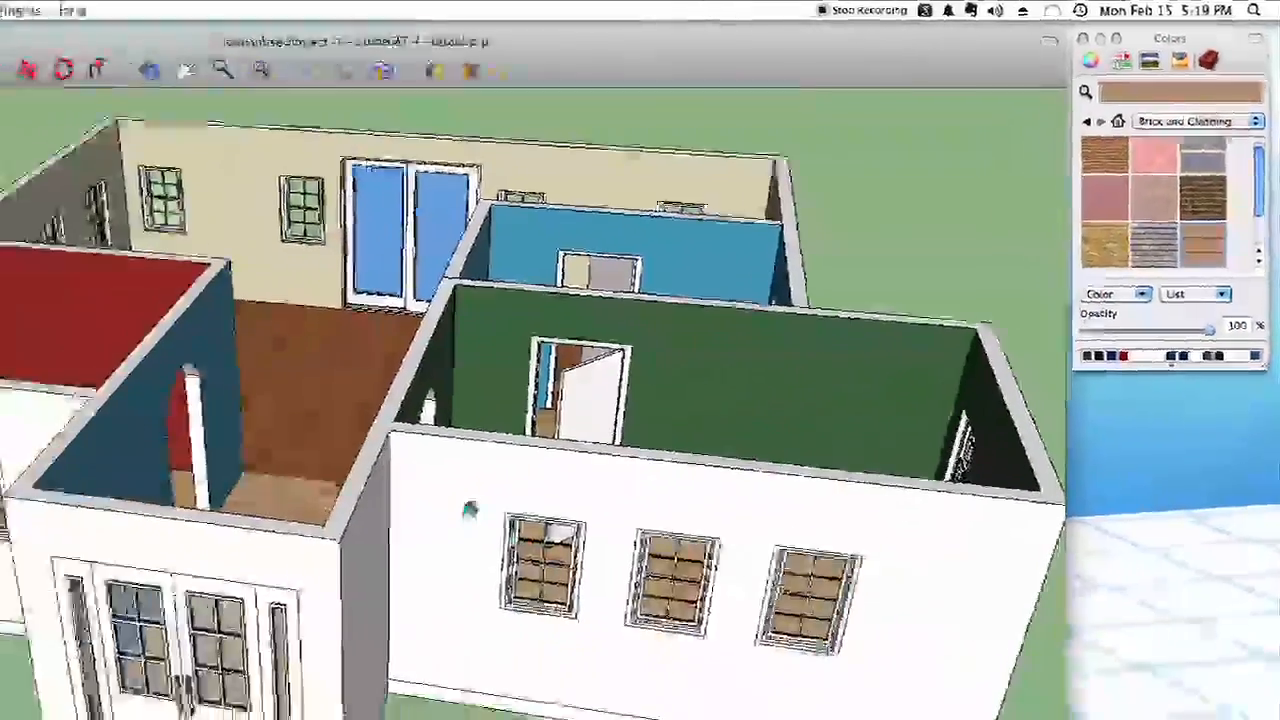
click(469, 510)
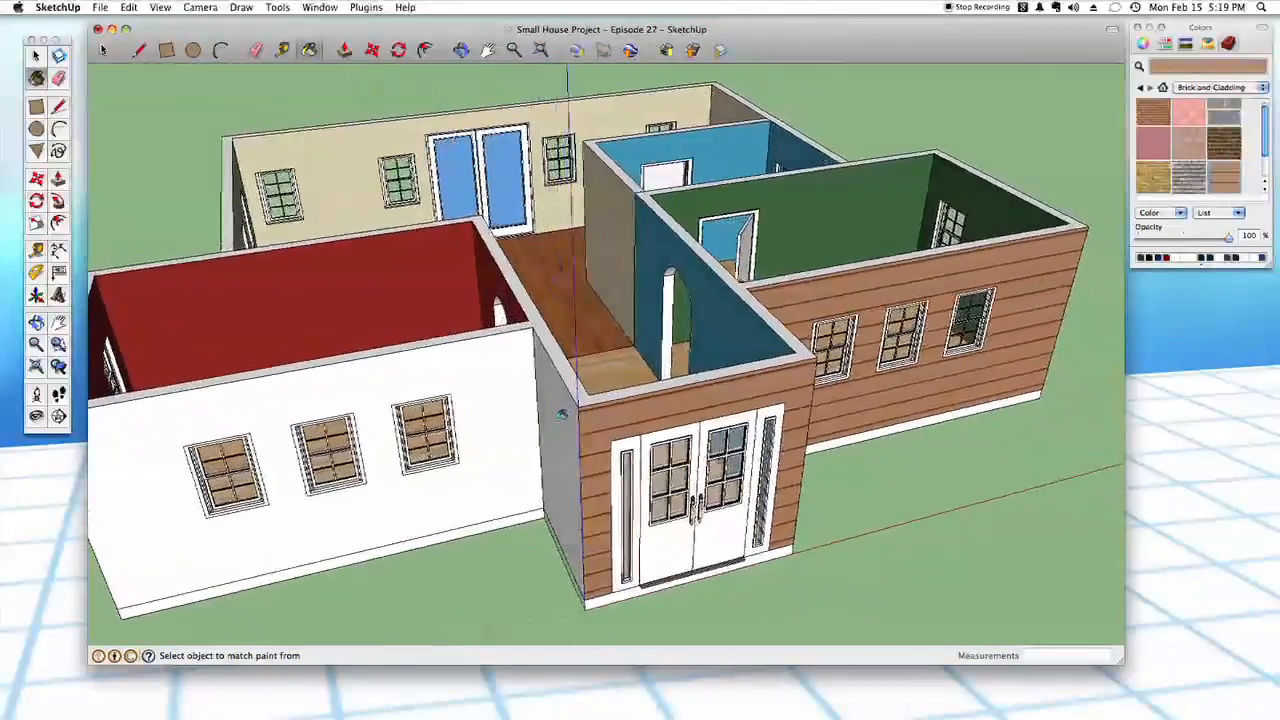
click(560, 411)
click(529, 384)
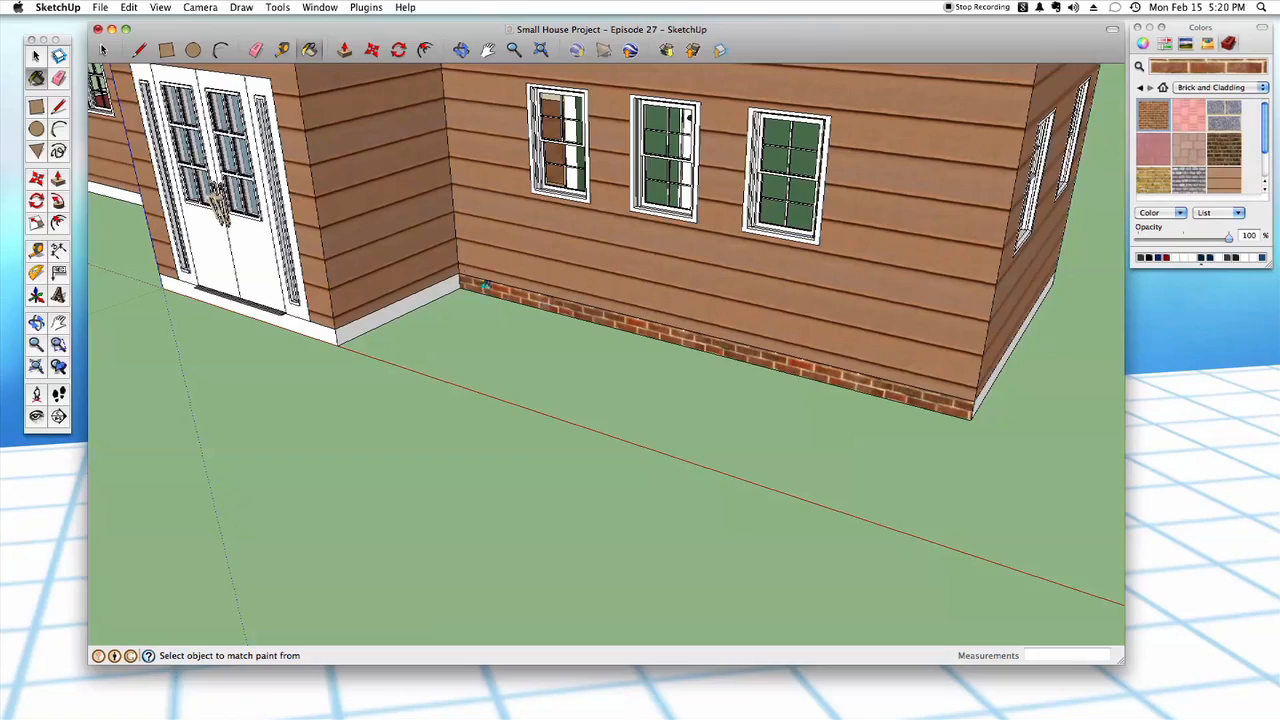
- Paint the white foundation band along the base of the exterior walls with the red brick cladding material
click(309, 314)
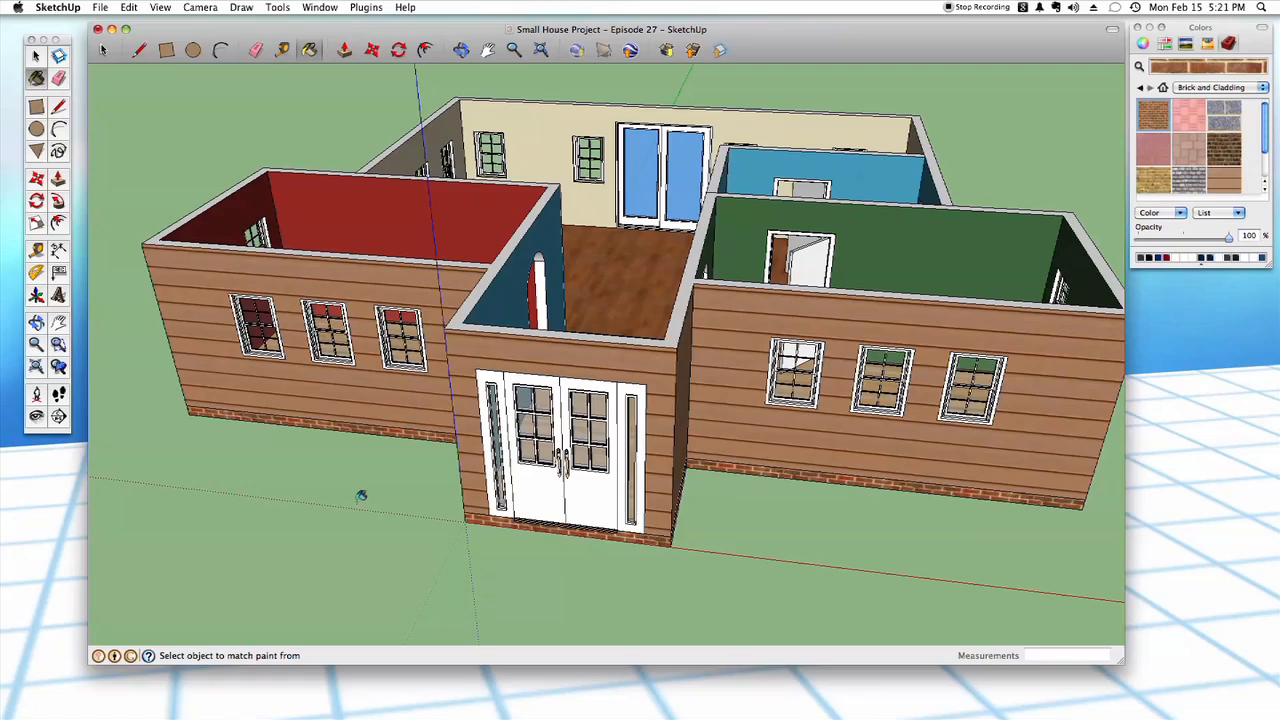
middle_drag(353, 493, 425, 525)
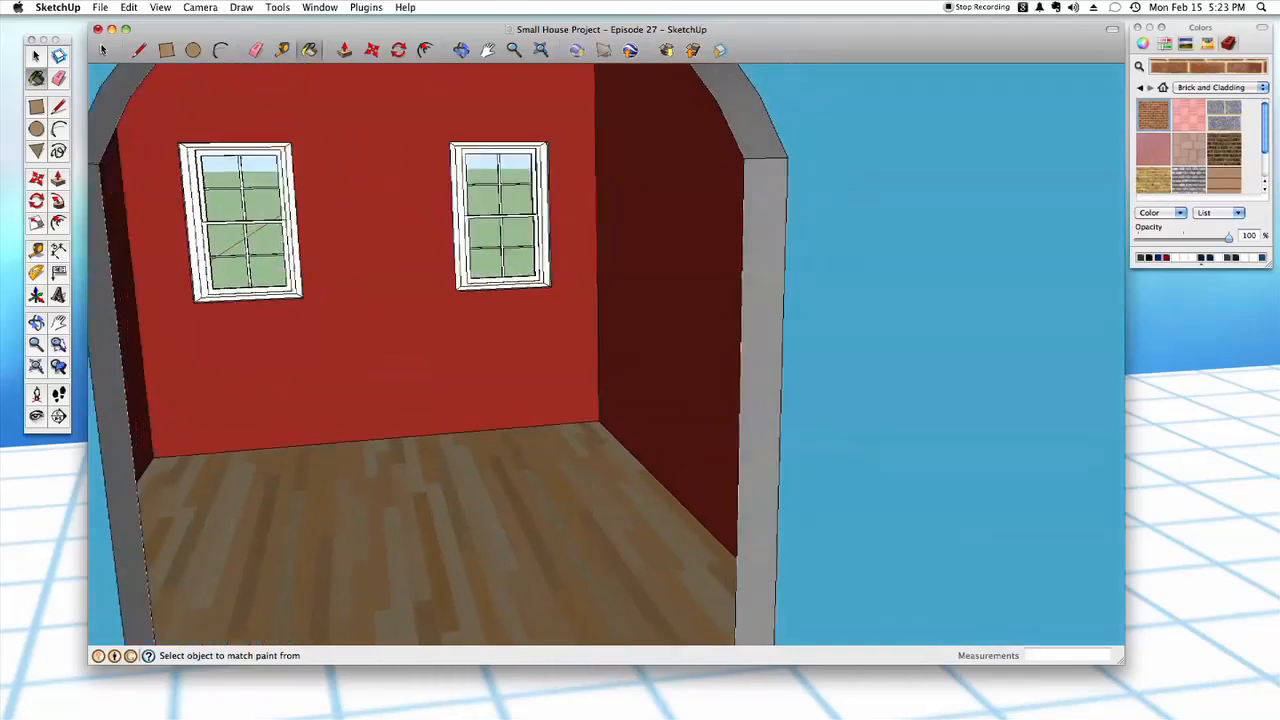
middle_drag(640, 370, 715, 372)
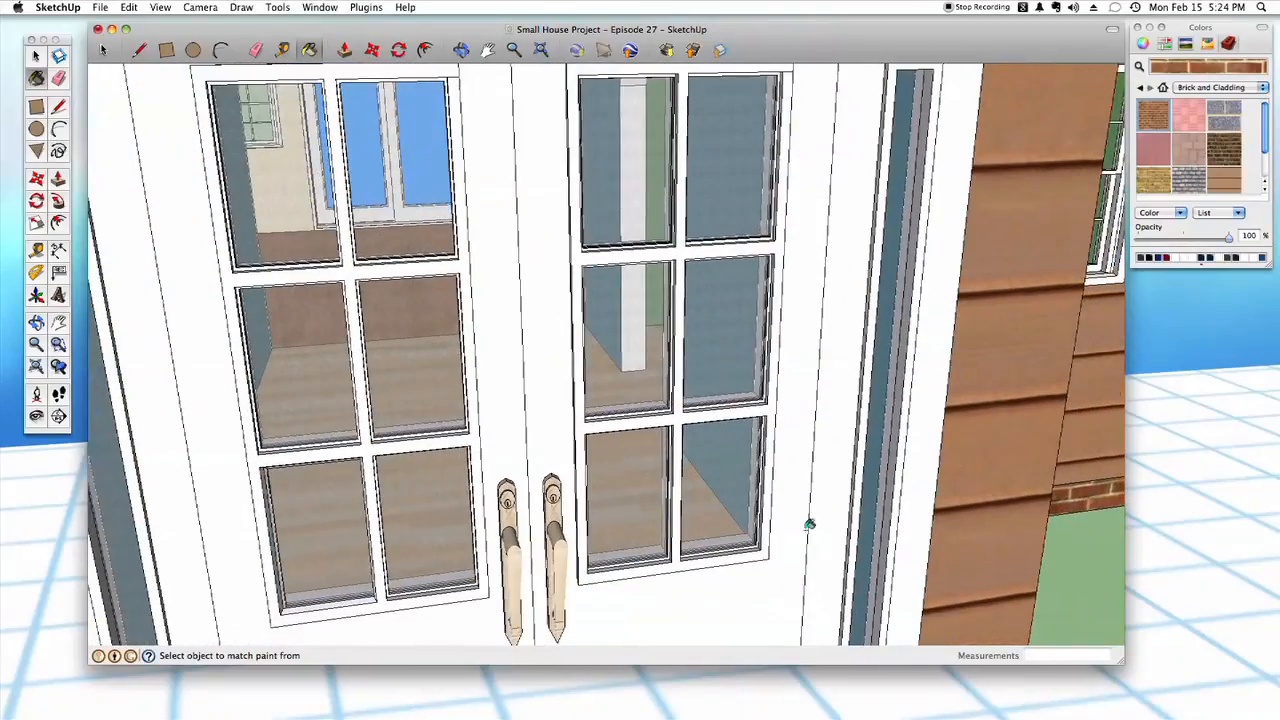
- Open the front double door component down to its glass and select a single middle pane
key(space)
double_click(655, 364)
click(655, 364)
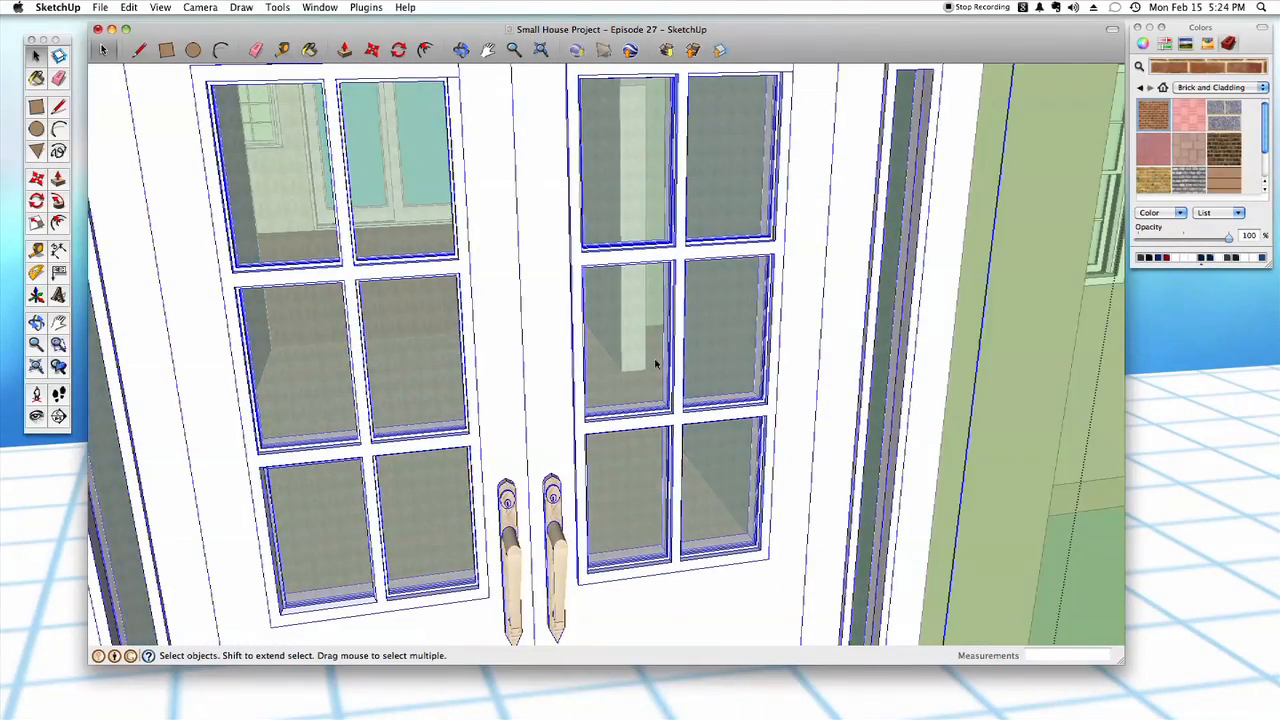
scroll(650, 367, up, 1)
scroll(650, 367, up, 1)
double_click(645, 367)
triple_click(641, 372)
double_click(638, 377)
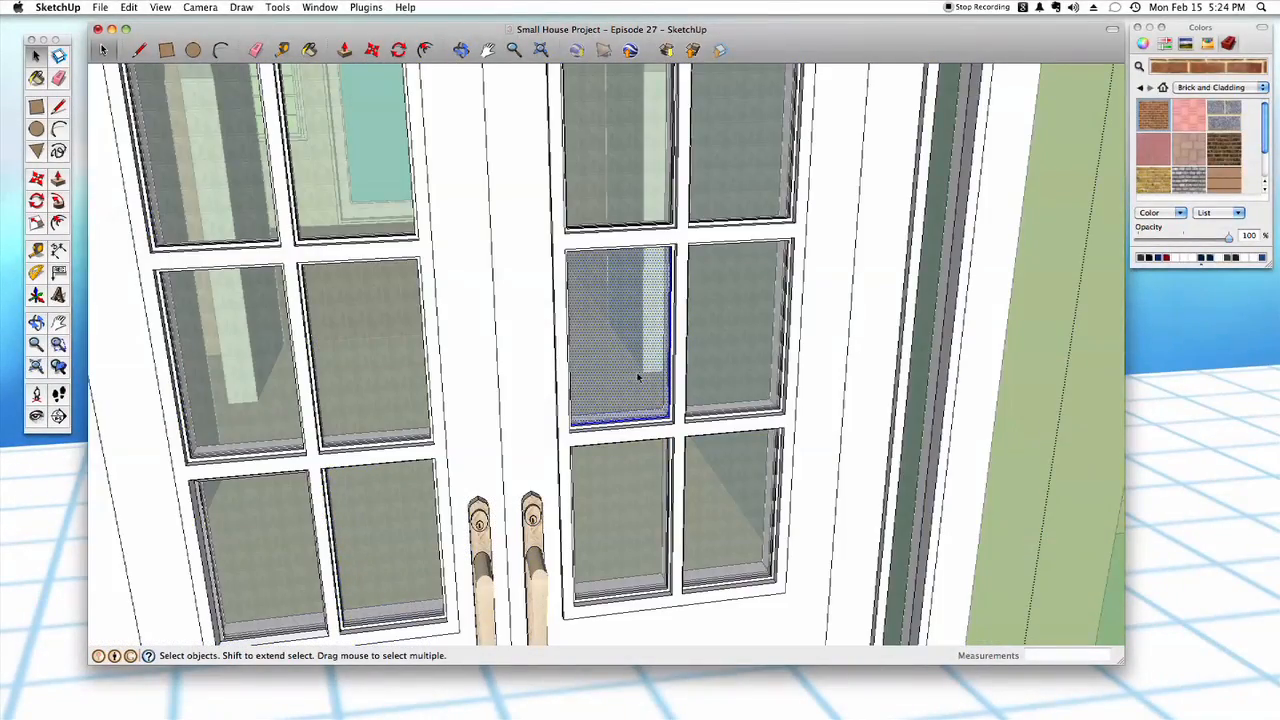
- Check the separate glass panes of the right front door by selecting them one after another
middle_drag(628, 394, 590, 386)
click(680, 352)
click(625, 462)
click(685, 455)
scroll(675, 181, down, 2)
middle_drag(675, 181, 674, 172)
click(674, 172)
click(593, 230)
click(597, 315)
click(687, 341)
middle_drag(687, 341, 553, 345)
- Check the separate glass panes of the left front door by selecting them individually, and close the component
click(548, 375)
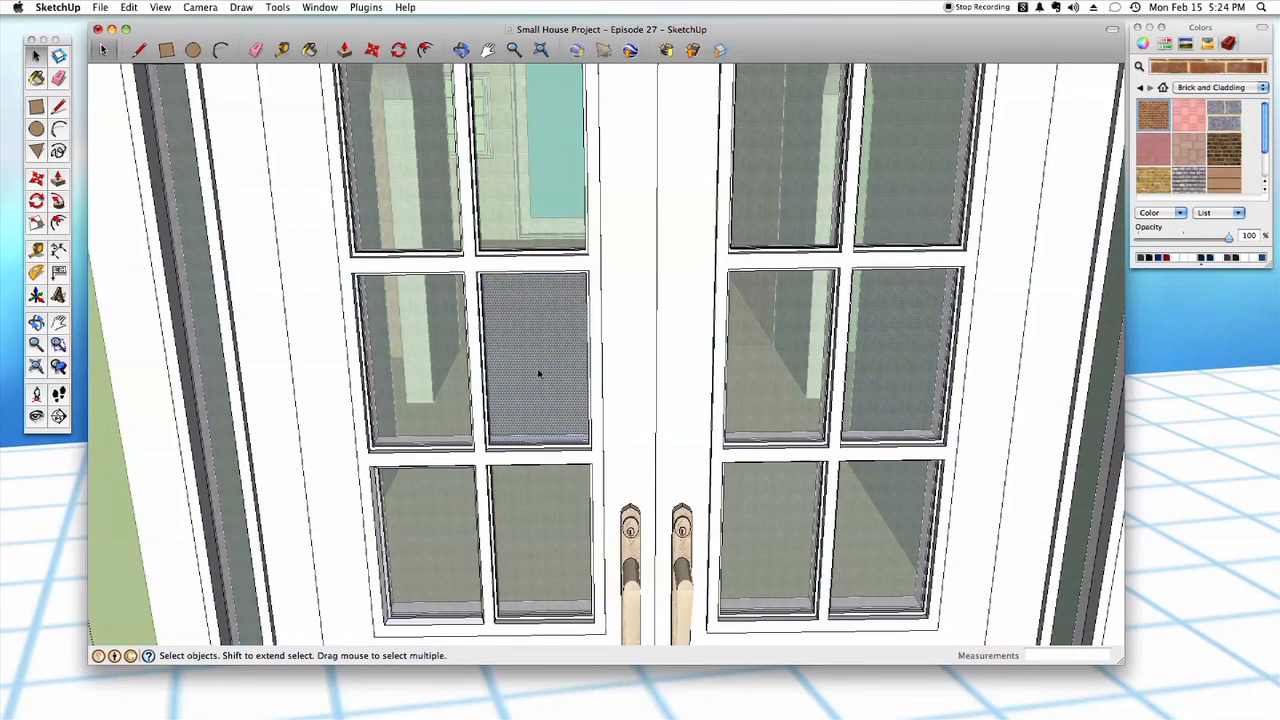
click(450, 362)
click(452, 497)
click(530, 499)
click(540, 180)
click(437, 203)
click(531, 521)
scroll(535, 530, down, 10)
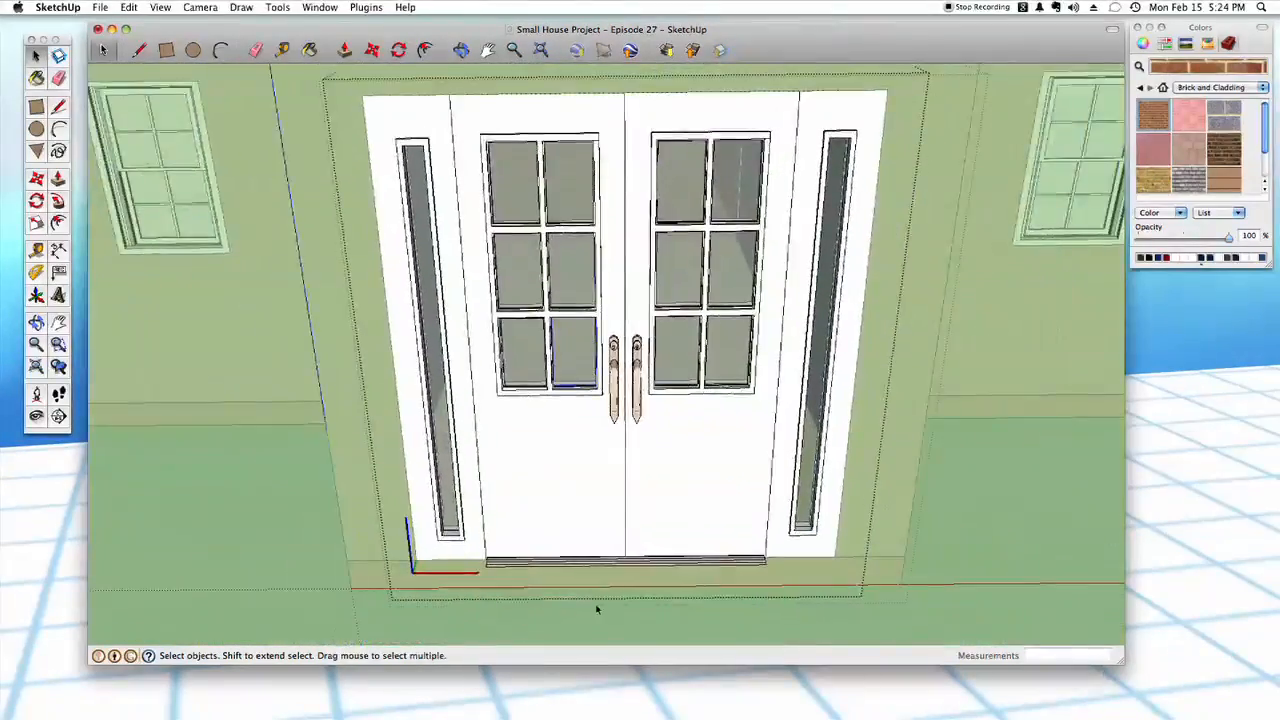
click(597, 602)
scroll(597, 602, down, 5)
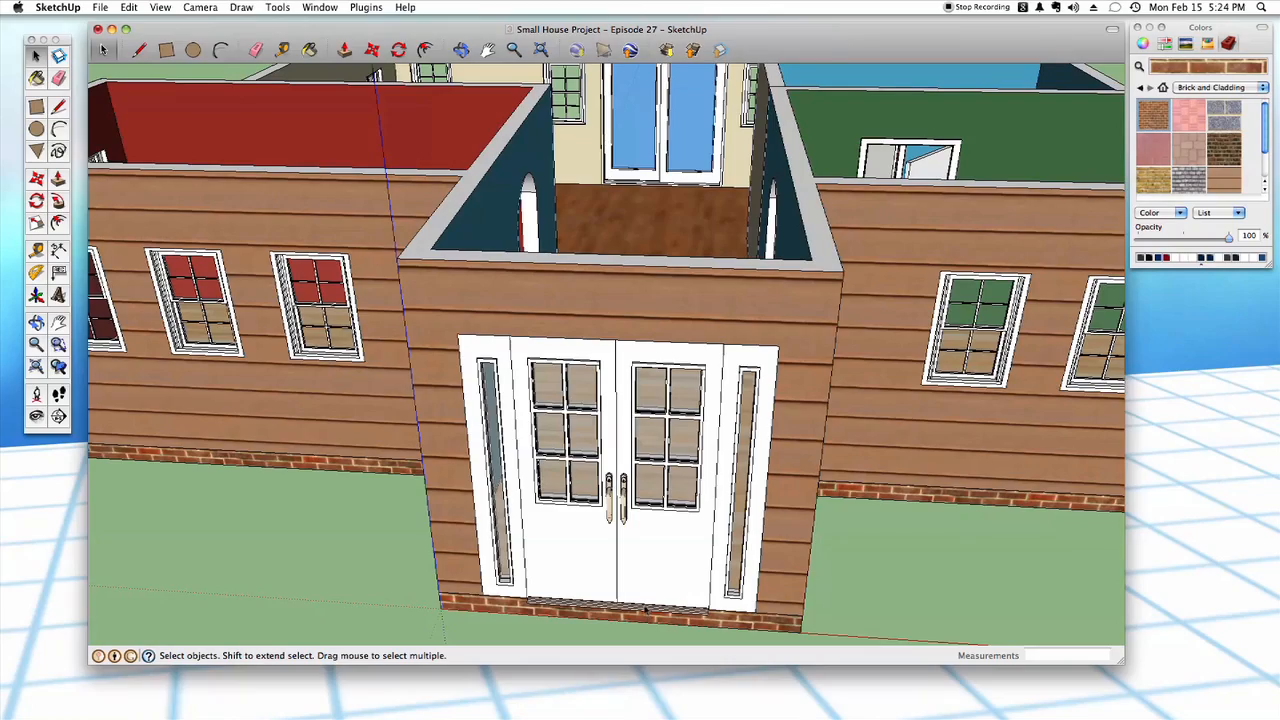
- Open the sliding glass door component in the cream back wall and select its left glass pane
scroll(645, 607, up, 10)
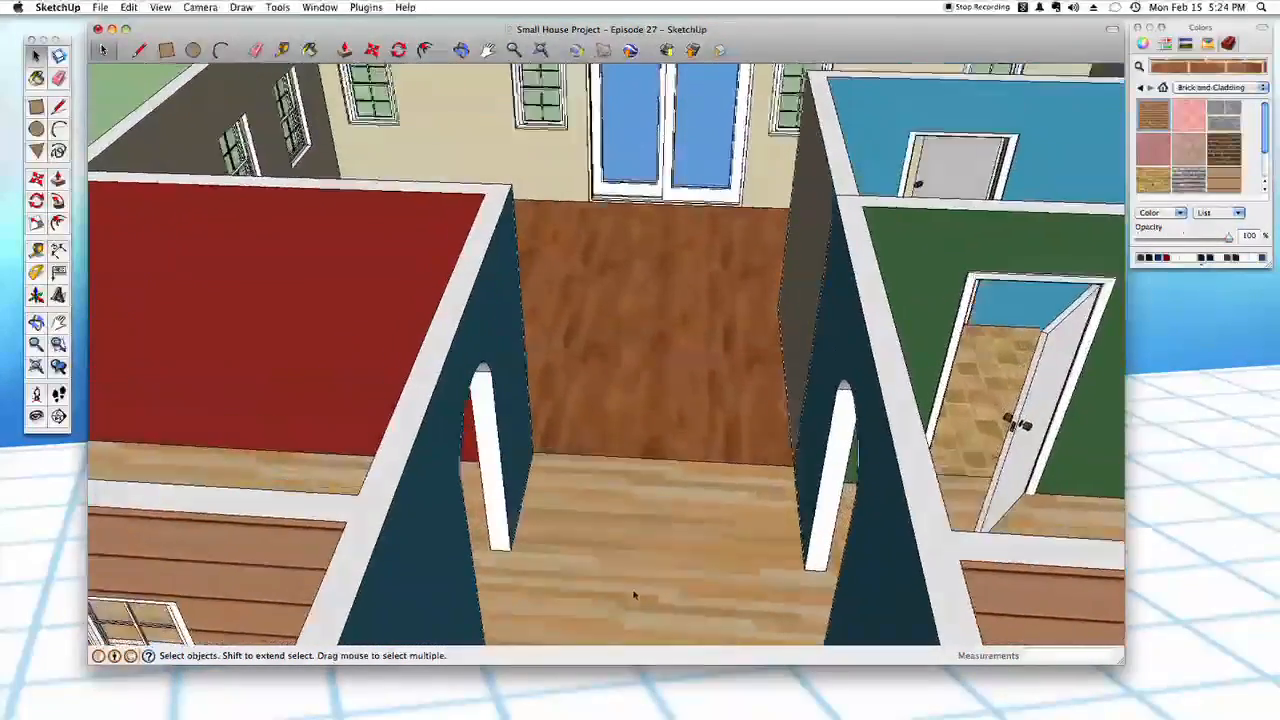
middle_drag(634, 595, 626, 560)
scroll(673, 256, up, 6)
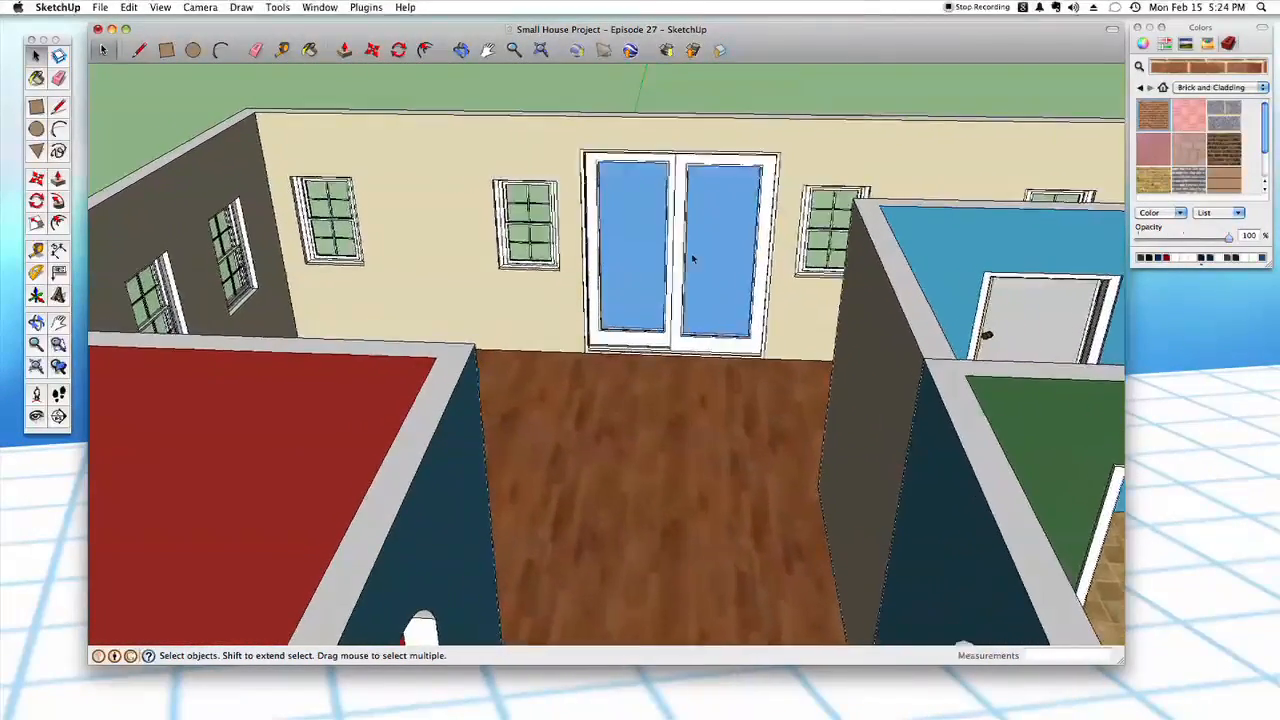
scroll(663, 340, up, 6)
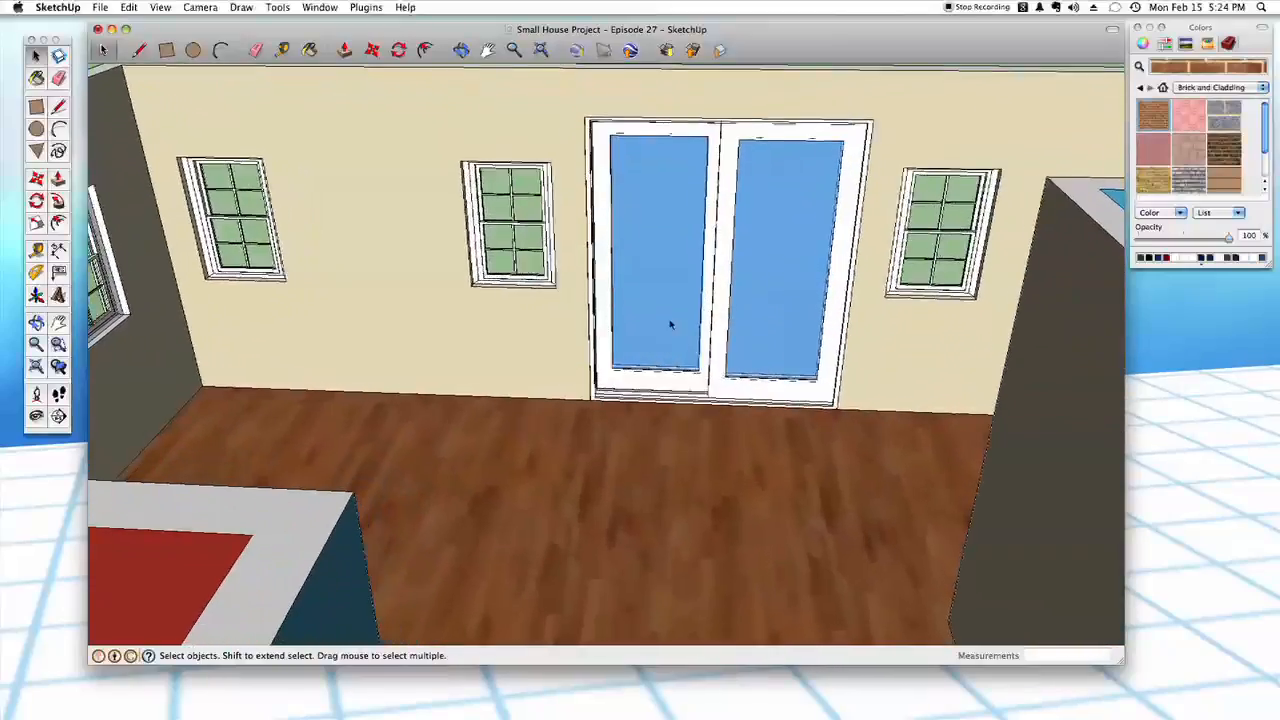
scroll(709, 330, up, 8)
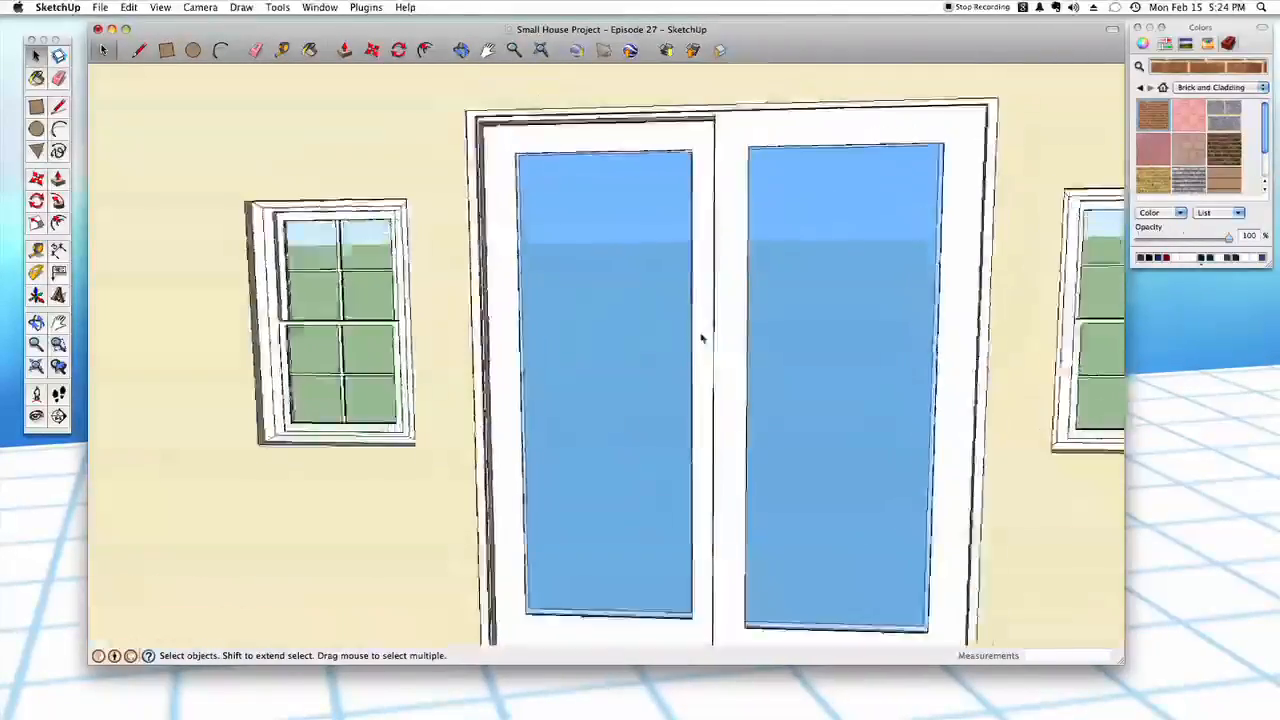
scroll(690, 345, down, 5)
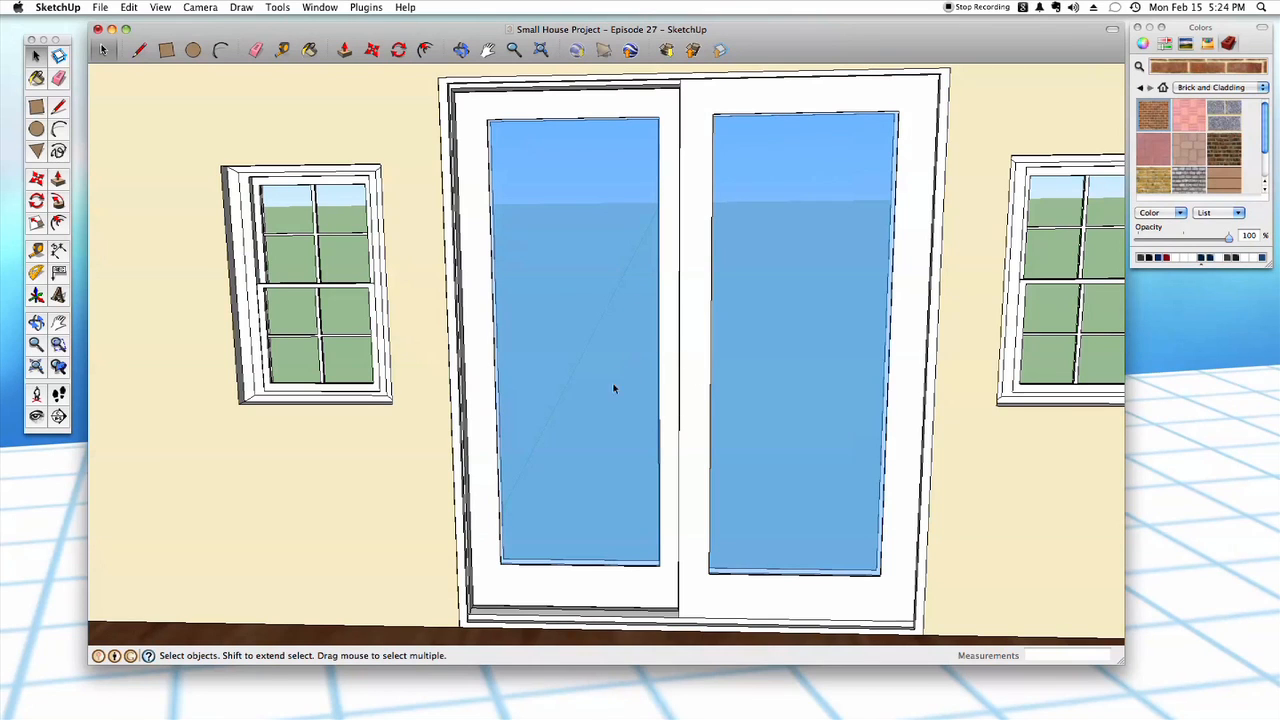
mouse_move(714, 398)
middle_down()
mouse_move(709, 415)
mouse_move(700, 405)
mouse_move(680, 420)
mouse_move(657, 377)
mouse_move(663, 449)
mouse_move(650, 460)
middle_up()
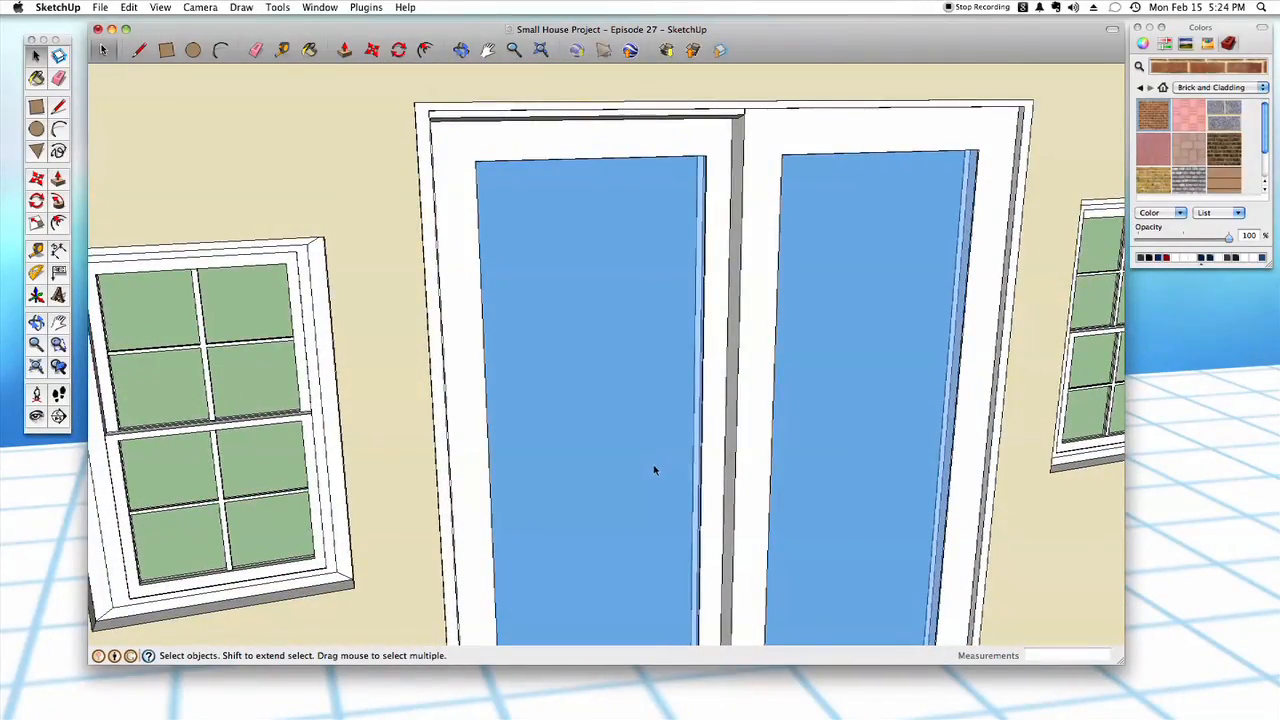
click(650, 460)
double_click(650, 460)
click(832, 403)
mouse_move(647, 452)
middle_down()
mouse_move(629, 460)
mouse_move(803, 431)
mouse_move(765, 462)
mouse_move(609, 463)
middle_up()
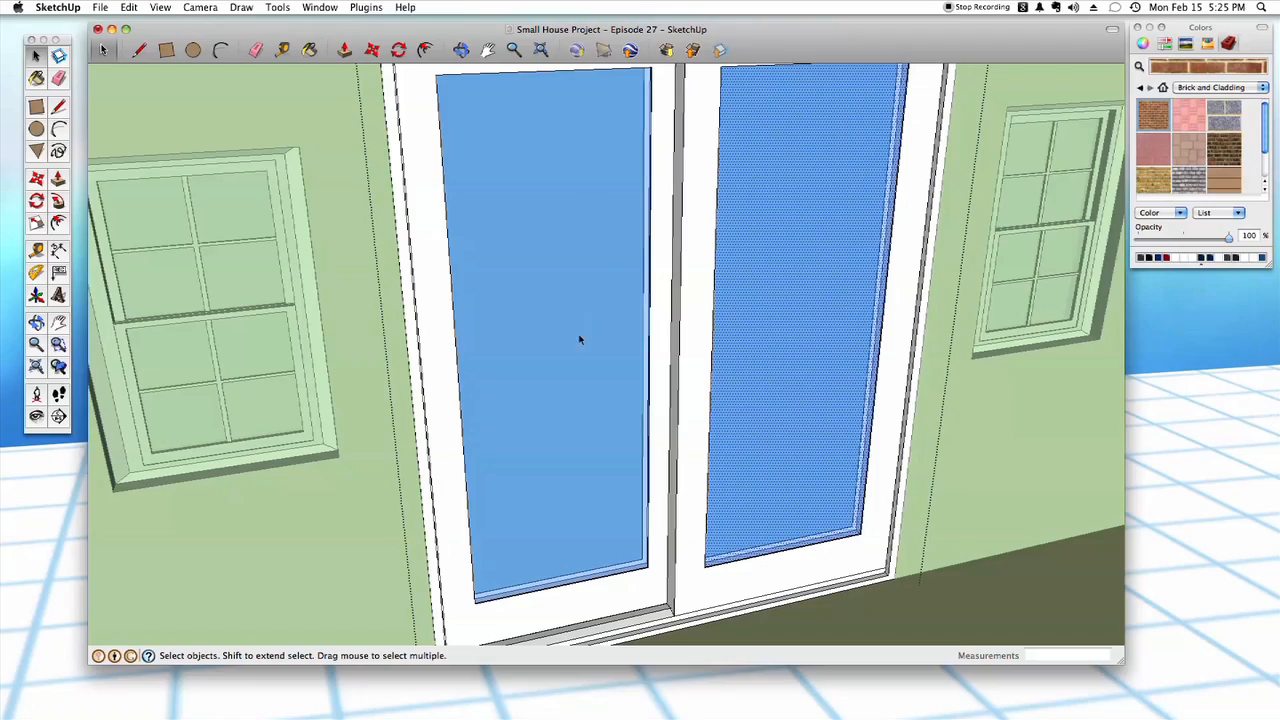
click(633, 355)
- Choose a very pale blue from the color wheel and paint both glass panes of the sliding door
middle_drag(858, 543, 761, 372)
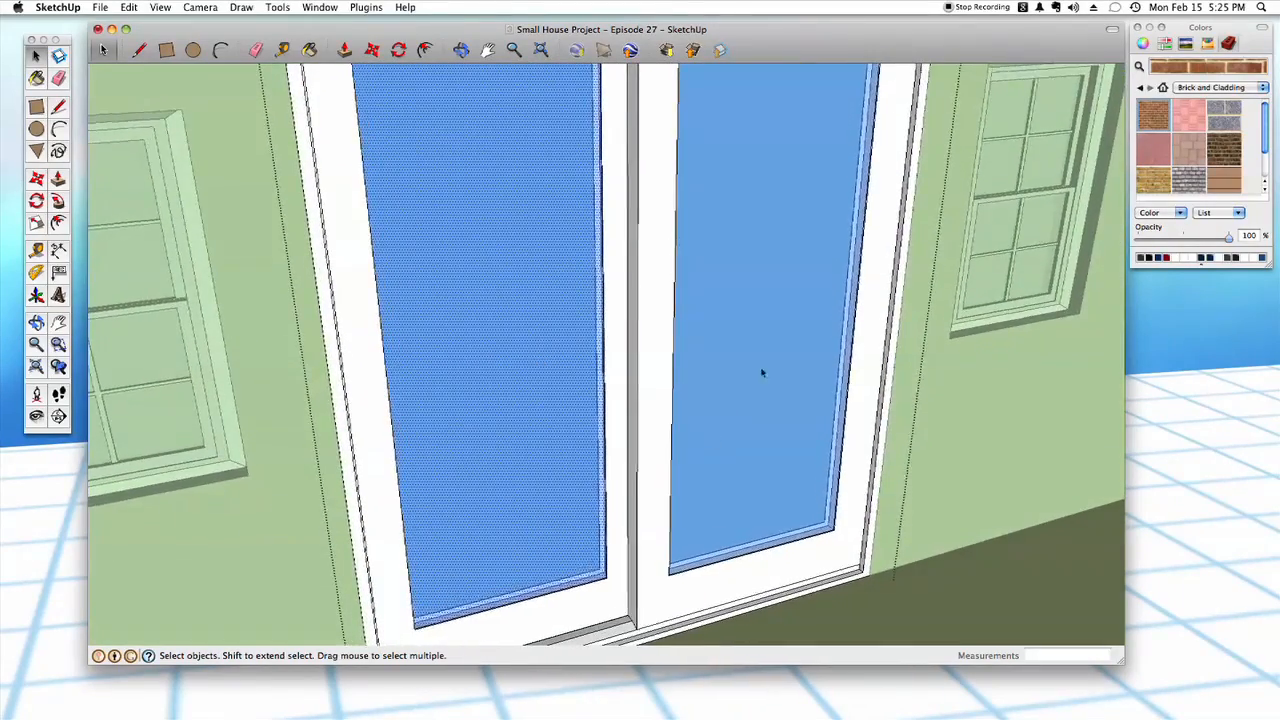
scroll(761, 372, down, 5)
click(1145, 43)
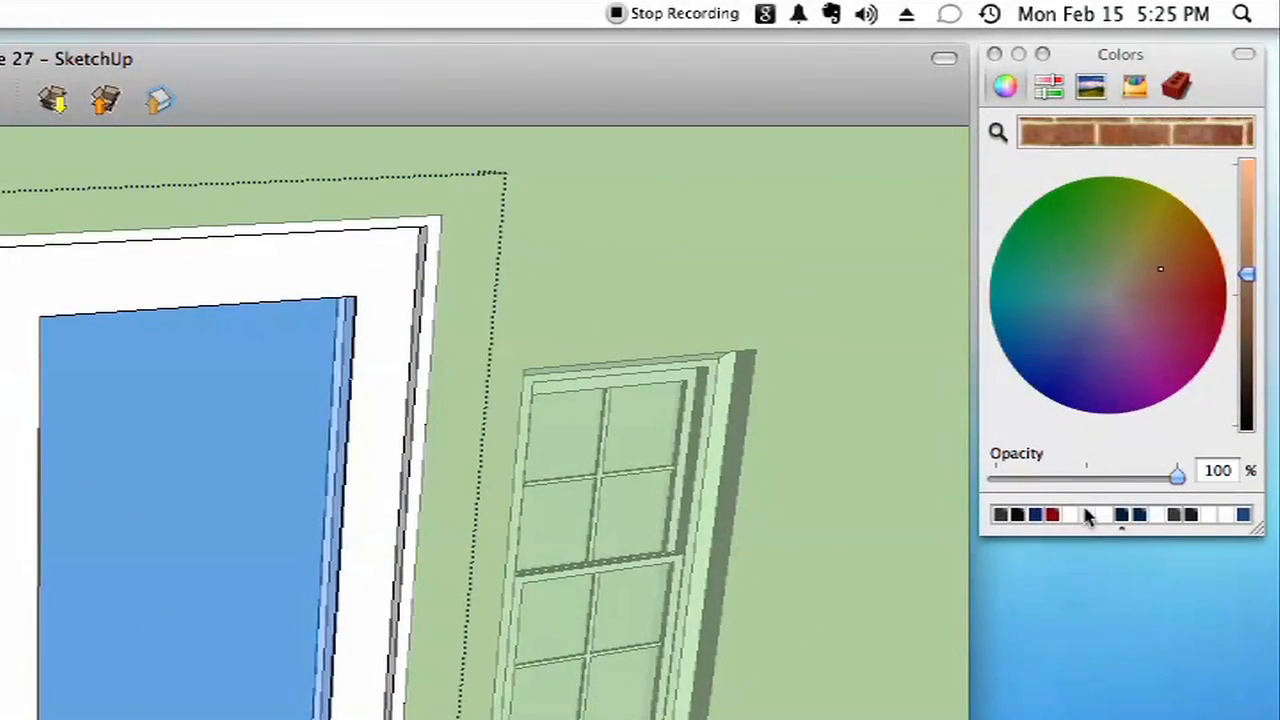
click(1088, 515)
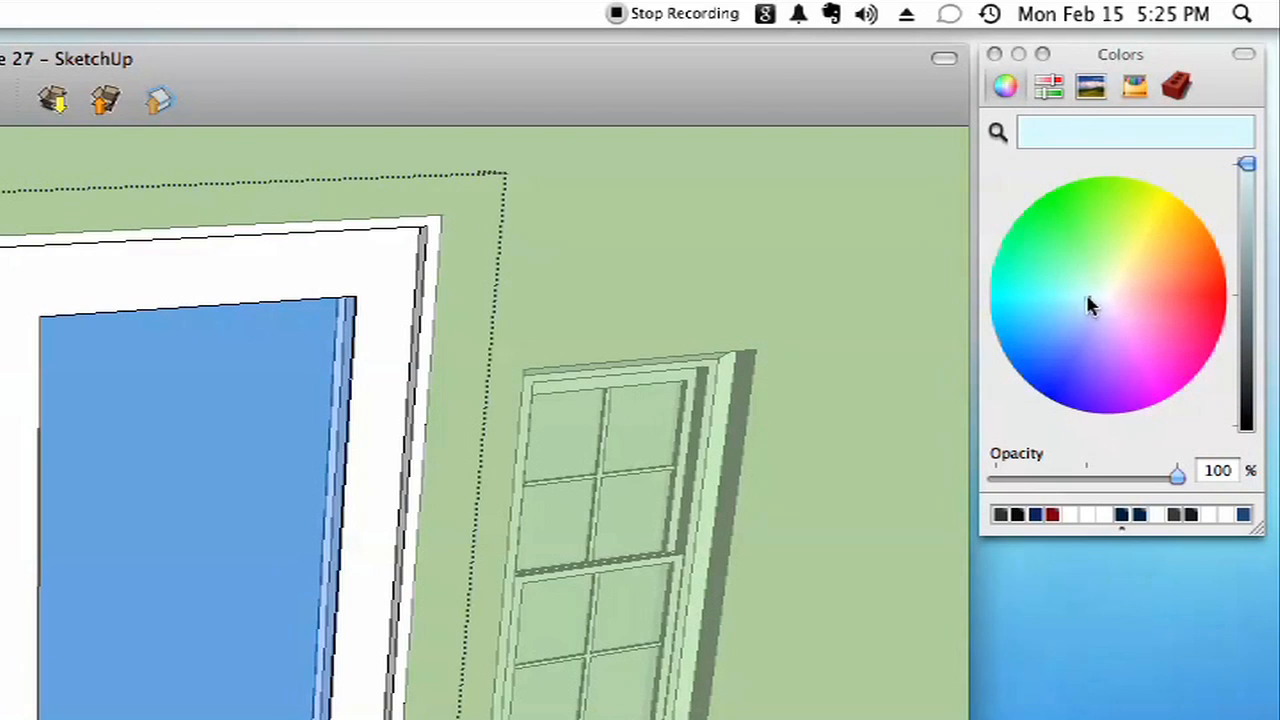
click(1088, 298)
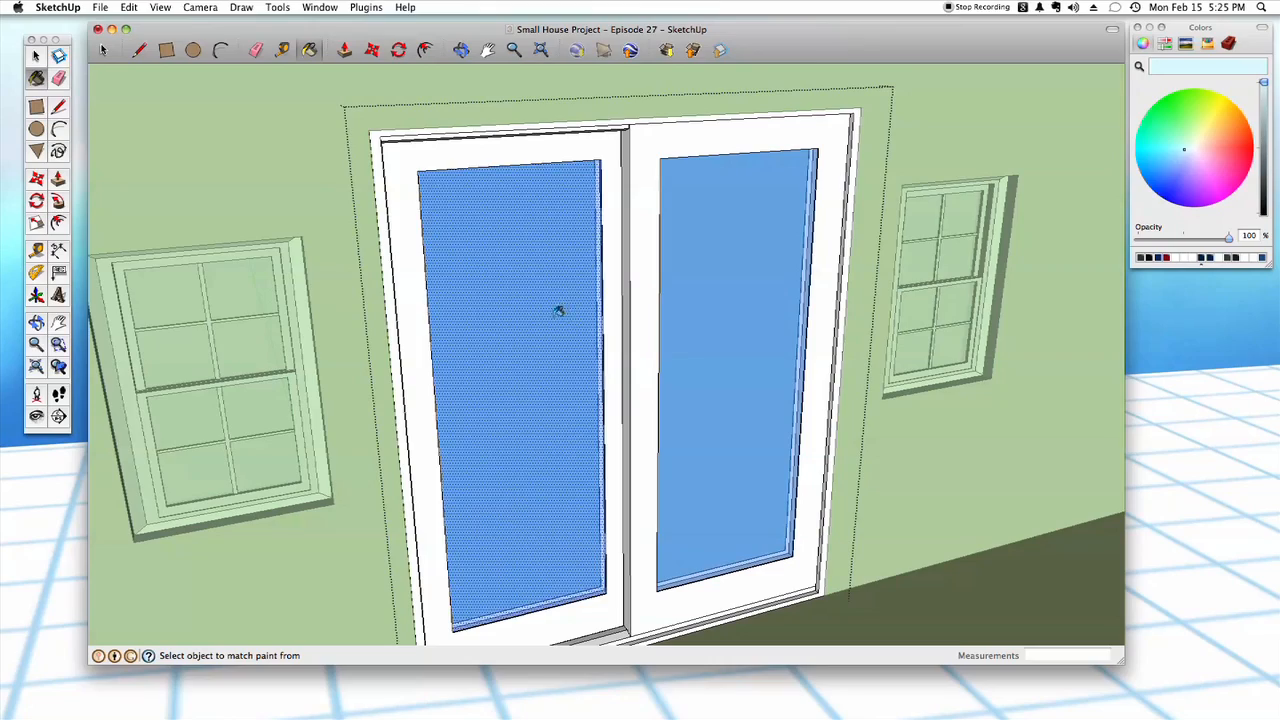
click(563, 315)
click(716, 310)
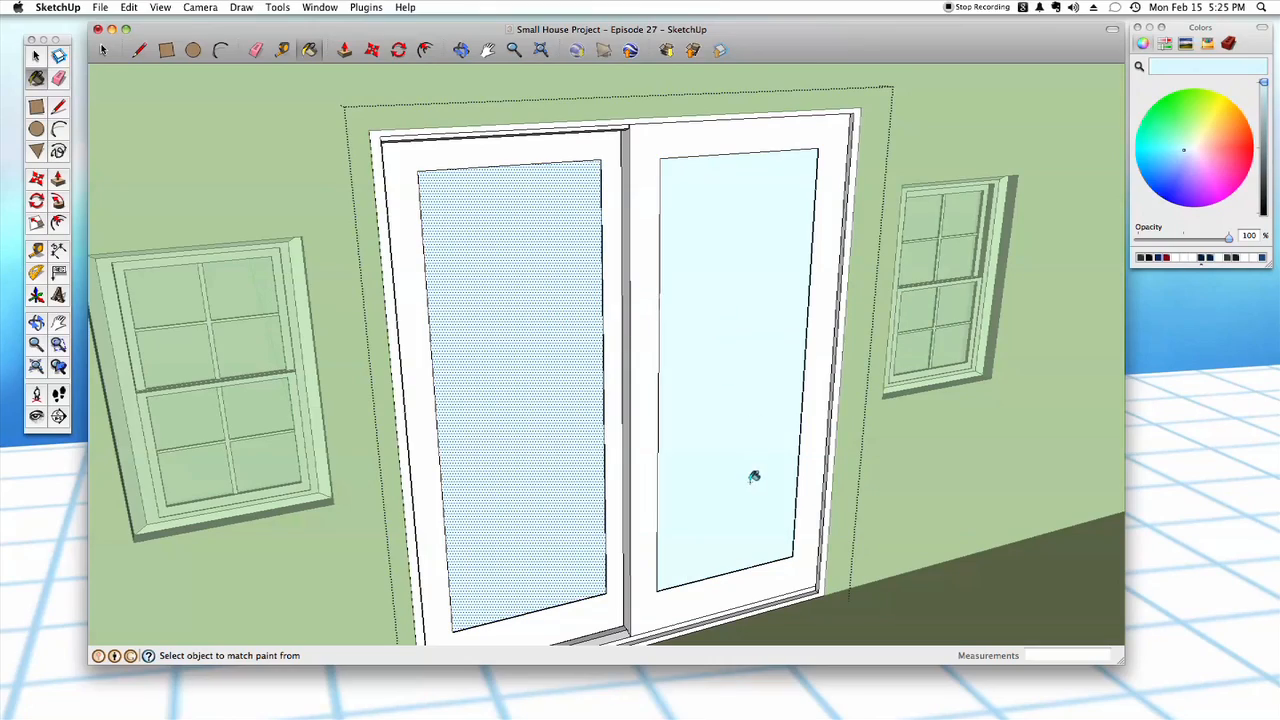
- Try opacity values of 52%, 0% and 76% for the pale blue paint color
scroll(754, 472, up, 5)
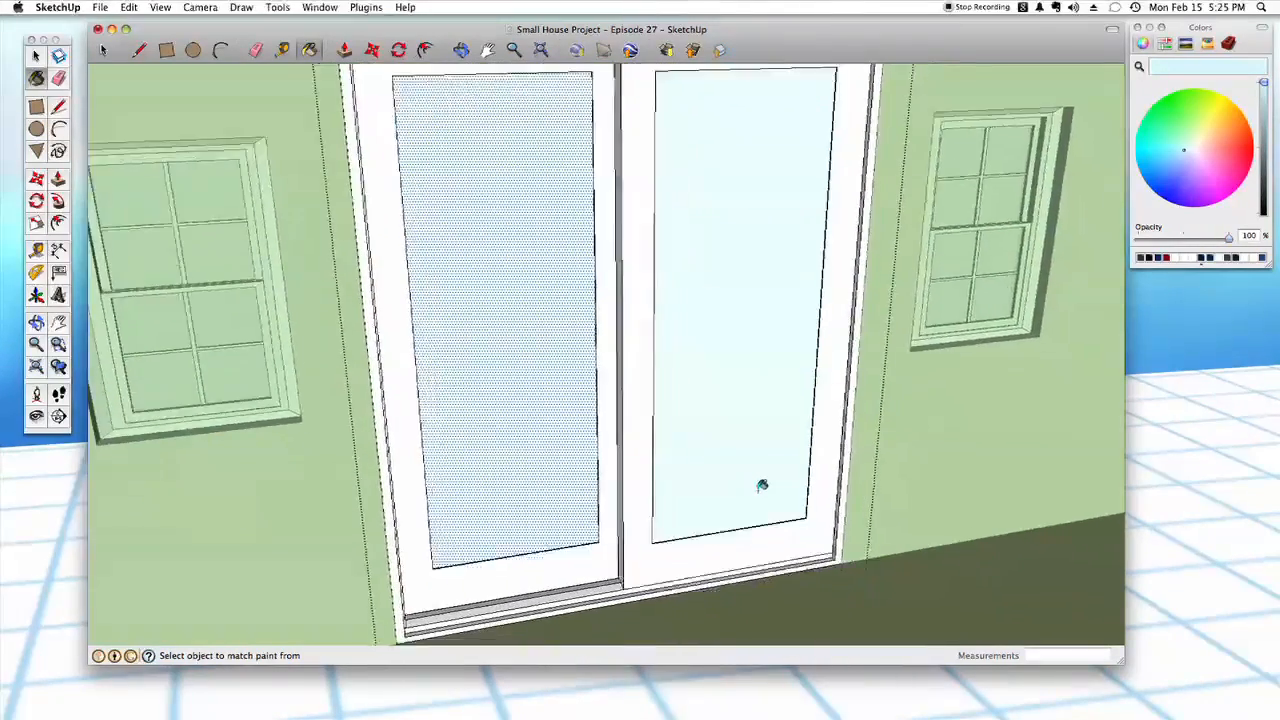
scroll(757, 480, up, 2)
scroll(760, 473, down, 2)
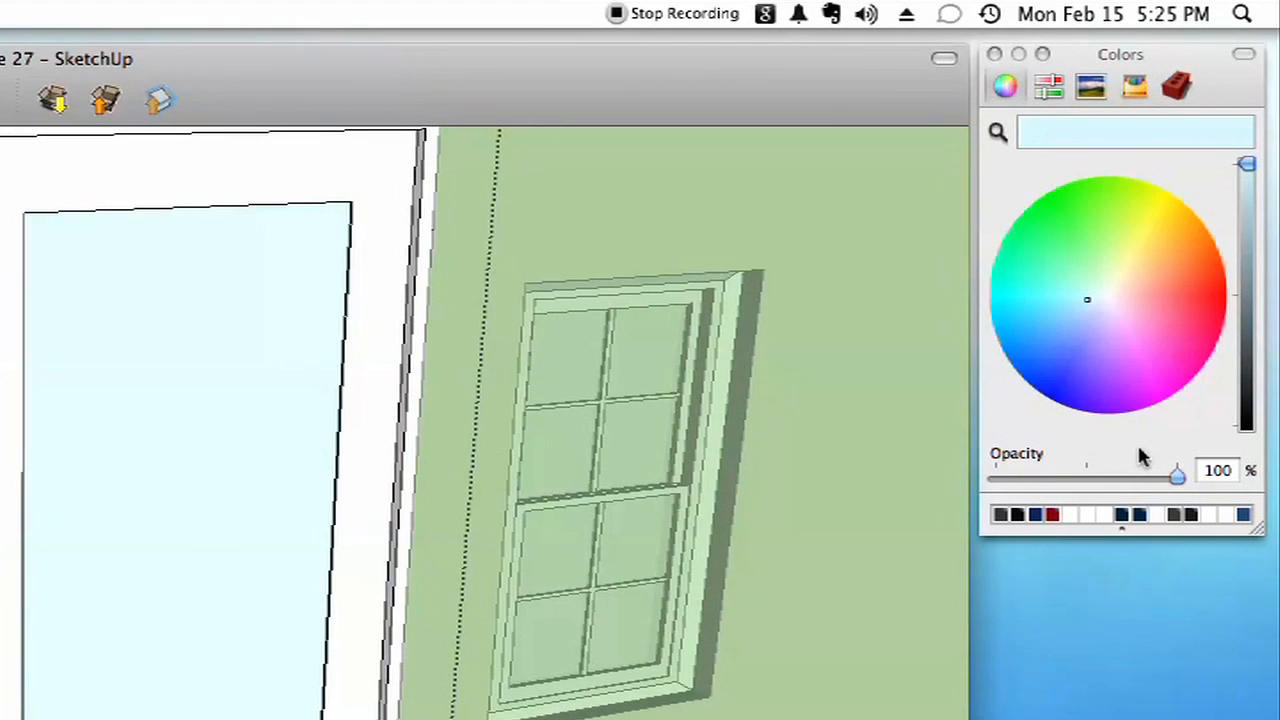
drag(1175, 476, 1090, 478)
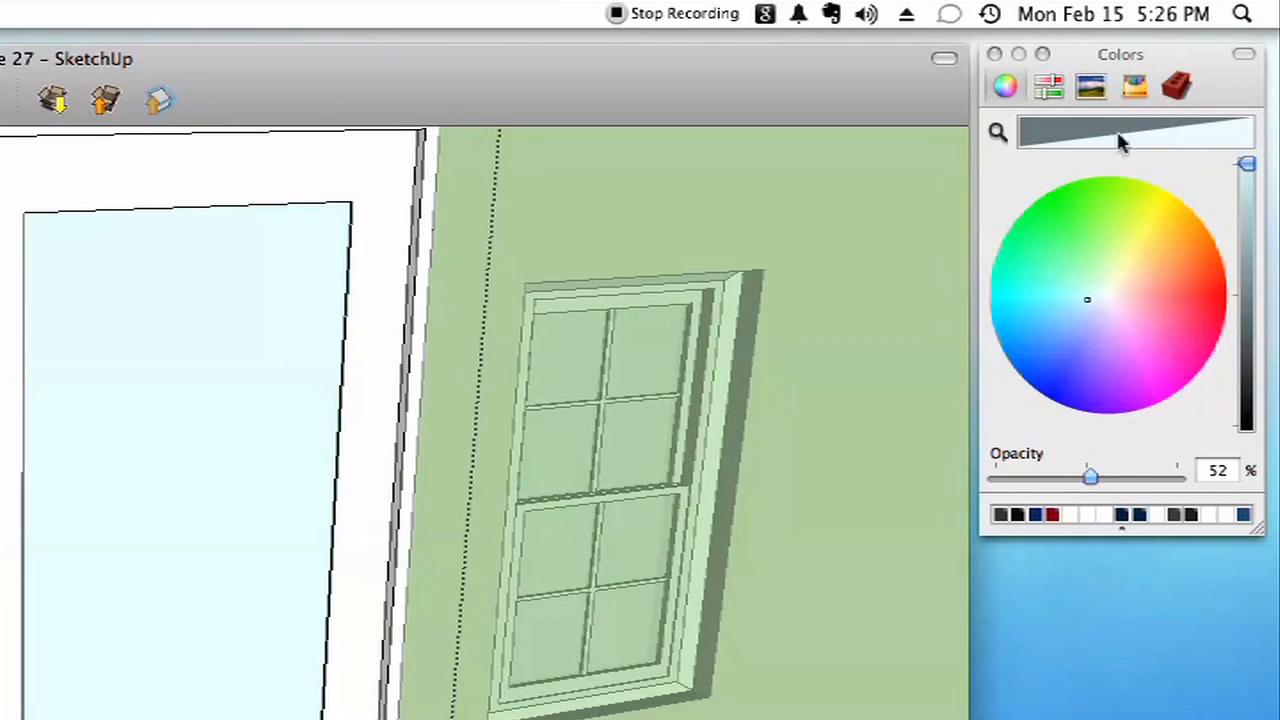
drag(1088, 474, 995, 476)
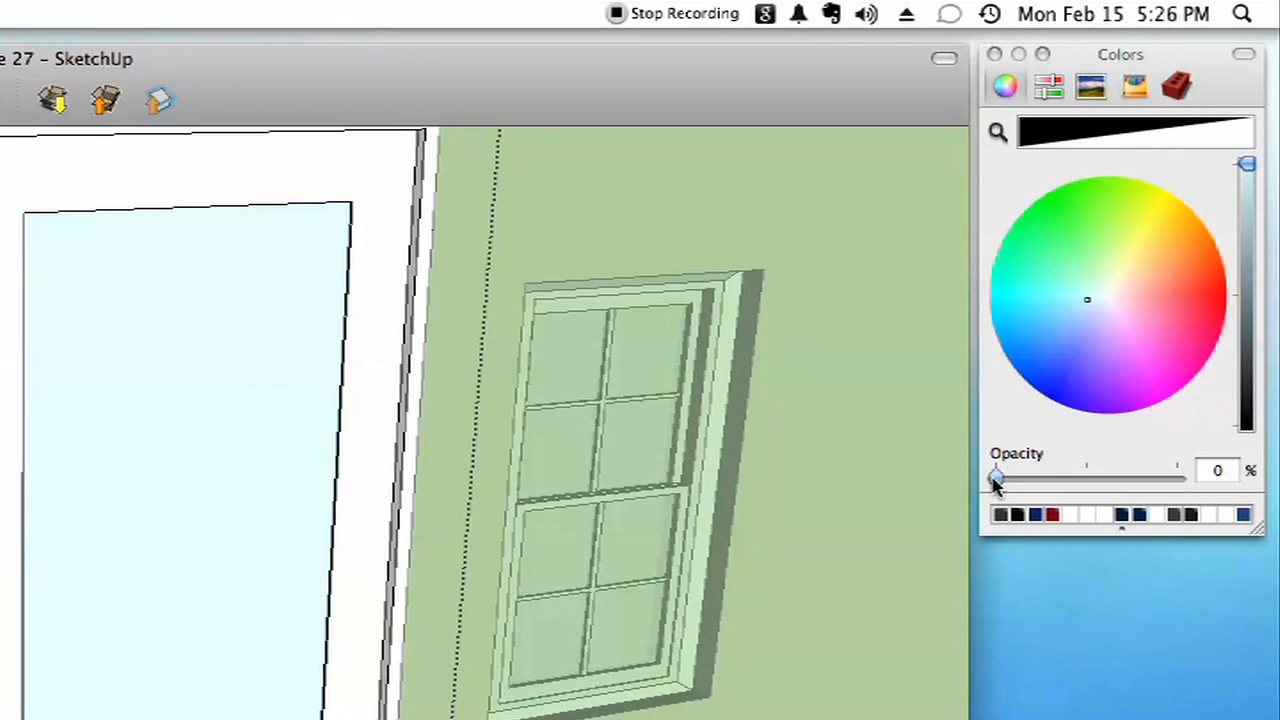
drag(997, 480, 1133, 477)
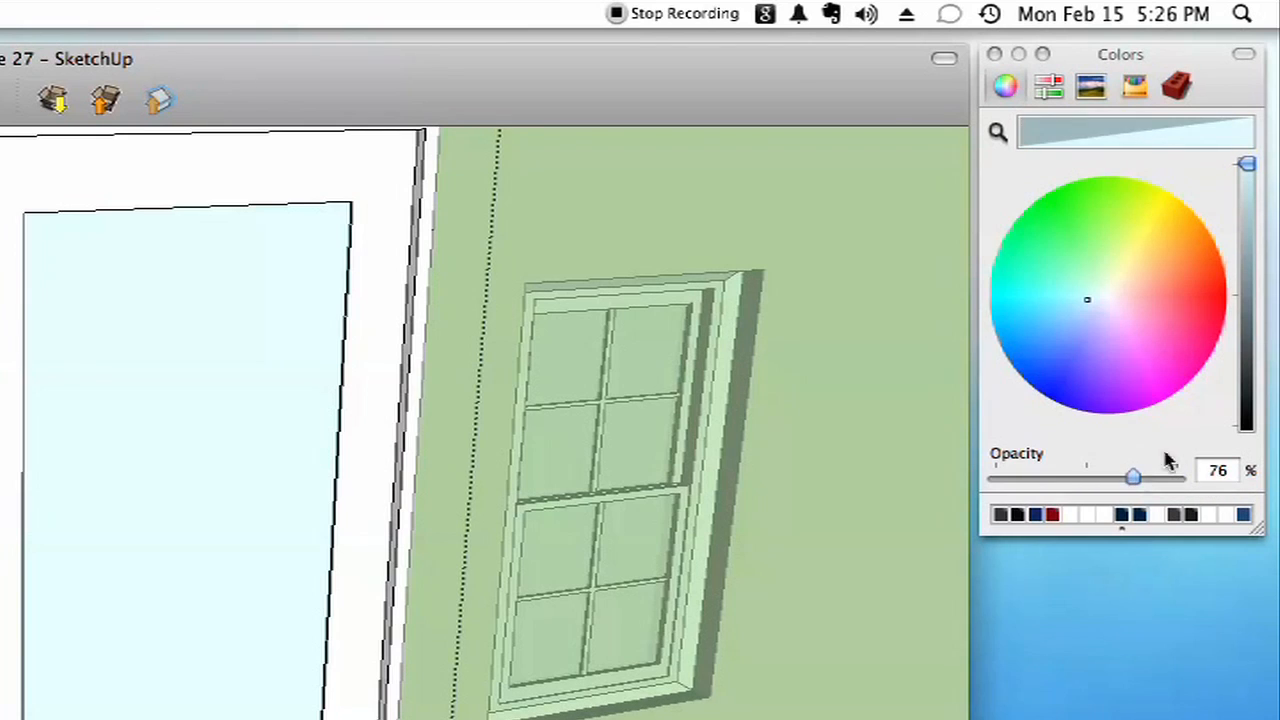
- Set the pale blue color's opacity to 50% and repaint both sliding door glass panes with it
click(1230, 477)
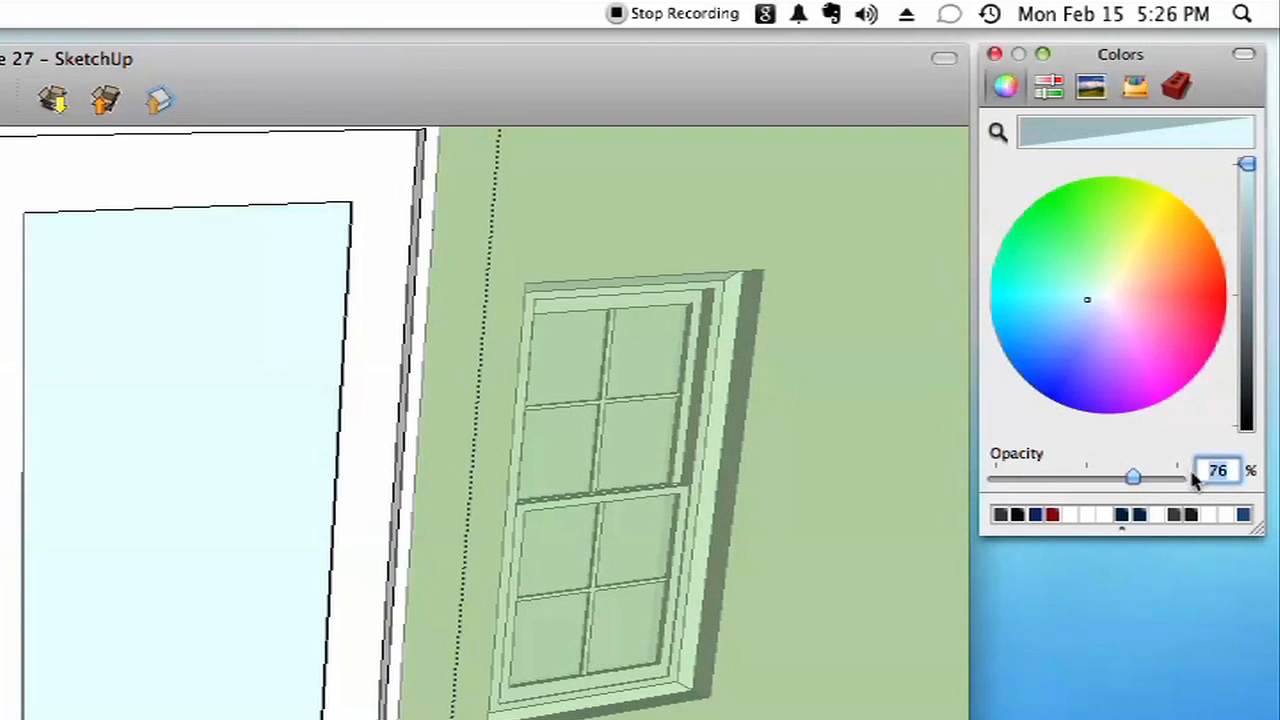
text(50)
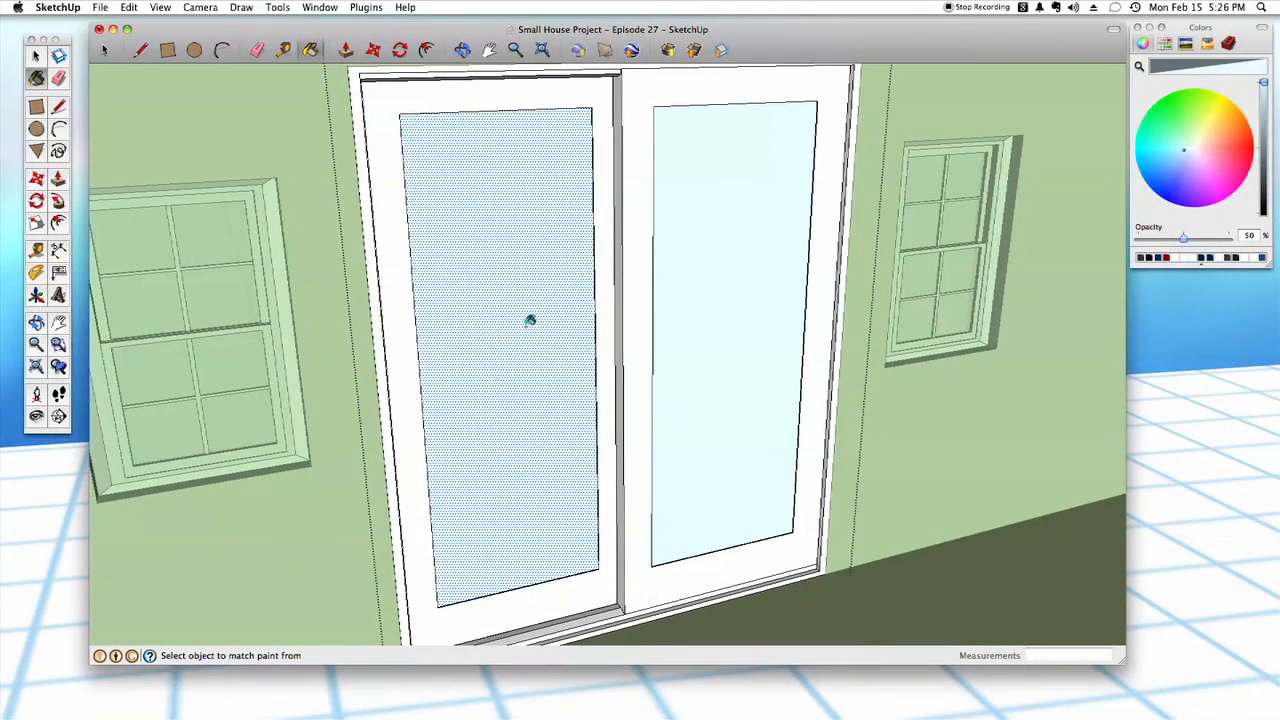
click(538, 317)
click(710, 375)
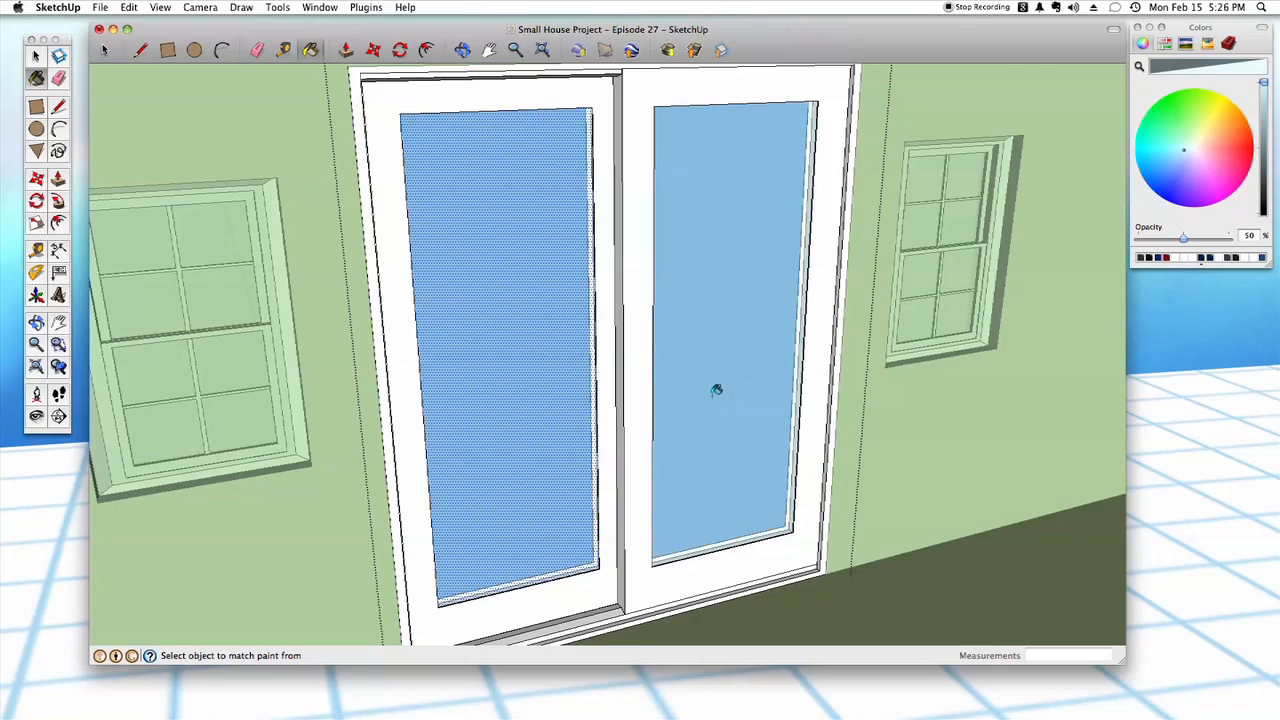
- Paint the exterior side of both sliding door glass panes with the 50% opacity pale blue and close the door component
scroll(711, 435, down, 2)
scroll(588, 357, up, 5)
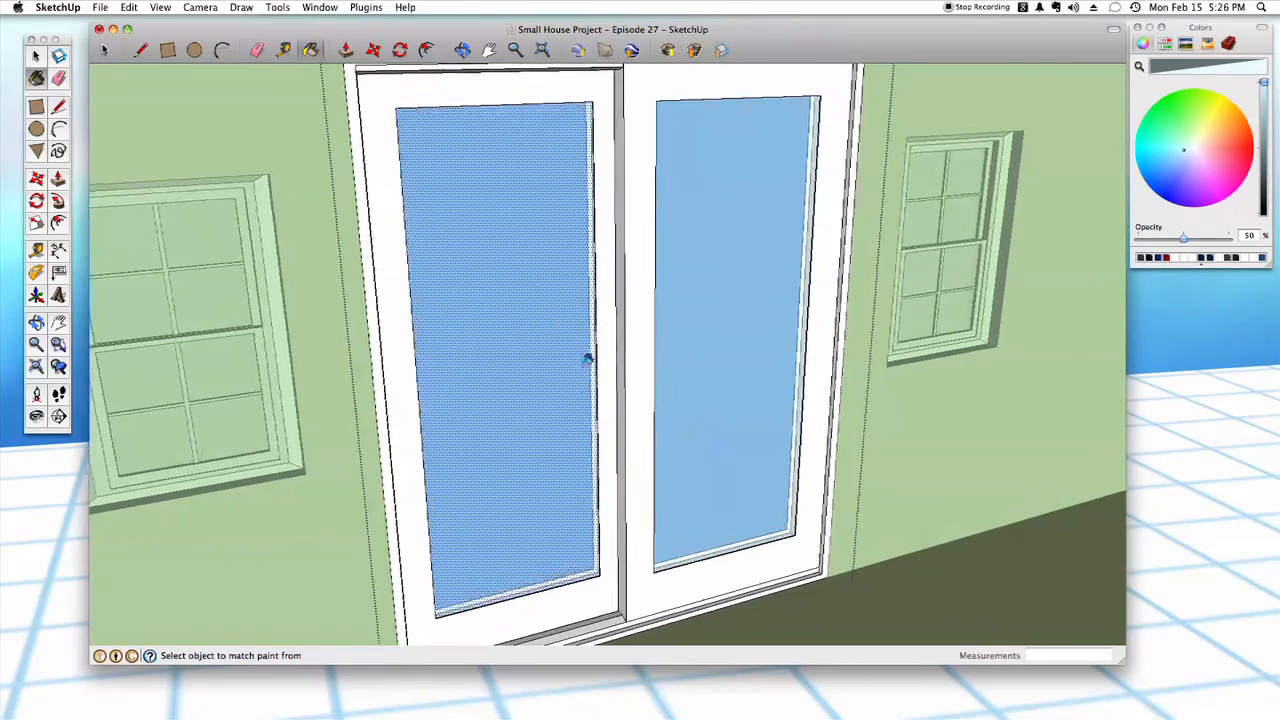
middle_drag(746, 383, 682, 296)
middle_drag(691, 397, 698, 392)
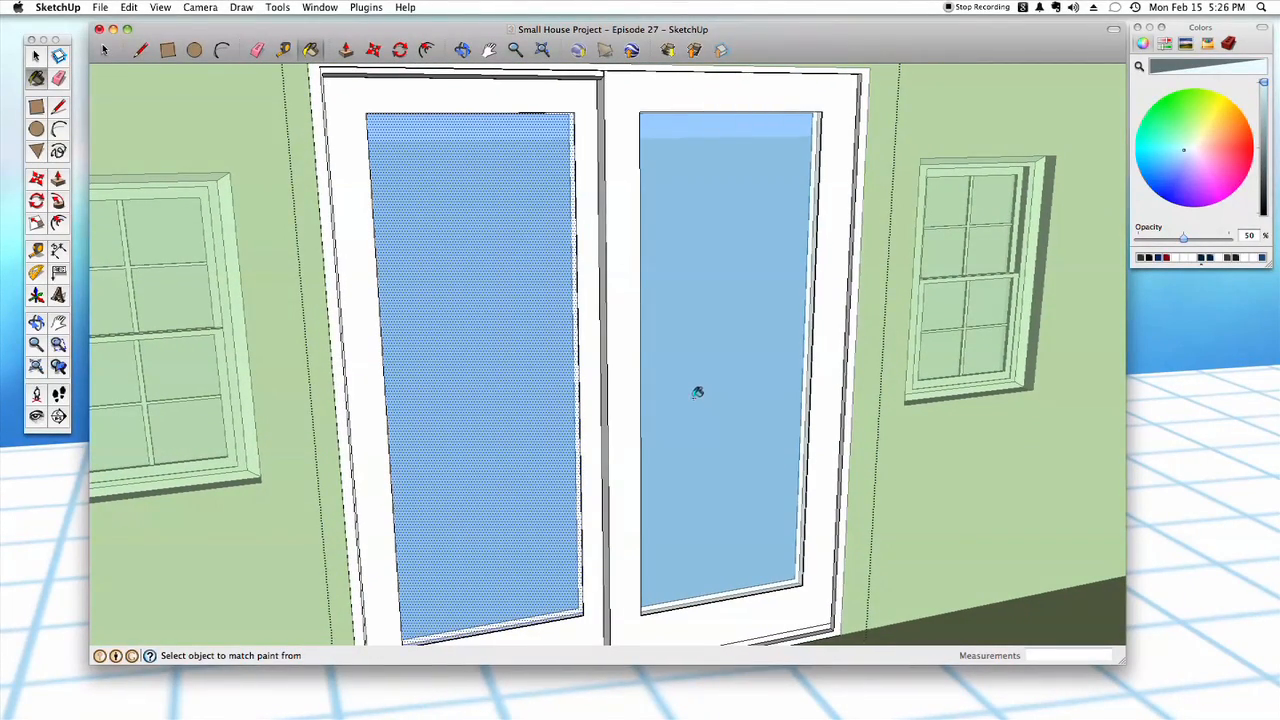
middle_drag(558, 367, 514, 429)
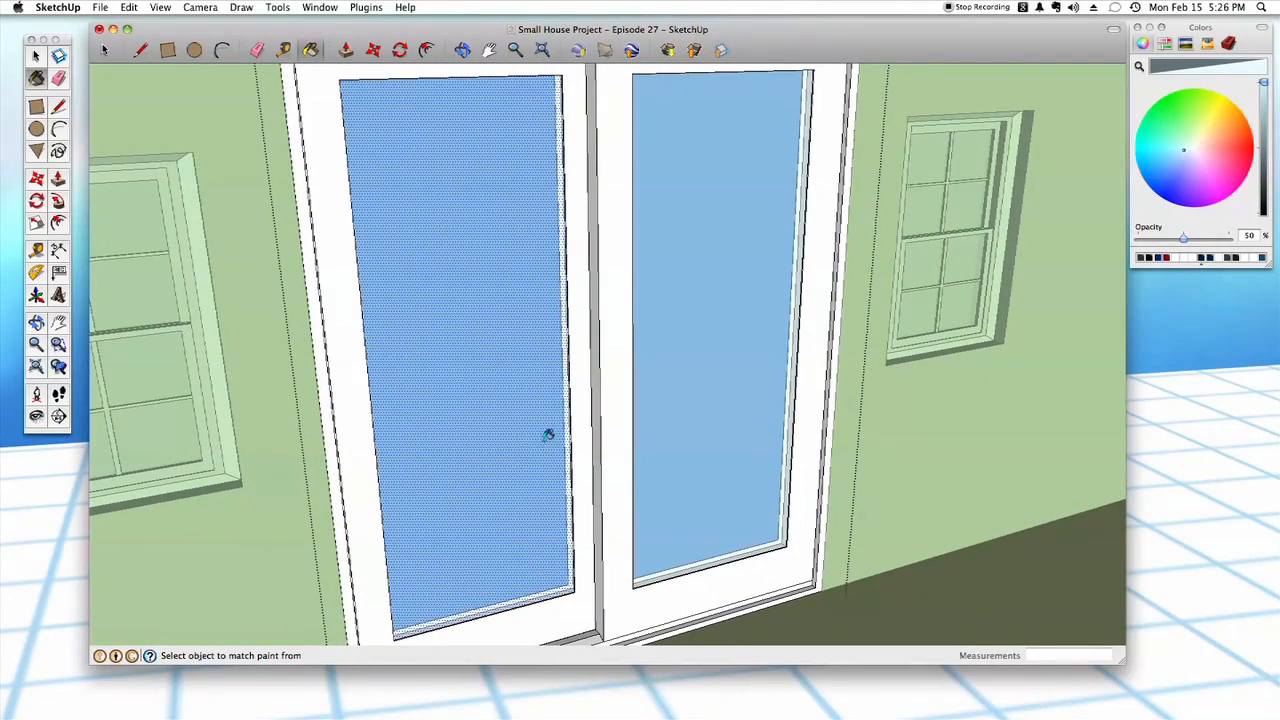
middle_drag(594, 278, 645, 427)
click(555, 369)
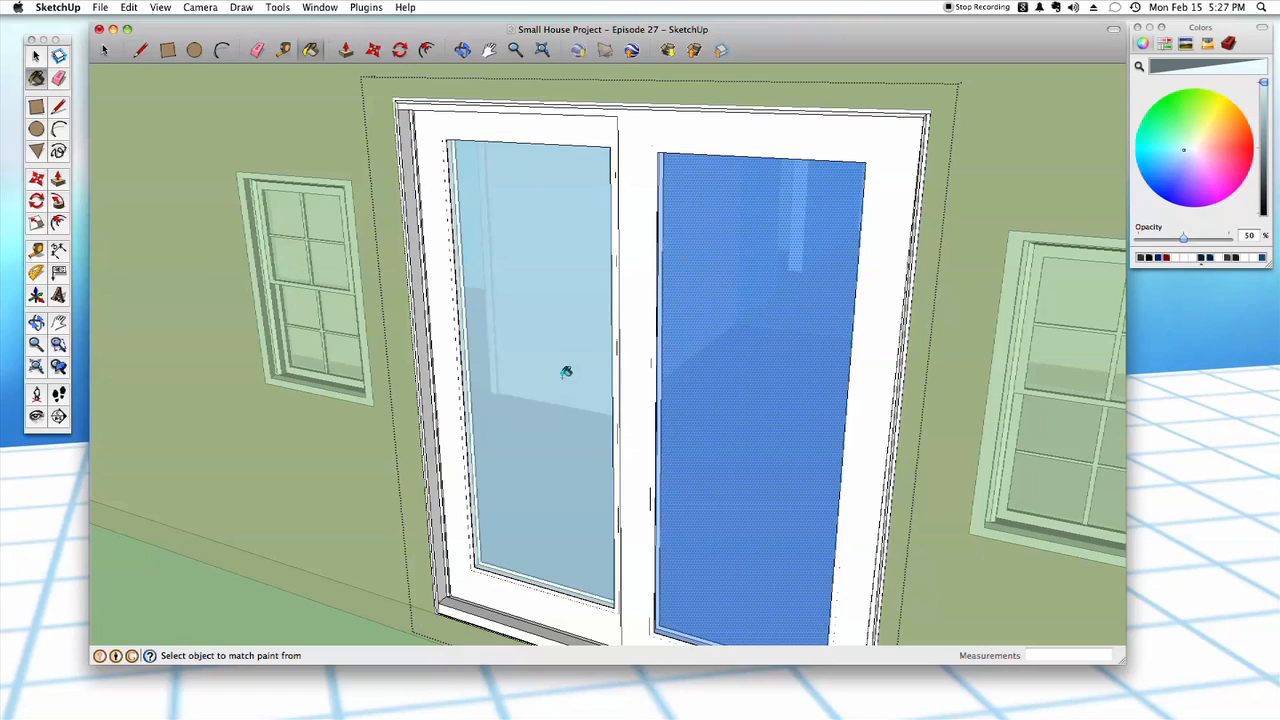
click(733, 366)
middle_drag(750, 526, 614, 441)
key(space)
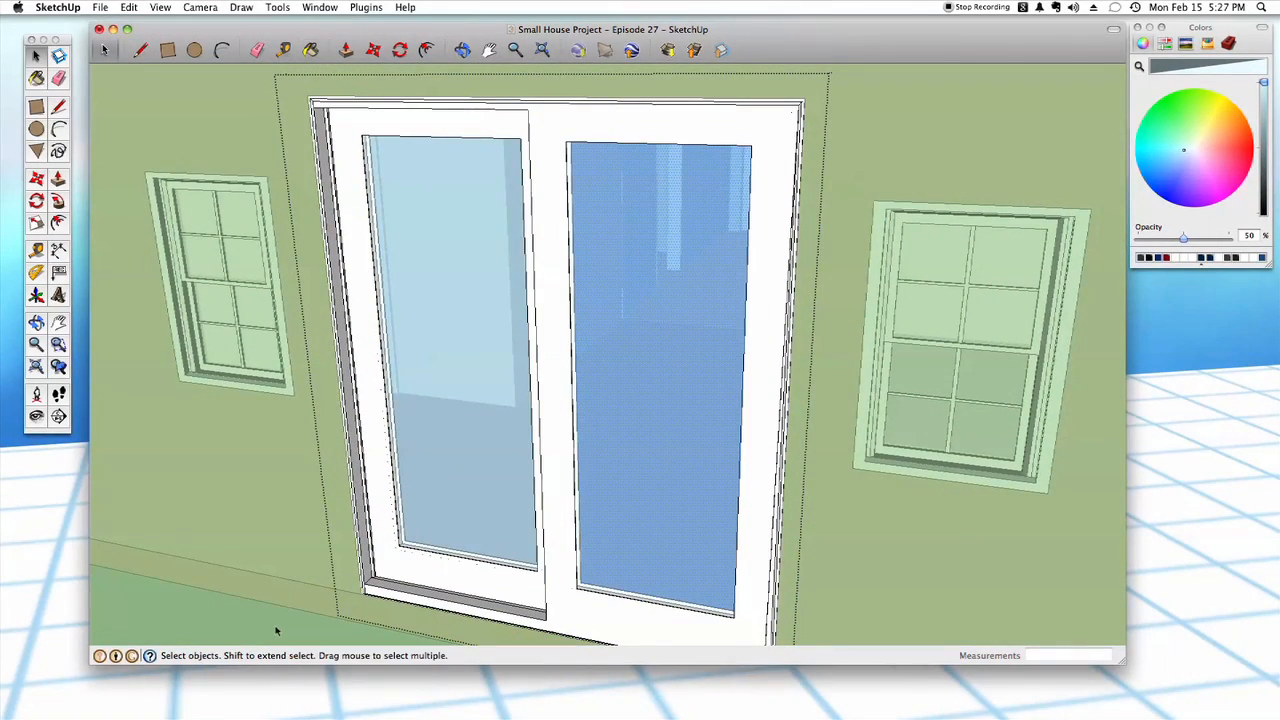
click(271, 625)
- Open the window component beside the sliding door to examine its panes, close it, and inspect the window openings from outside
middle_drag(555, 440, 660, 521)
middle_drag(661, 516, 753, 257)
scroll(753, 257, up, 10)
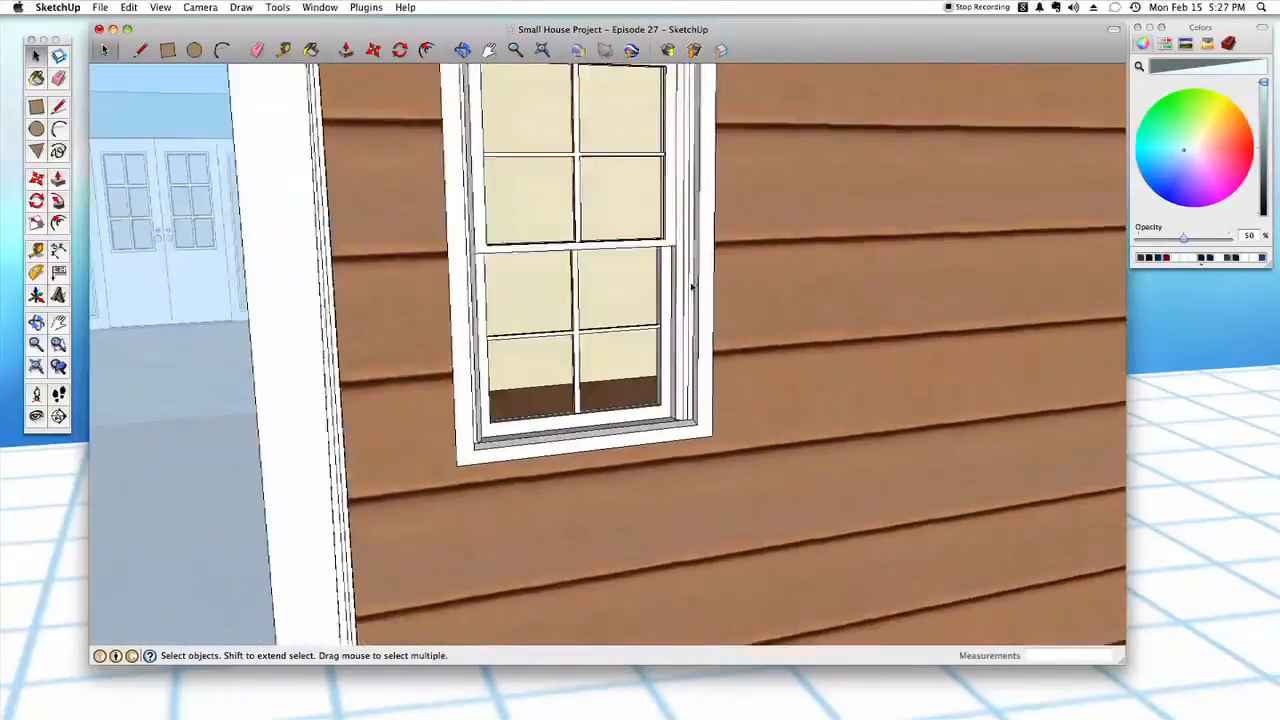
double_click(645, 408)
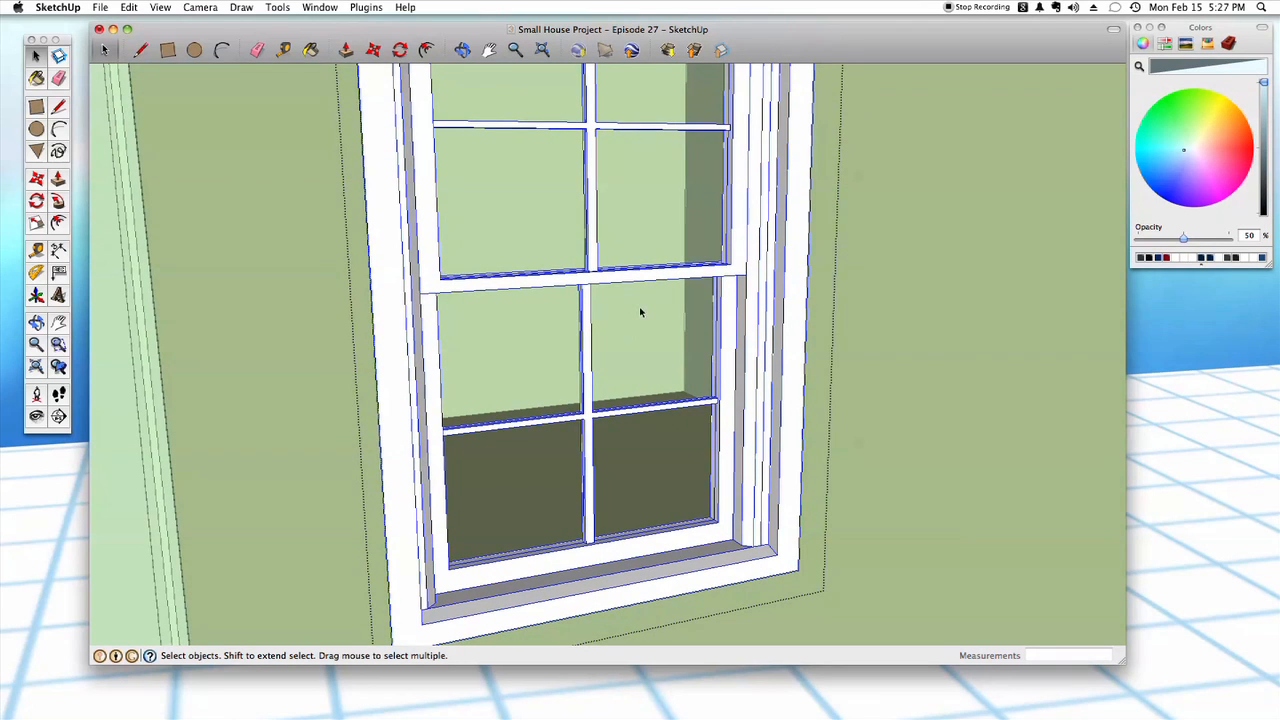
scroll(655, 374, down, 2)
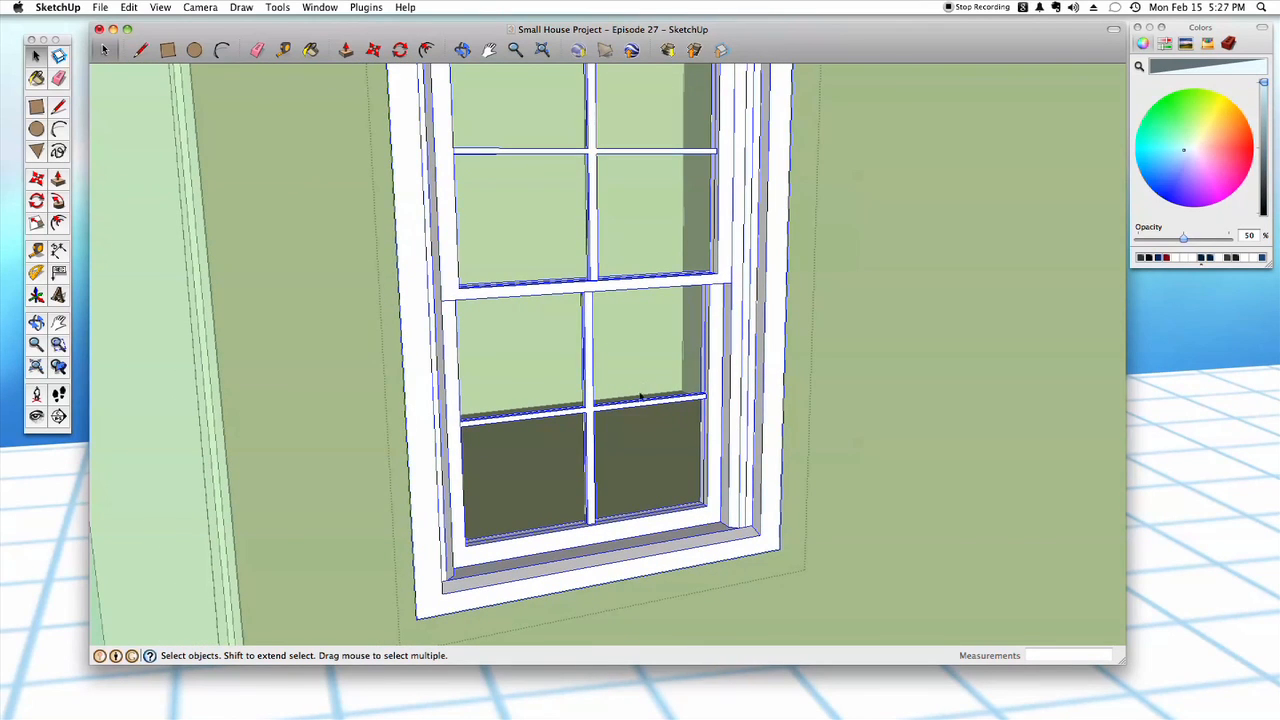
middle_drag(643, 388, 808, 567)
click(831, 604)
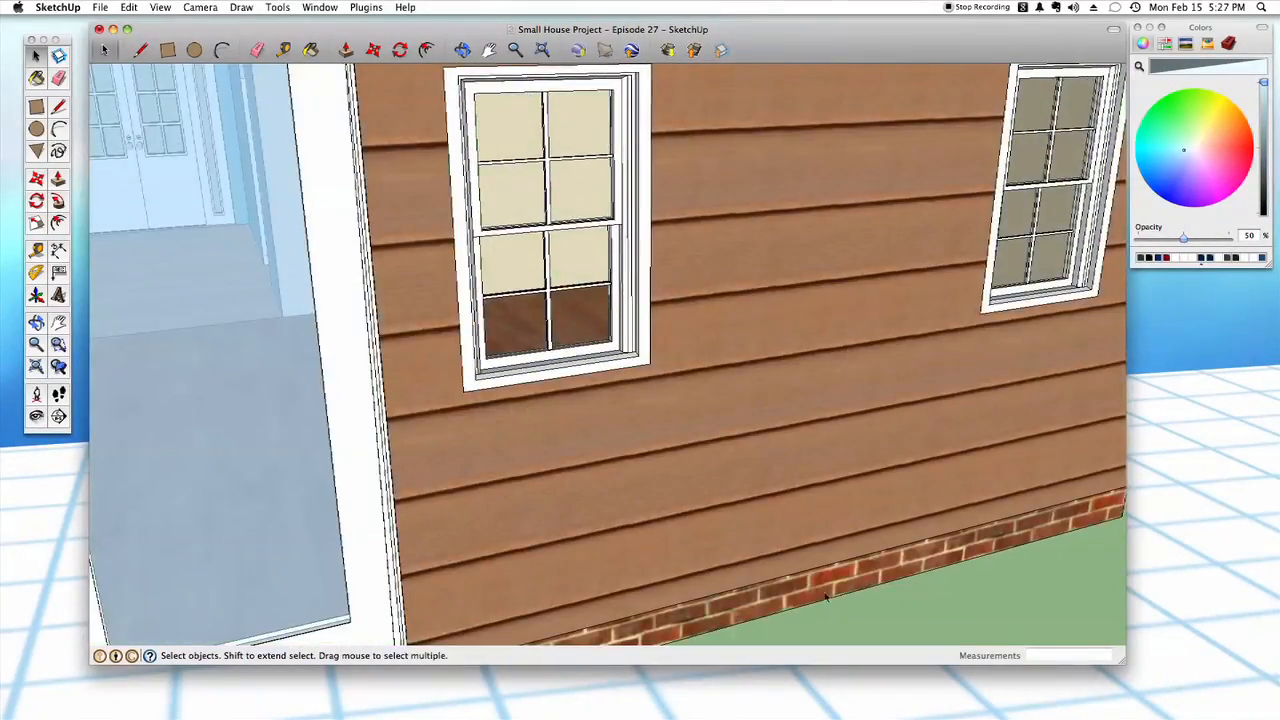
scroll(592, 394, up, 6)
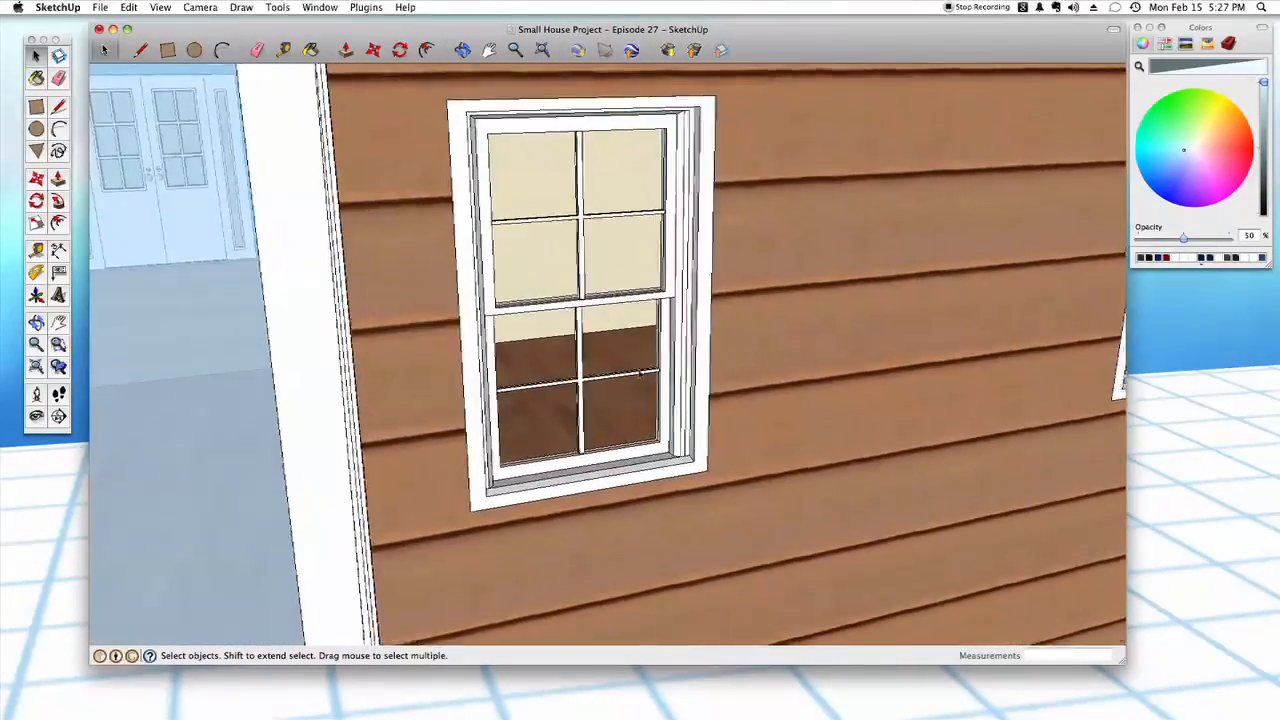
scroll(692, 482, down, 7)
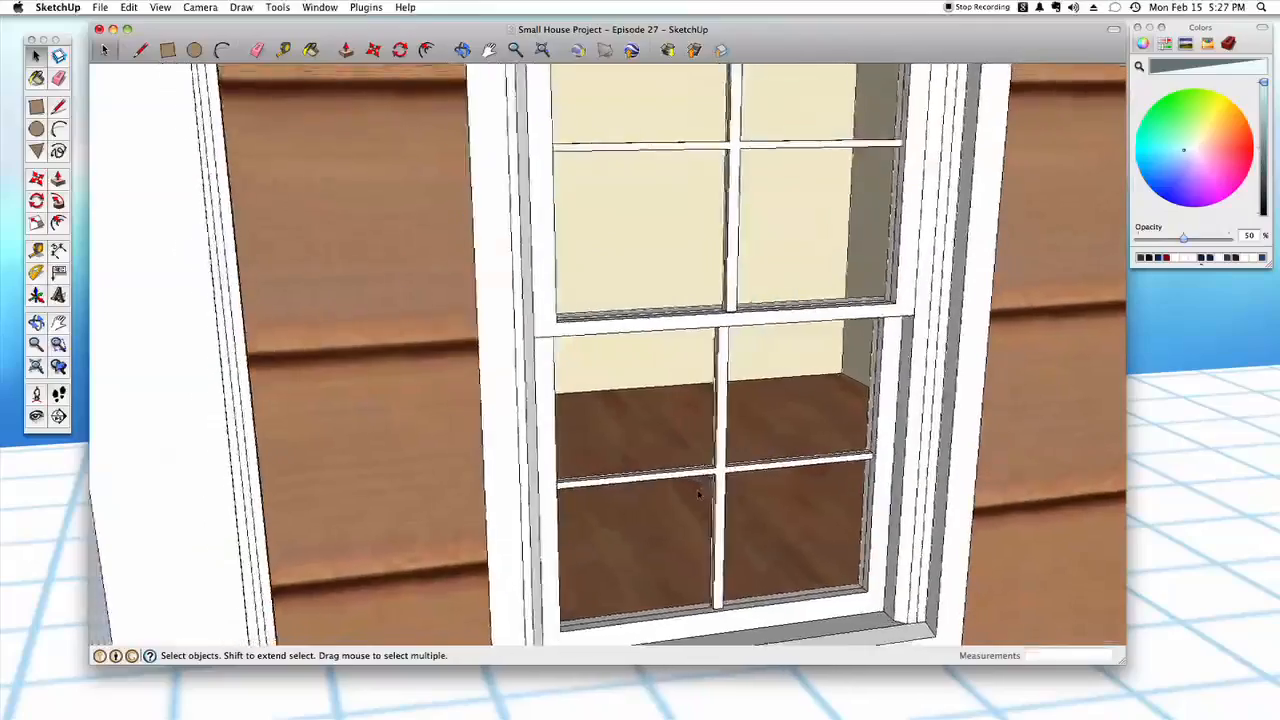
scroll(660, 468, down, 4)
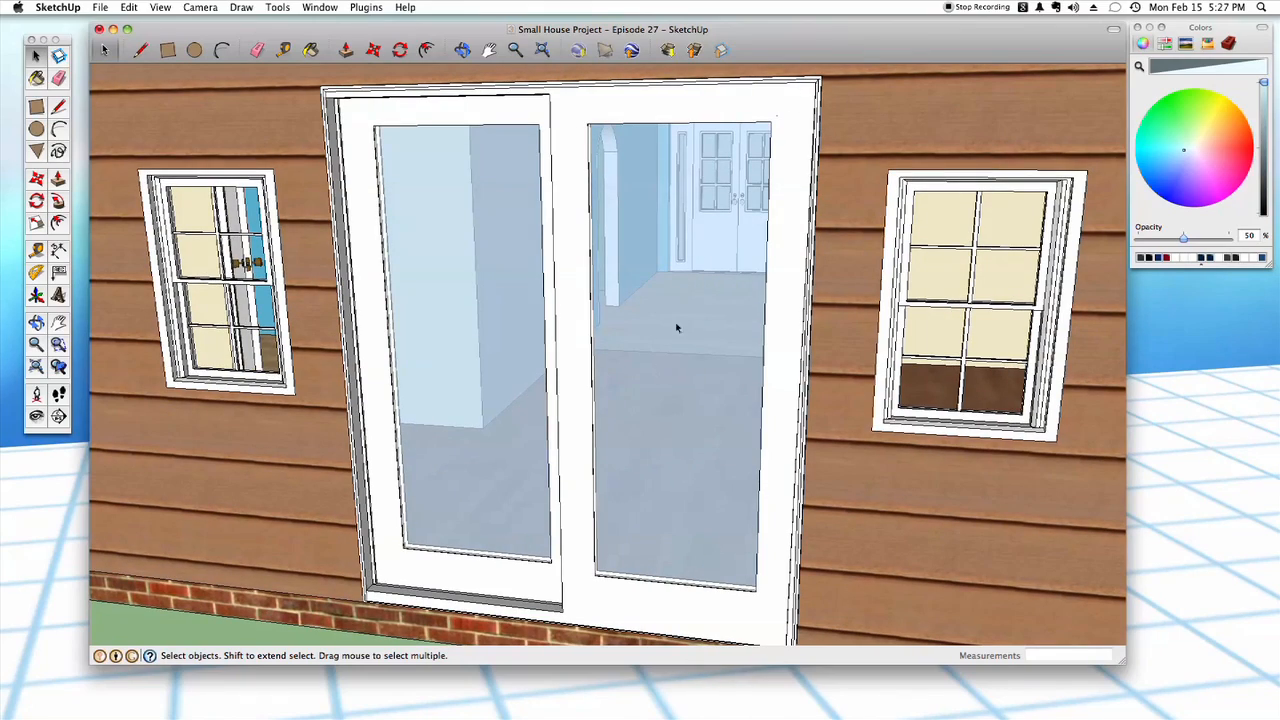
- Examine the view through the sliding door glass and inspect the glass panes in the front double entry doors from inside
shift+middle_drag(681, 409, 684, 413)
scroll(683, 419, up, 2)
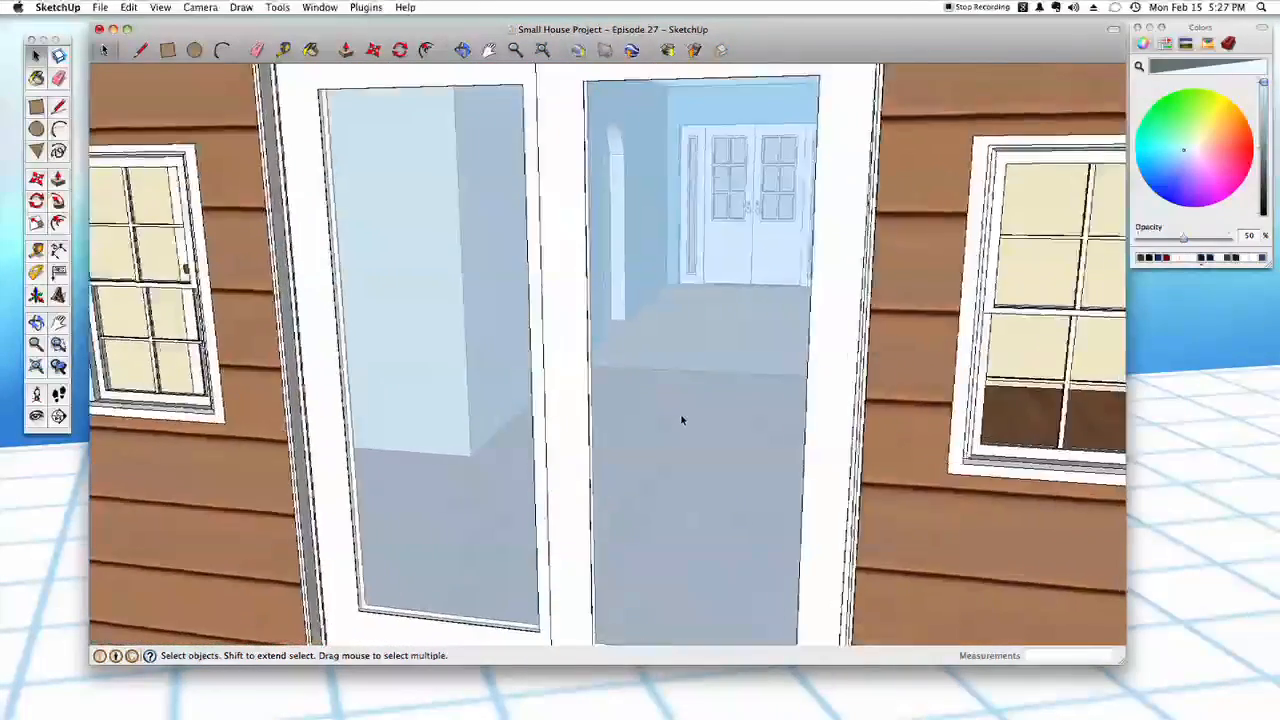
scroll(677, 409, up, 2)
scroll(677, 409, down, 8)
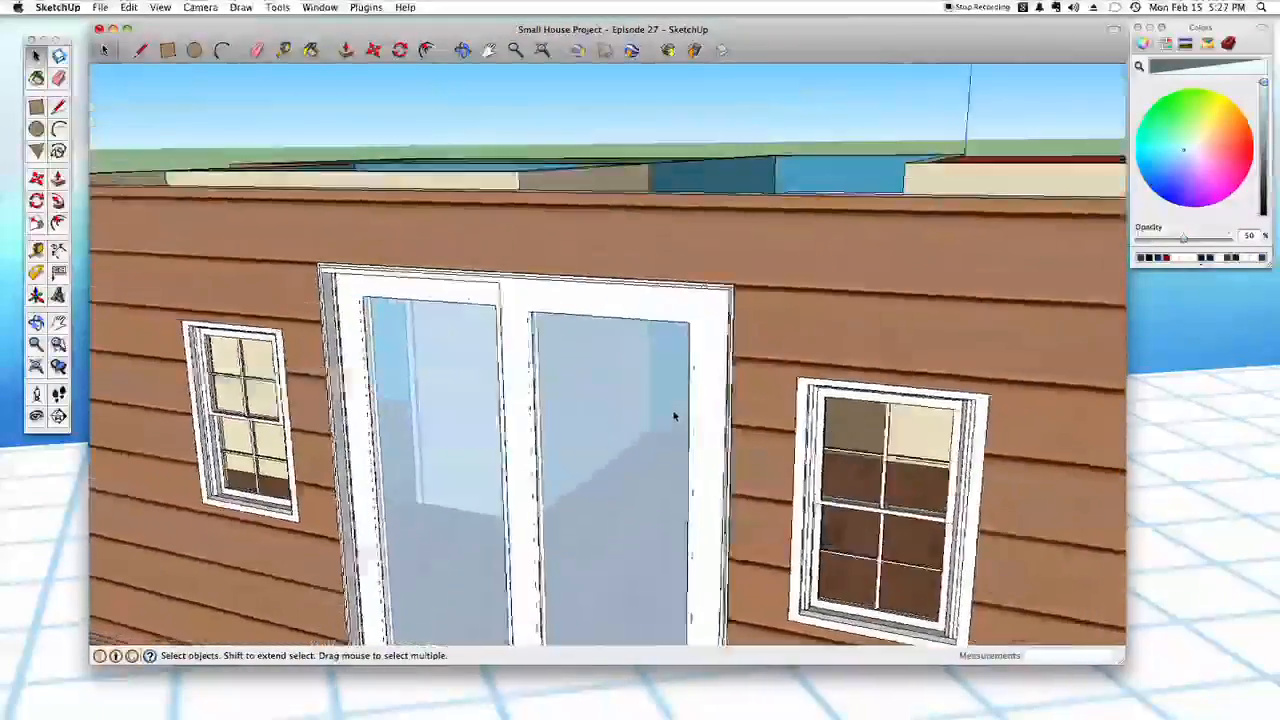
middle_drag(674, 416, 612, 264)
scroll(612, 264, up, 8)
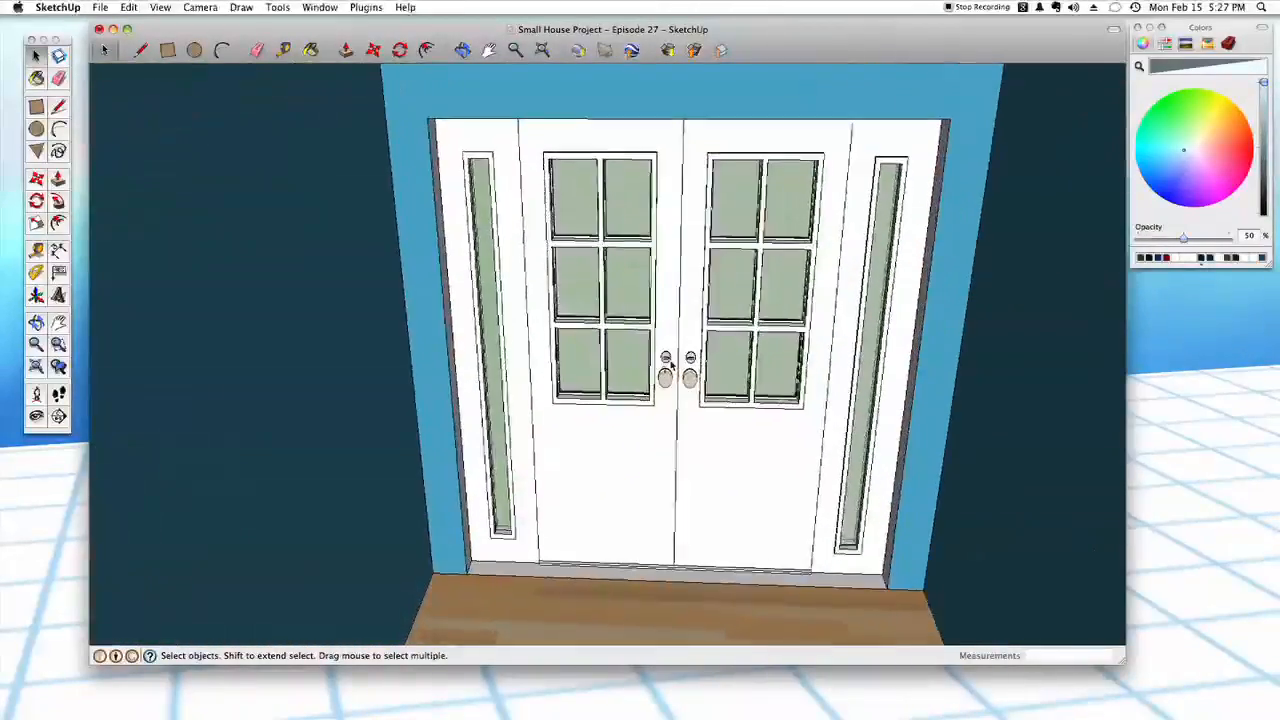
scroll(706, 518, up, 6)
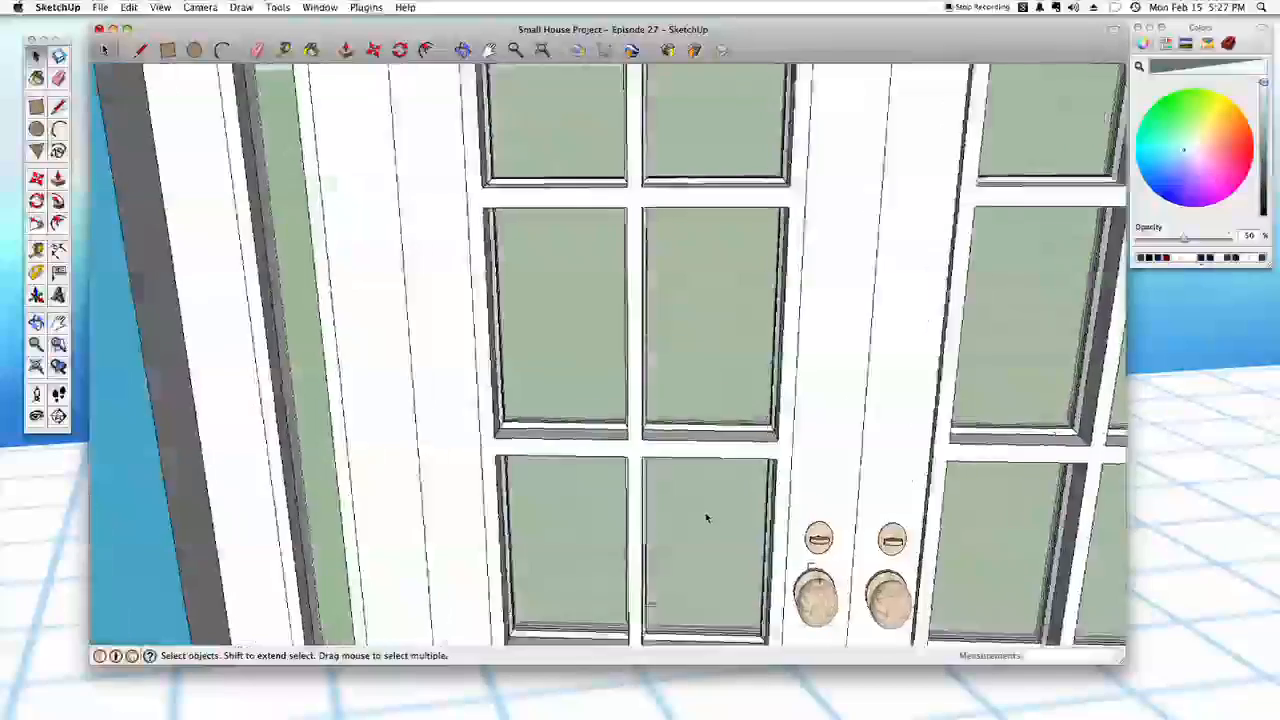
scroll(703, 516, up, 2)
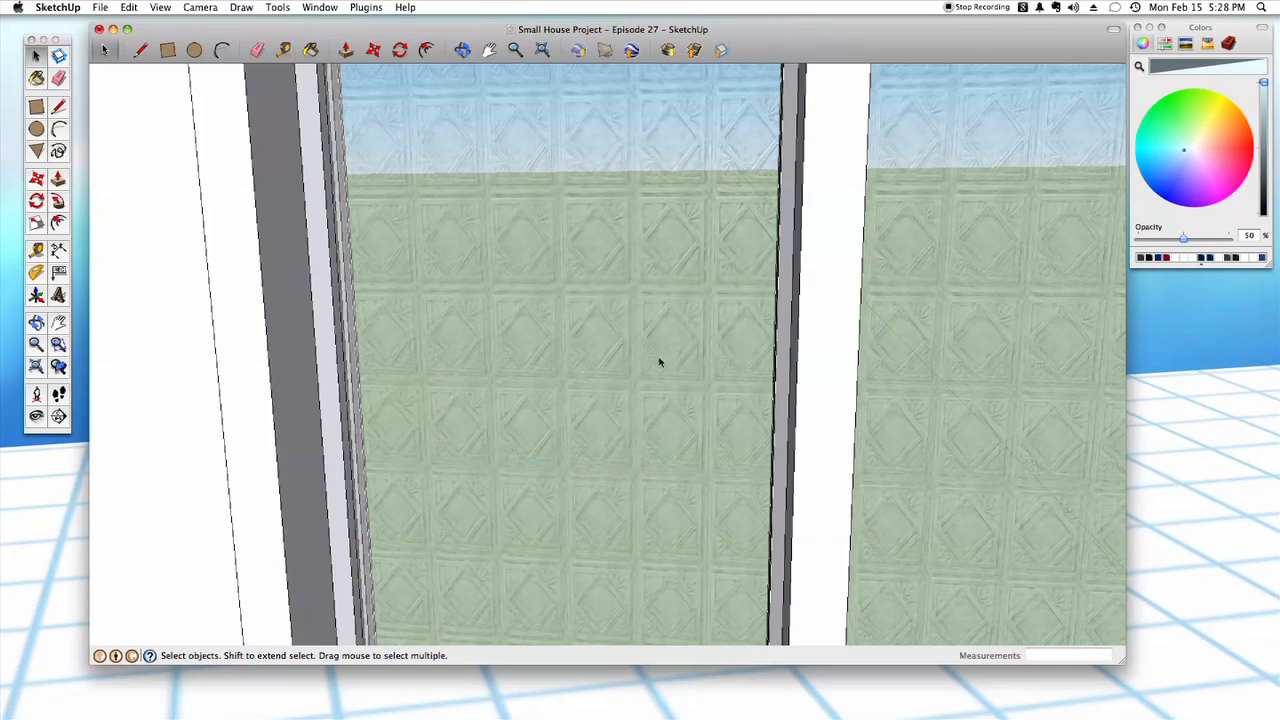
scroll(705, 498, down, 10)
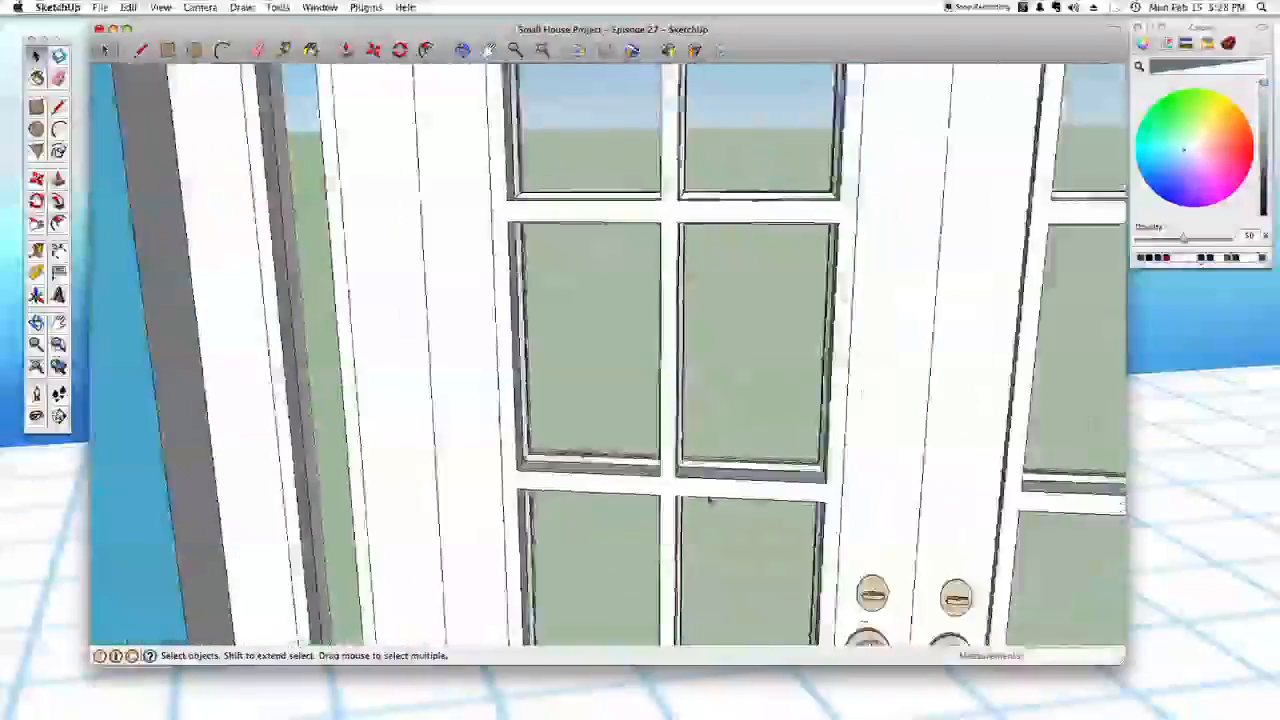
scroll(714, 495, down, 10)
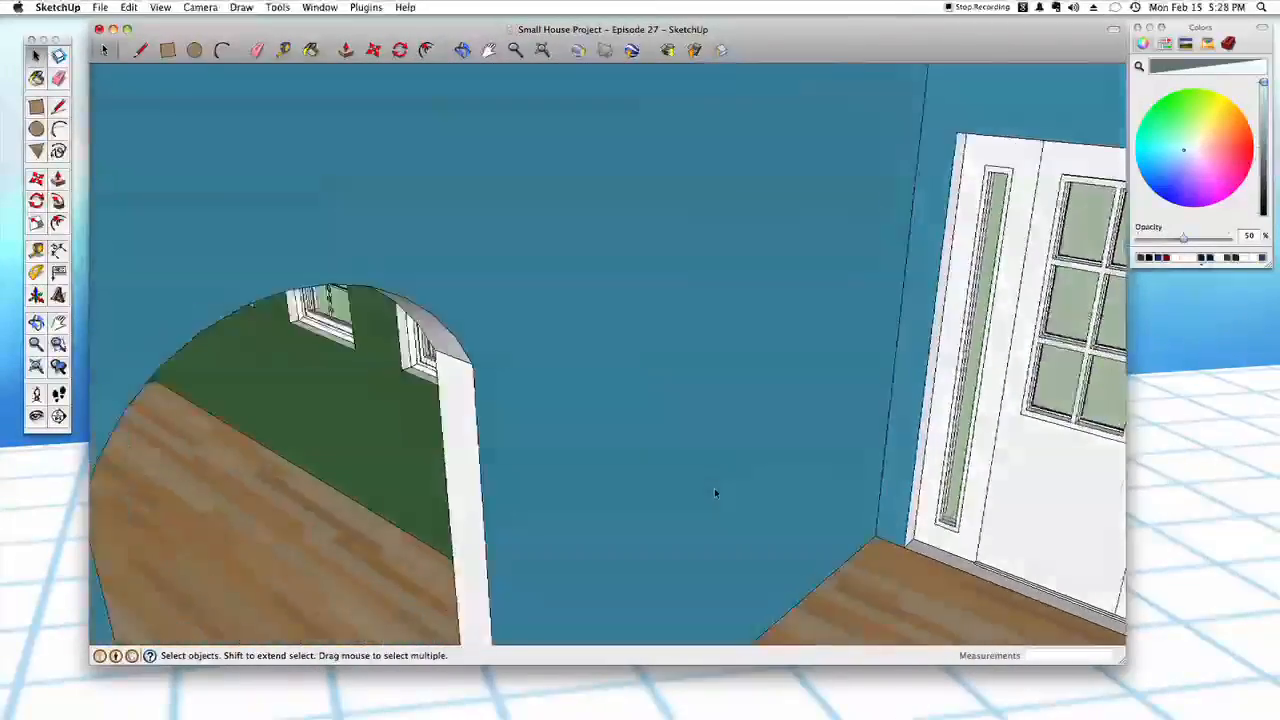
scroll(715, 493, down, 10)
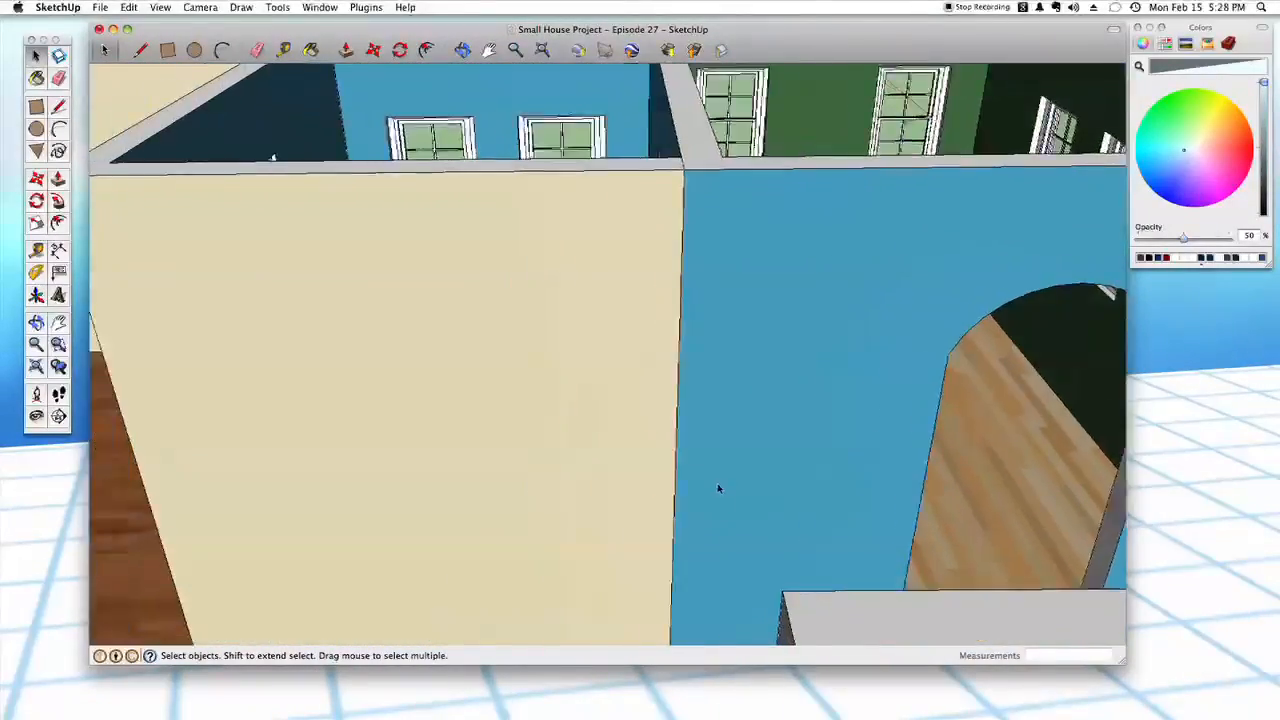